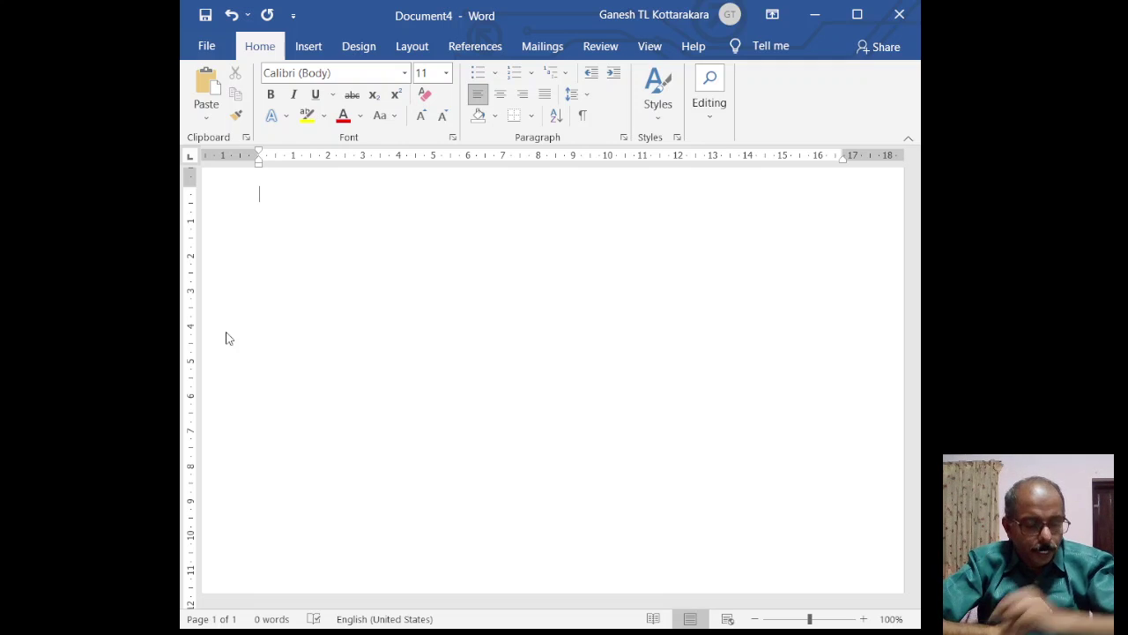
Step: Paste the copied paragraph about everyday computer use into the blank document with Ctrl+V
{"action": "type", "text": "Computers are everywhere at home, at work, at school.  Most of our daily activities depend on information from a computer.  At home with the use of computer we can pay bills, track personal income and expenses, take care of banking transactions, buy or sell products, evaluate financial plans etc..  At a grocery store a computer tracks your purchases and calculates the amount of money you owe.  In office people use computers to create correspondence such as letters, notice, calculate pay roll, track inventory, generate invoices, create reports etc.. Many people find hours of entertainment through computer, they play games , listen to music, watch a movie, read a book or magazine, compose a video, re-touch a photograph.  Also you can make a telephone call, meet new friends, share ideas, transmit voice and video study and much more."}
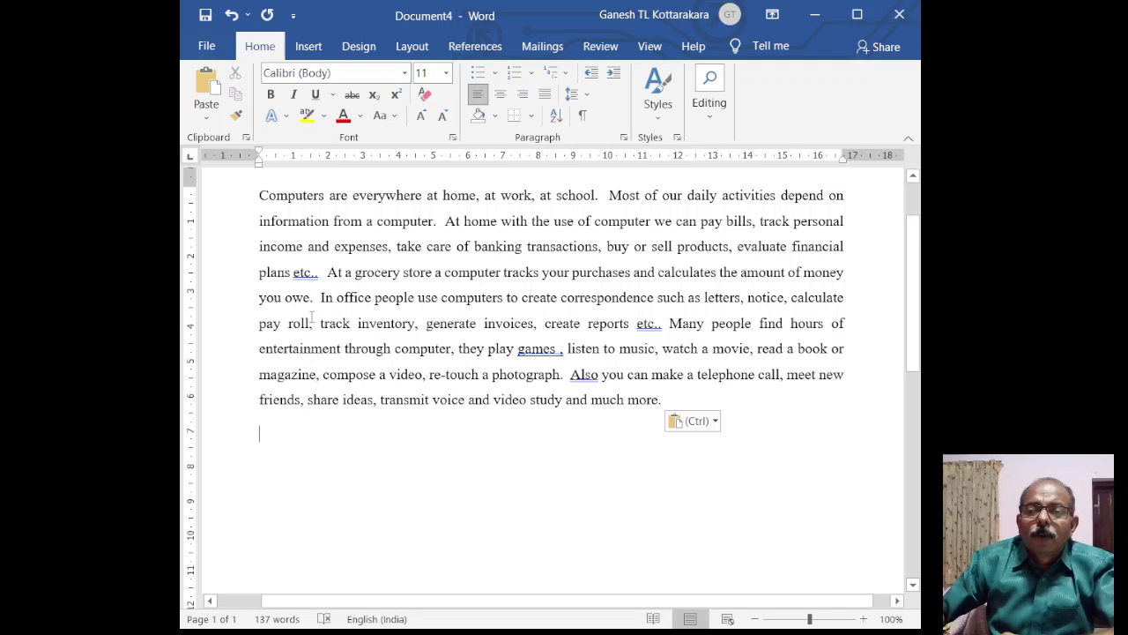
Step: Make the word 'generate' bold, toggling Ctrl+B so it ends bold
{"action": "double_click", "coordinate": [457, 324]}
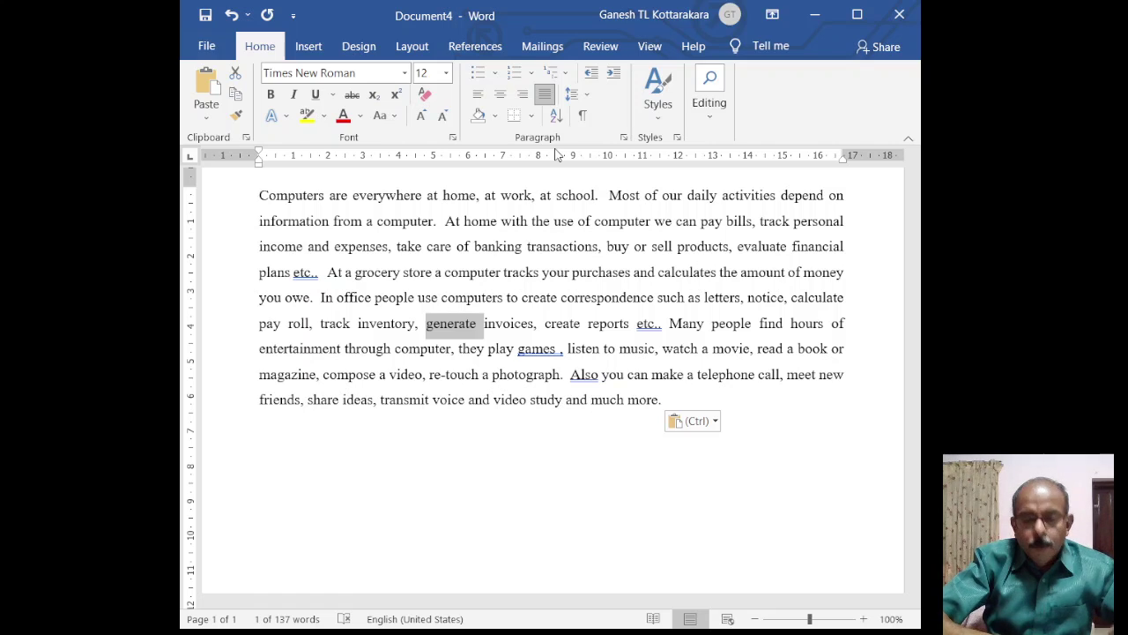
{"action": "key", "text": "ctrl+b"}
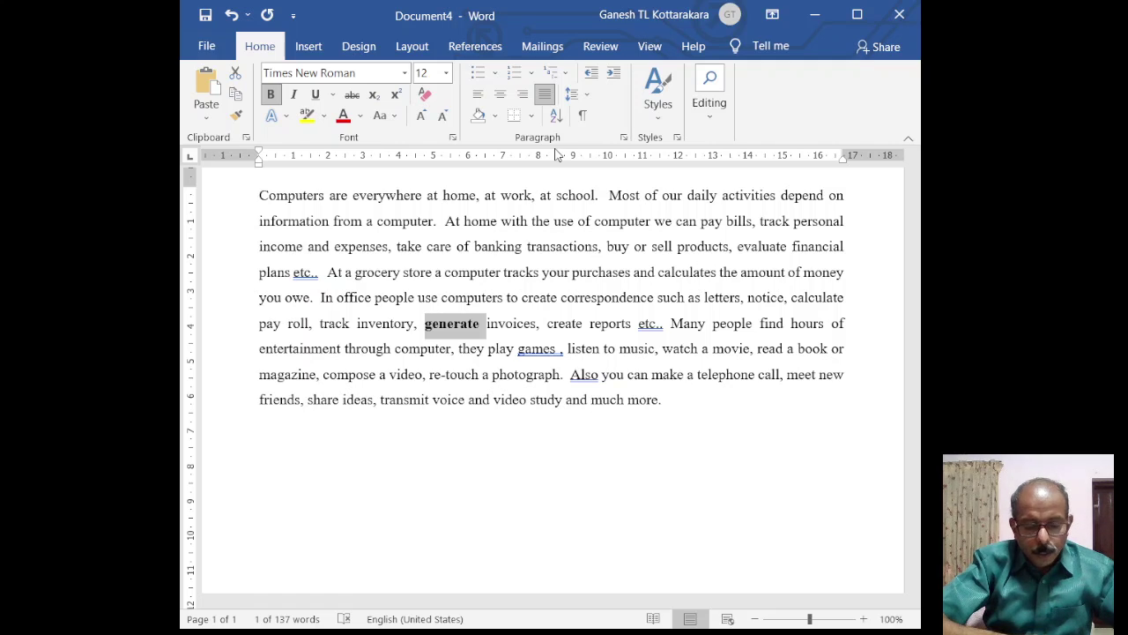
{"action": "key", "text": "ctrl+b"}
{"action": "key", "text": "ctrl+b"}
{"action": "key", "text": "ctrl+b"}
{"action": "key", "text": "ctrl+b"}
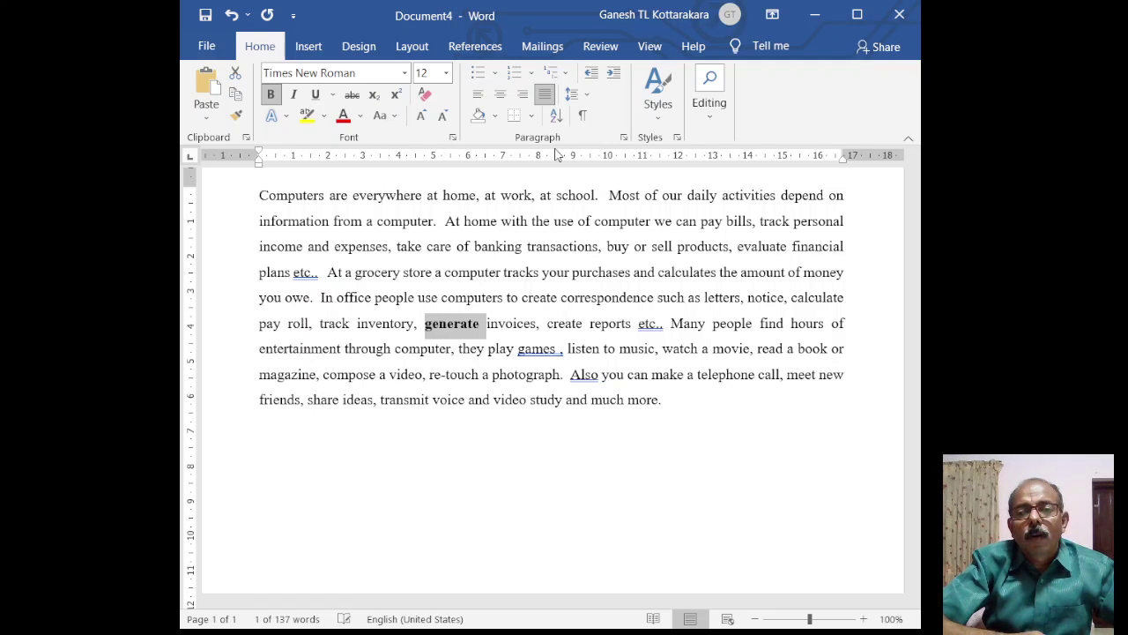
{"action": "key", "text": "ctrl+b"}
{"action": "key", "text": "ctrl+b"}
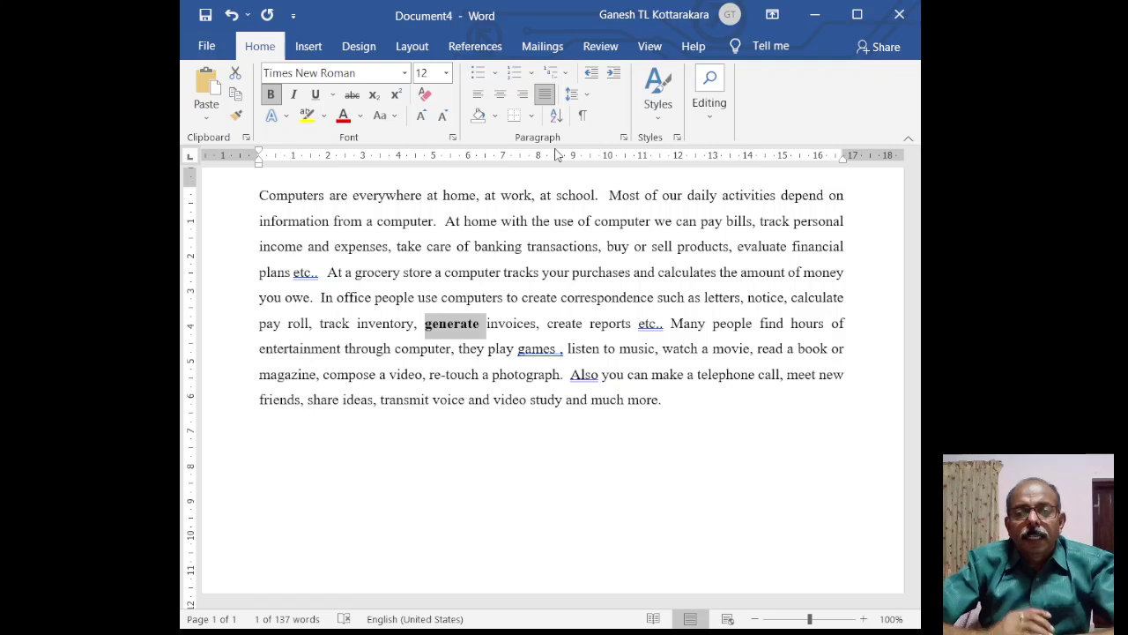
Step: Italicize the word 'computers', toggling Ctrl+I so it ends italic
{"action": "left_click", "coordinate": [535, 326]}
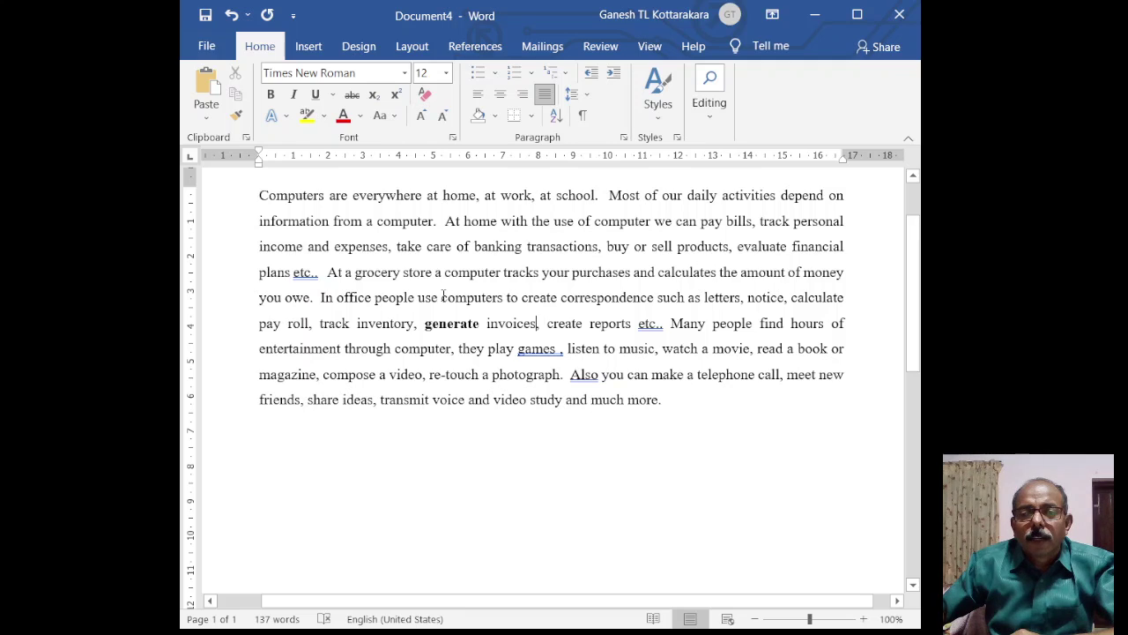
{"action": "left_click_drag", "start_coordinate": [442, 297], "coordinate": [504, 298]}
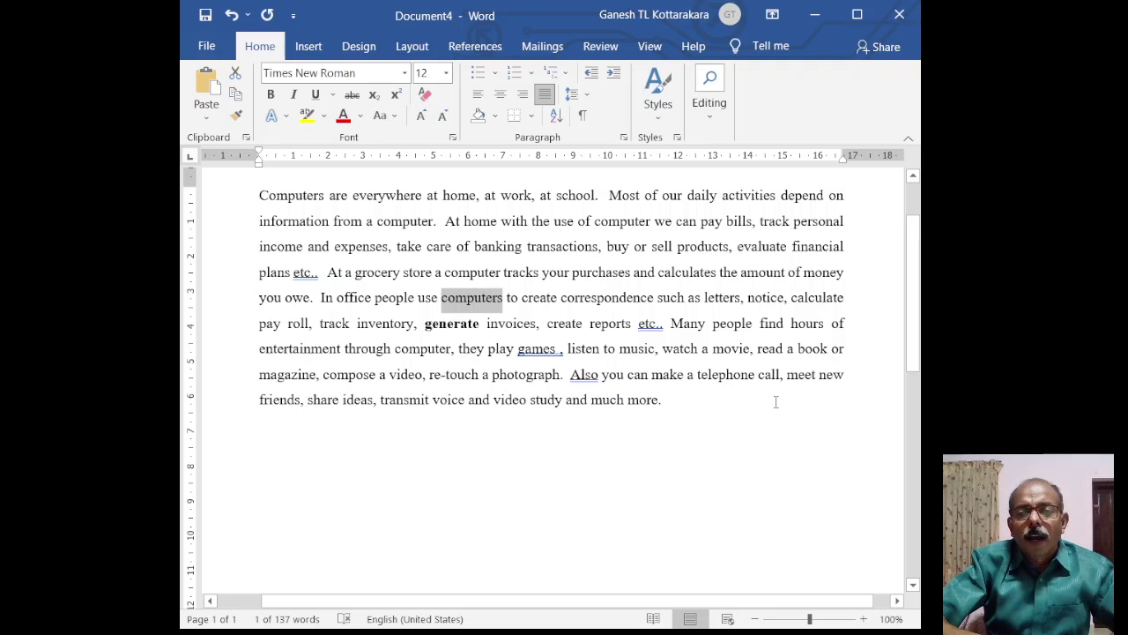
{"action": "key", "text": "ctrl+i"}
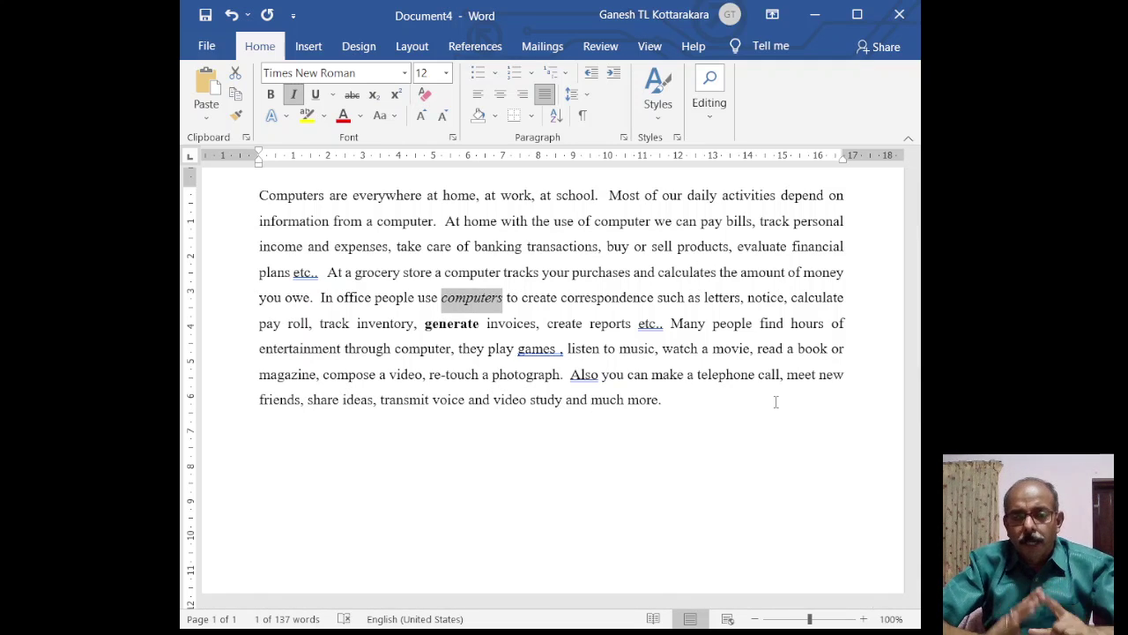
{"action": "key", "text": "ctrl+i"}
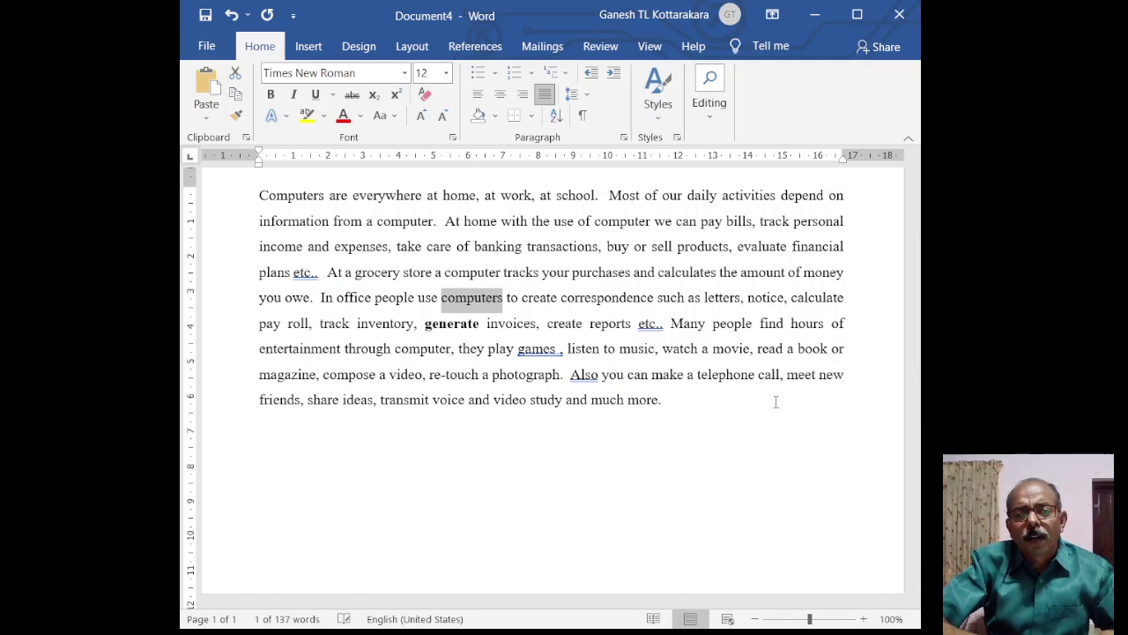
{"action": "key", "text": "ctrl+i"}
{"action": "key", "text": "ctrl+i"}
{"action": "key", "text": "ctrl+i"}
{"action": "key", "text": "ctrl+i"}
{"action": "key", "text": "ctrl+i"}
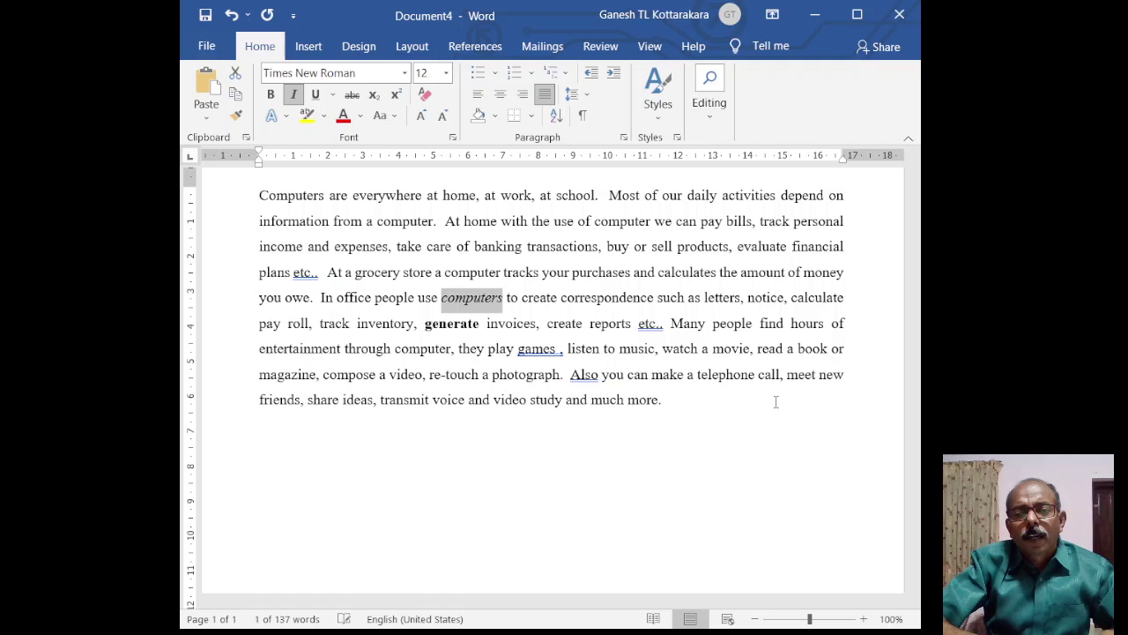
{"action": "key", "text": "ctrl+i"}
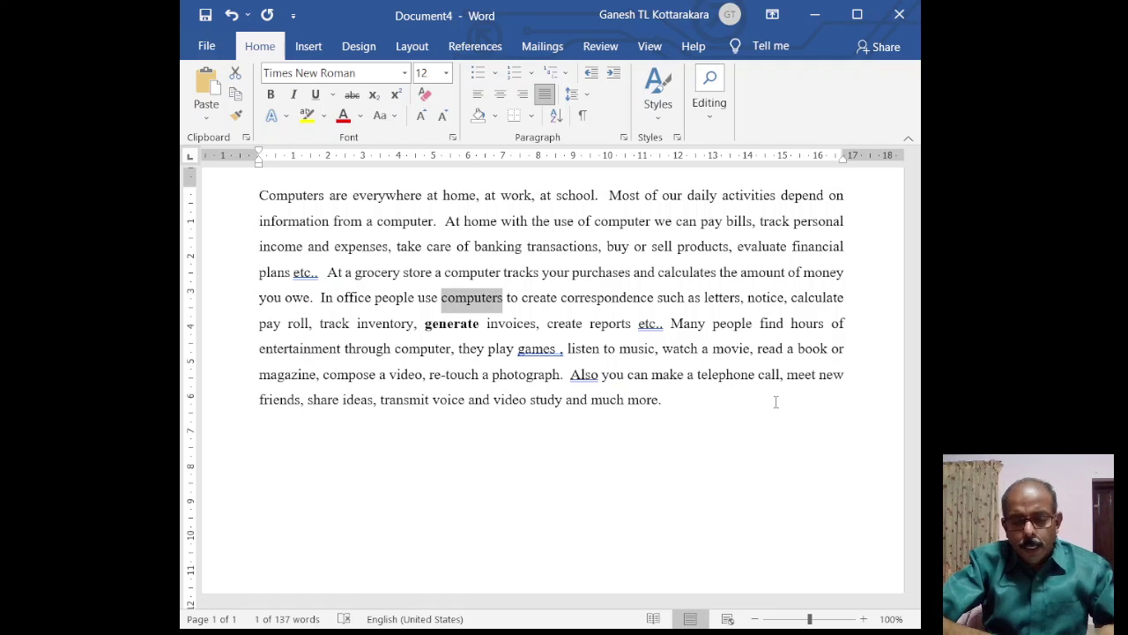
{"action": "key", "text": "ctrl+i"}
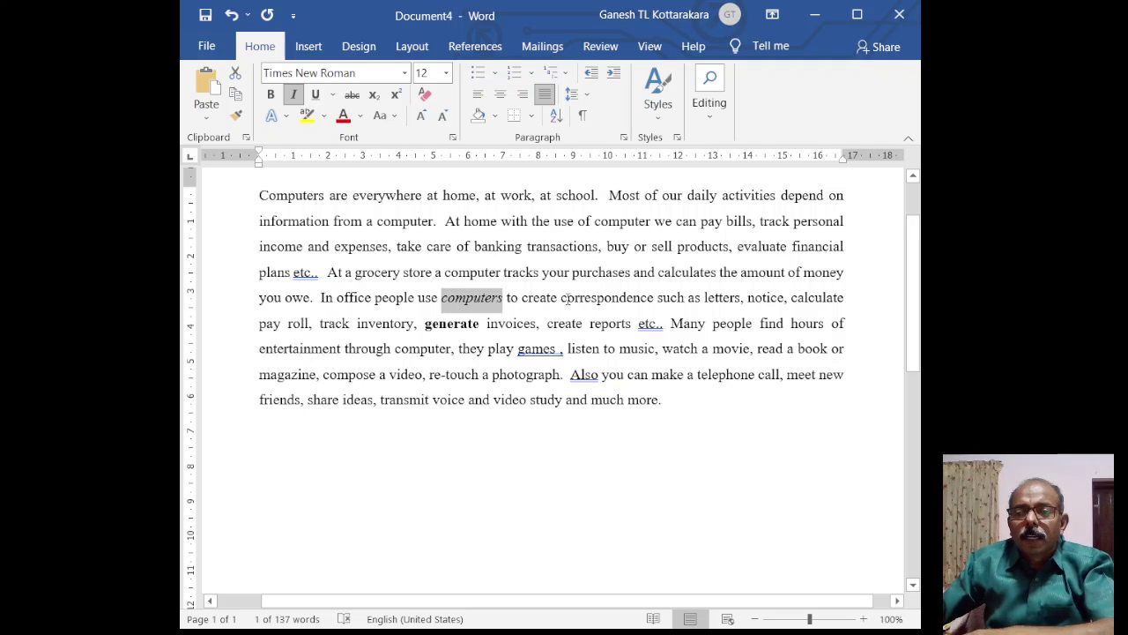
Step: Underline the word 'correspondence' with Ctrl+U
{"action": "left_click", "coordinate": [568, 297]}
{"action": "left_click_drag", "start_coordinate": [562, 297], "coordinate": [654, 297]}
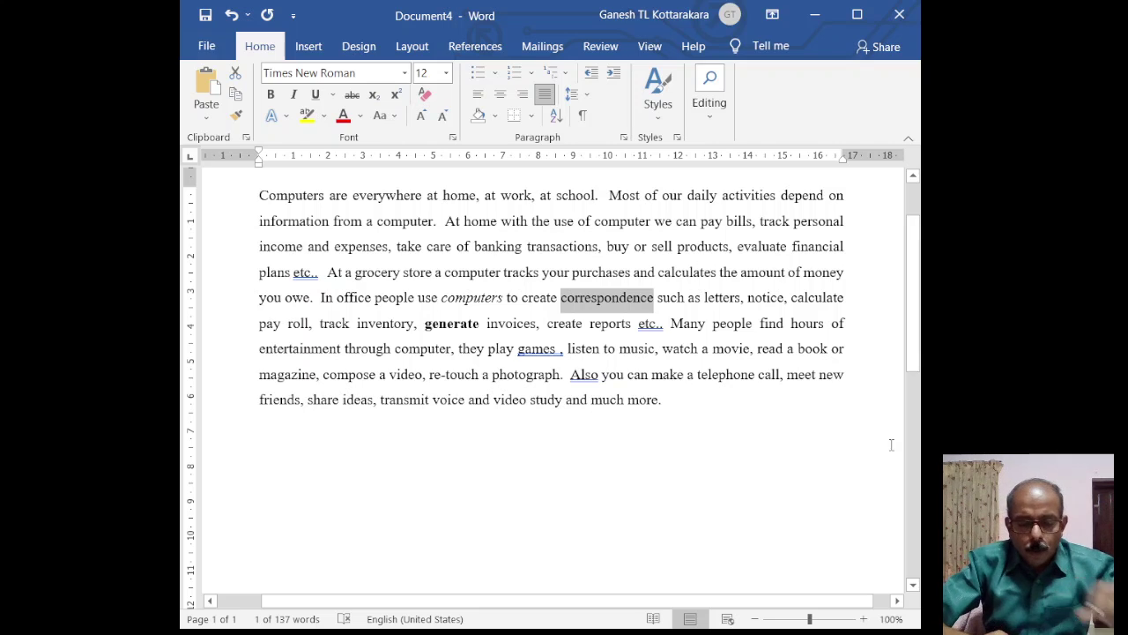
{"action": "key", "text": "ctrl+u"}
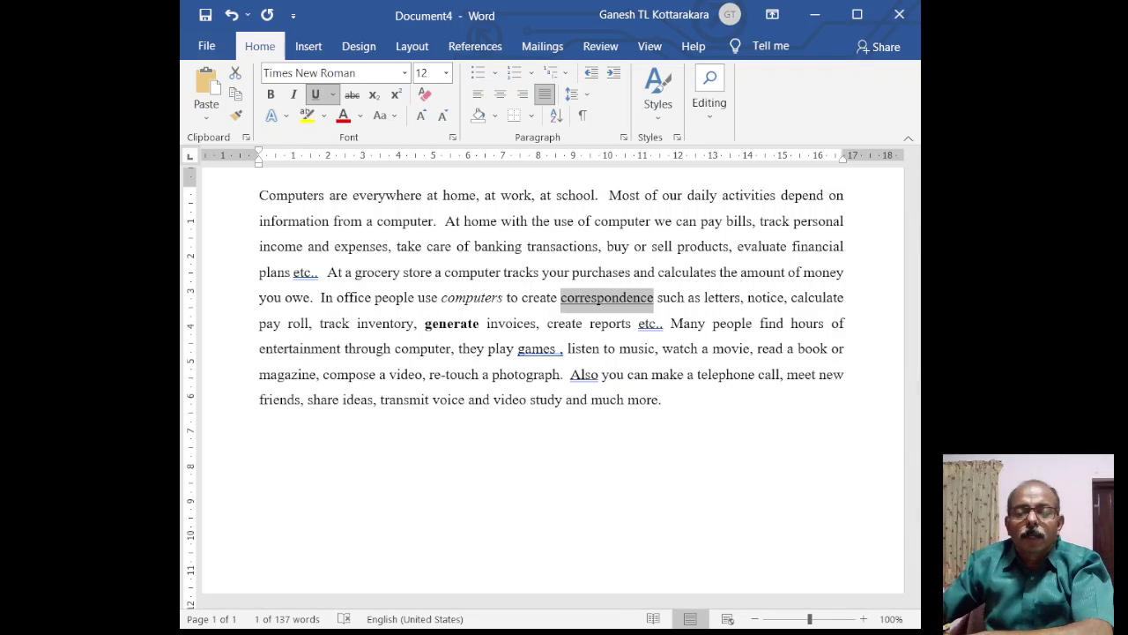
{"action": "left_click", "coordinate": [265, 198]}
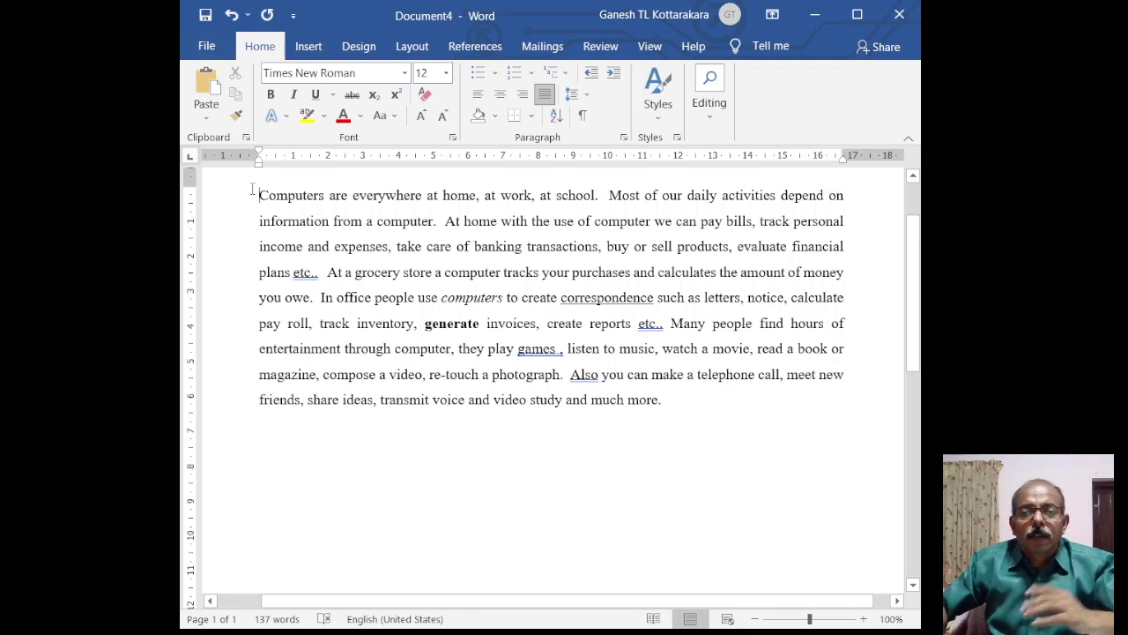
Step: Type the title 'Usage of Computer' on the empty line above the paragraph and select it
{"action": "scroll", "coordinate": [546, 379], "scroll_direction": "up", "scroll_amount": 2}
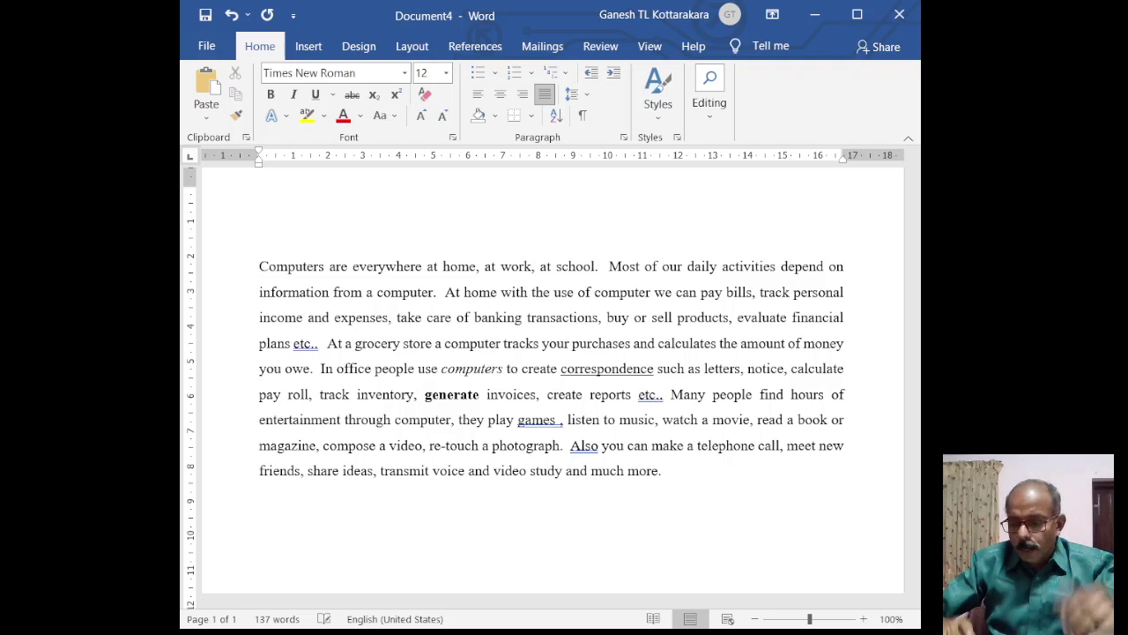
{"action": "left_click", "coordinate": [259, 230]}
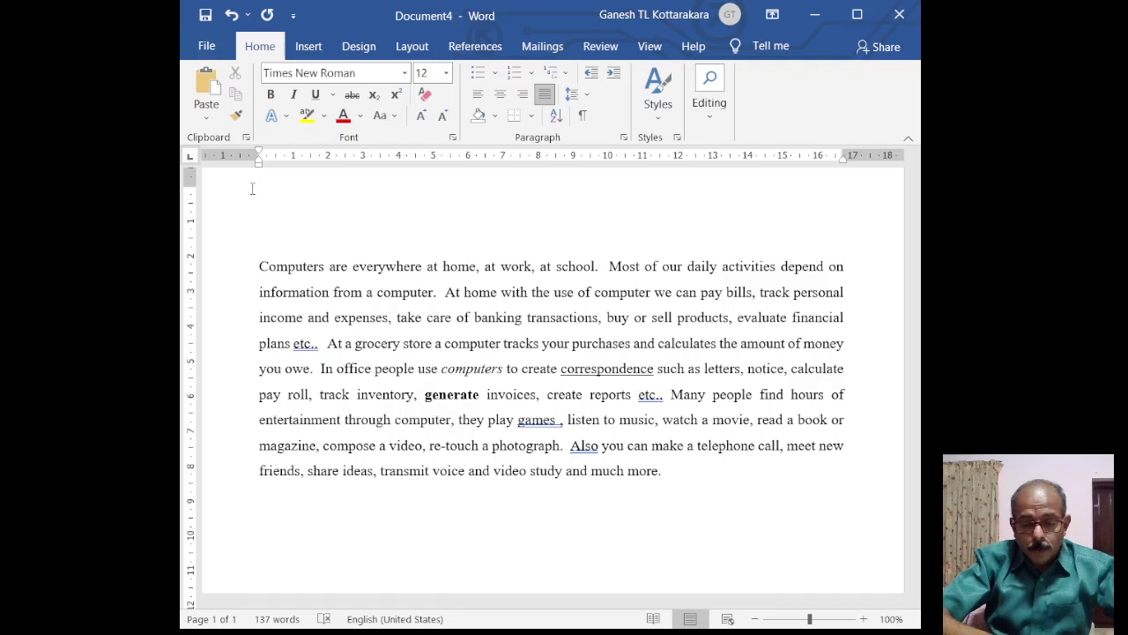
{"action": "type", "text": "usag"}
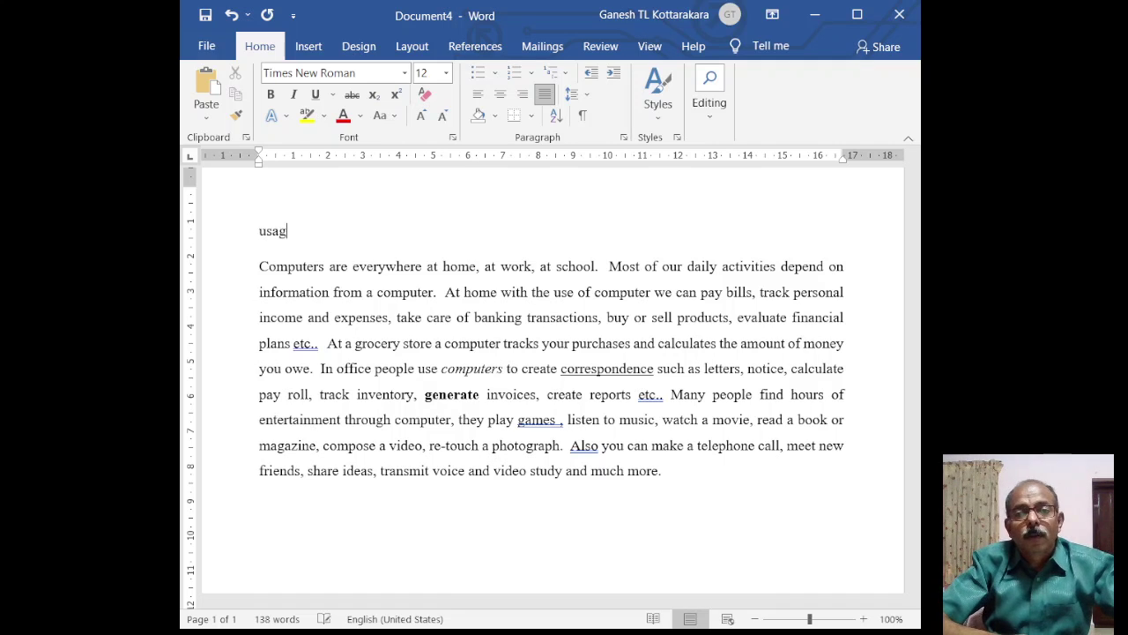
{"action": "type", "text": "e of C"}
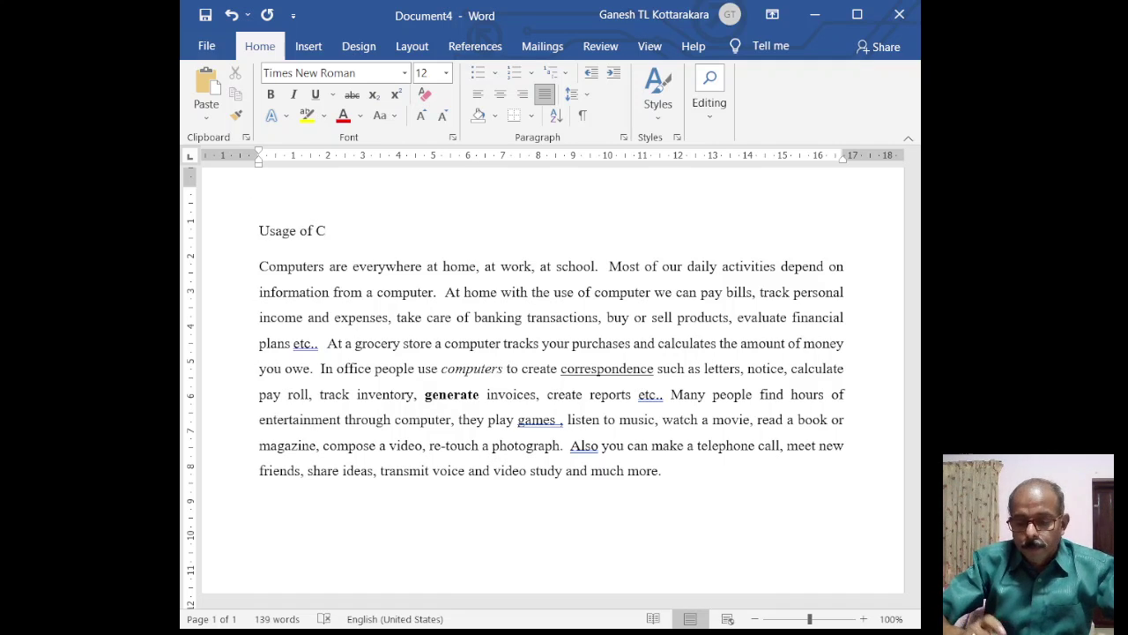
{"action": "type", "text": "omputer"}
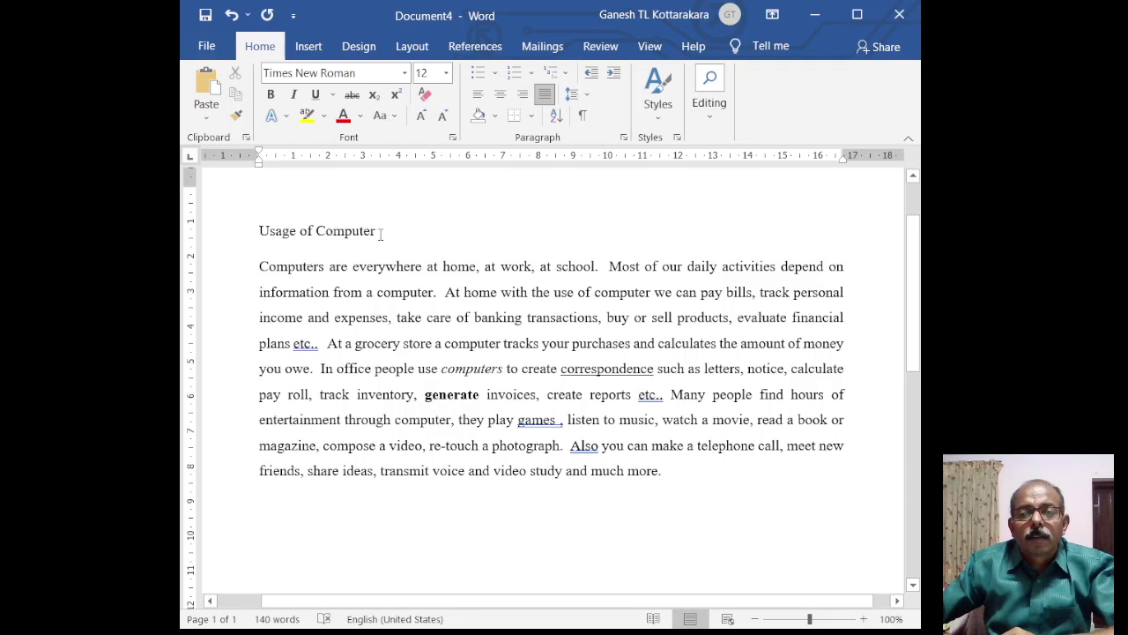
{"action": "left_click_drag", "start_coordinate": [377, 231], "coordinate": [248, 231]}
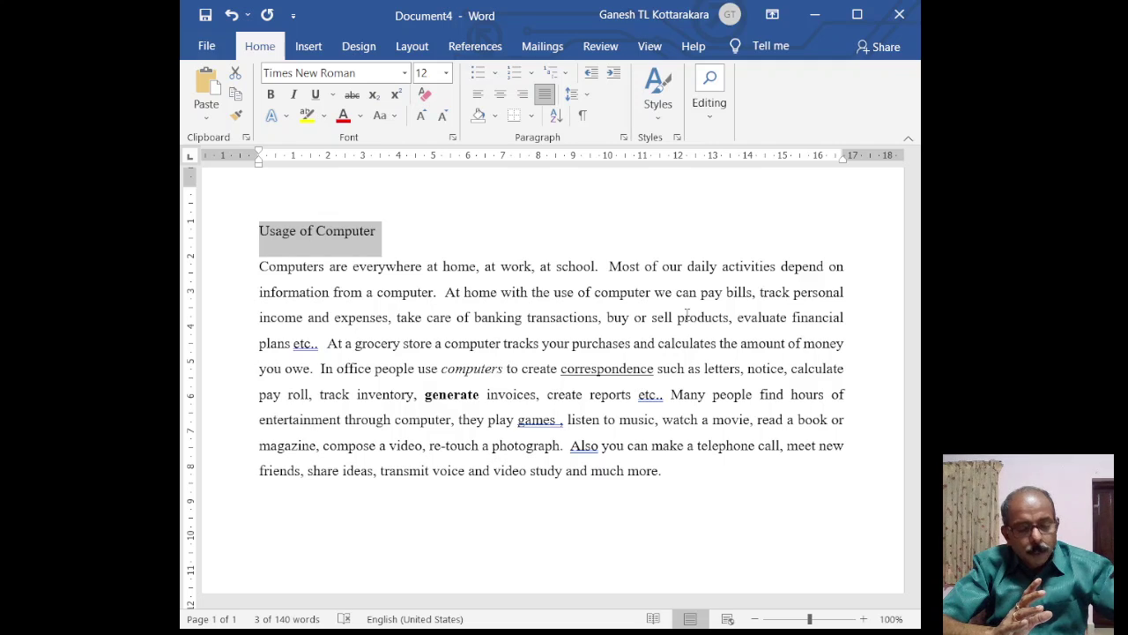
Step: Type 'Control + Shift + D = double underline' on the empty line below the paragraph
{"action": "left_click", "coordinate": [287, 510]}
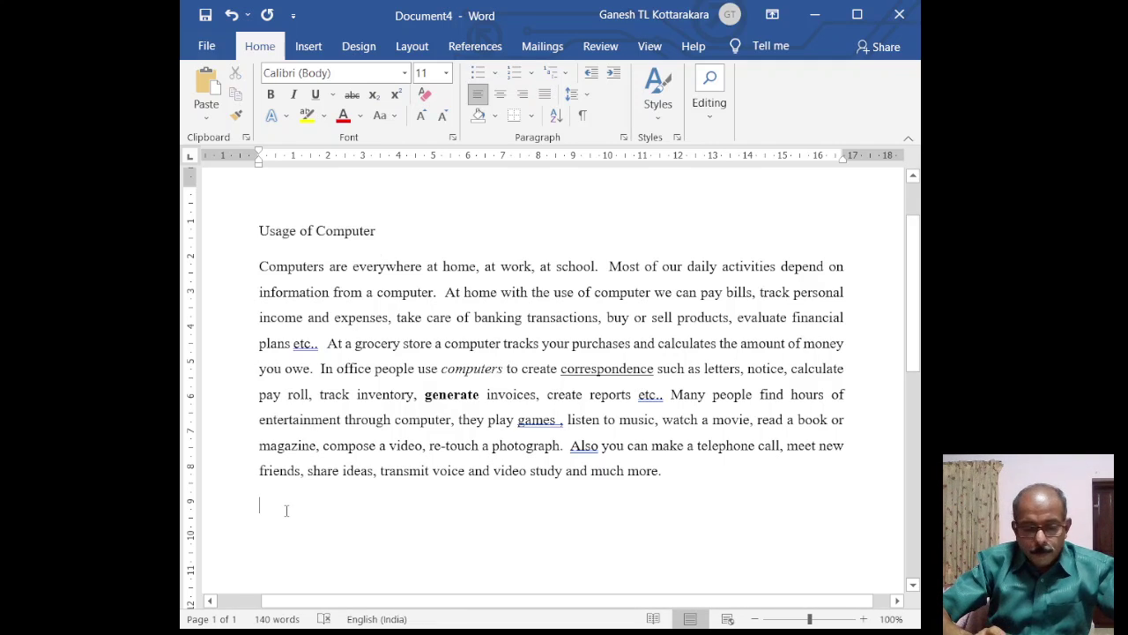
{"action": "type", "text": "Contr"}
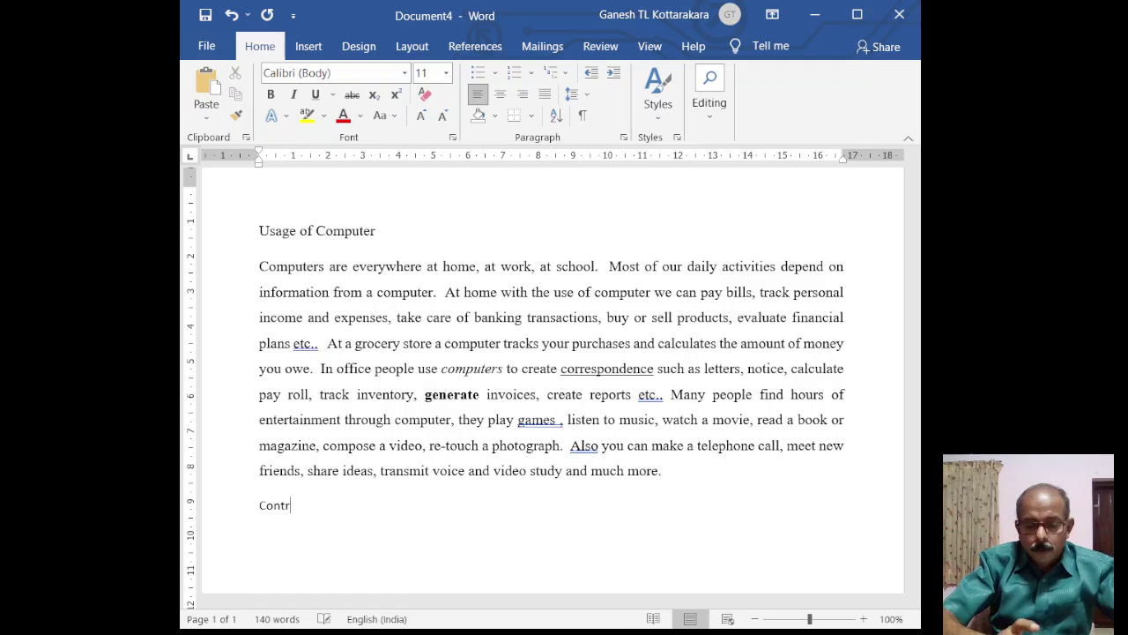
{"action": "type", "text": "ol + "}
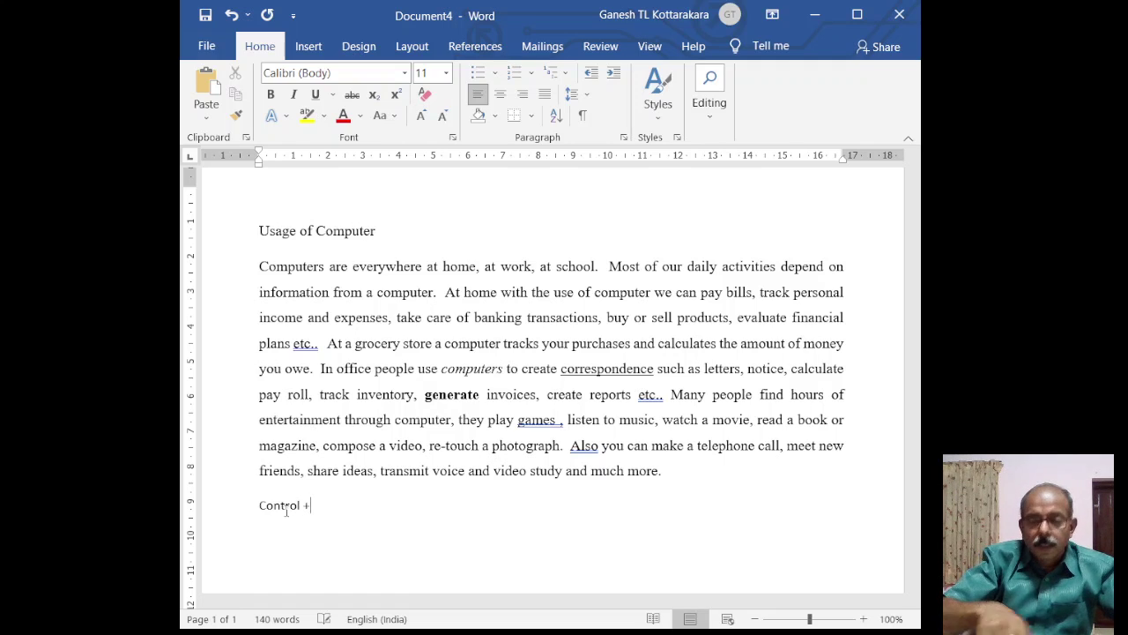
{"action": "type", "text": "Shift "}
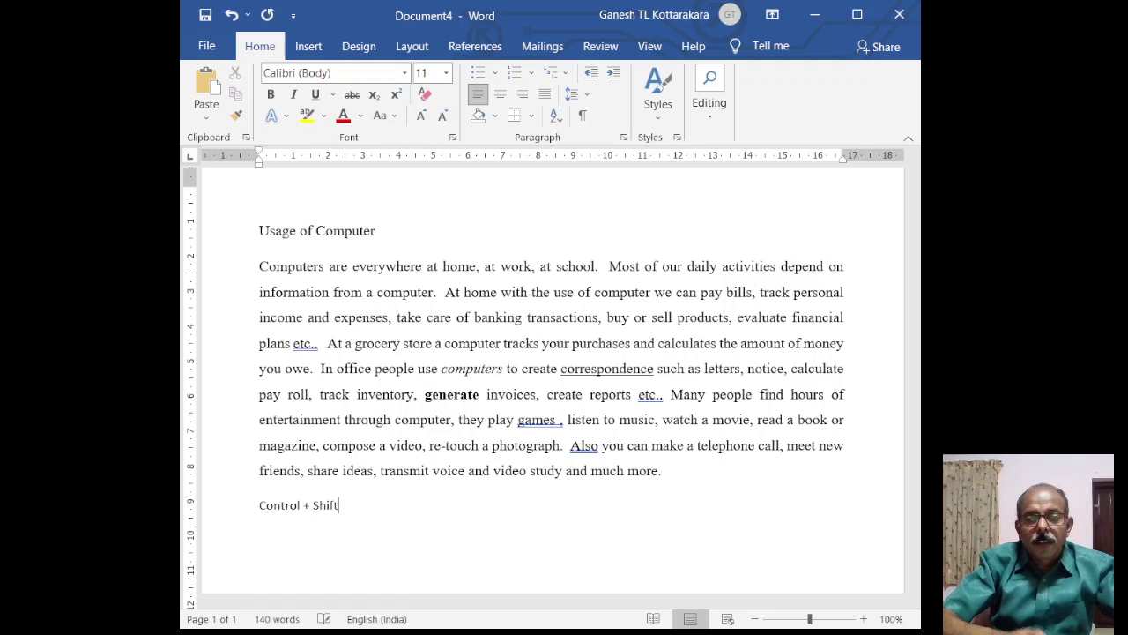
{"action": "type", "text": "+ D"}
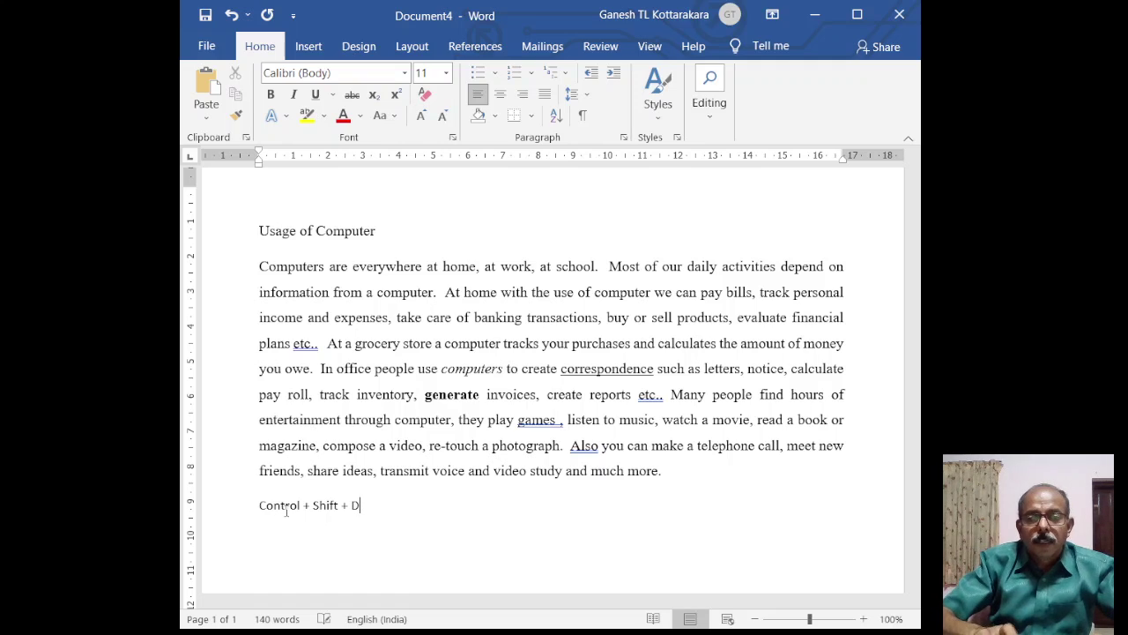
{"action": "type", "text": " = "}
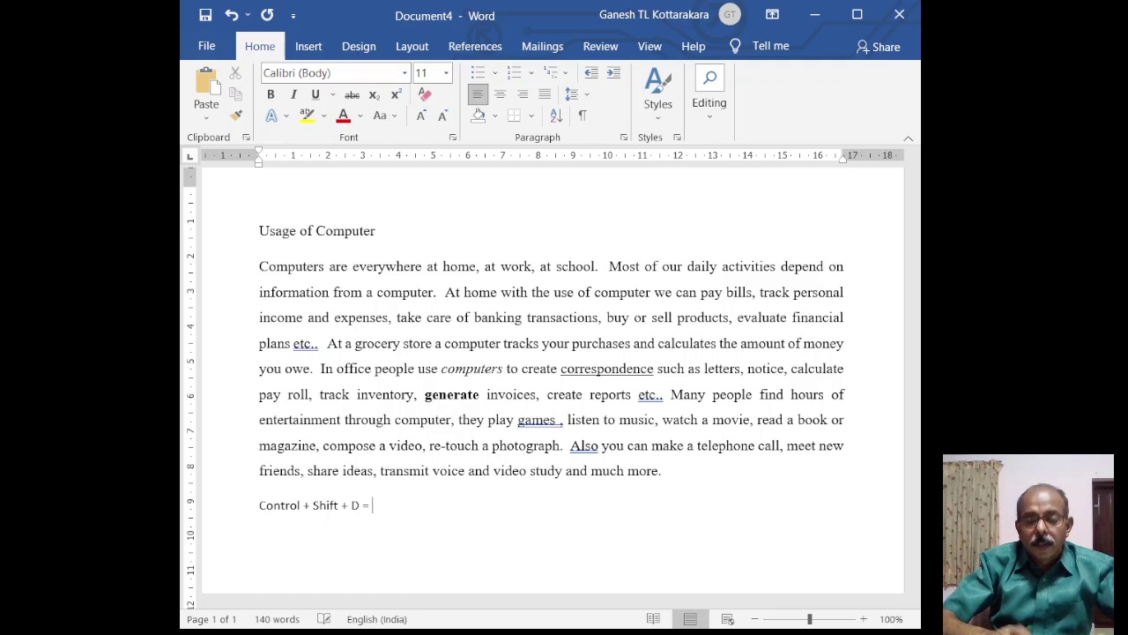
{"action": "type", "text": "double "}
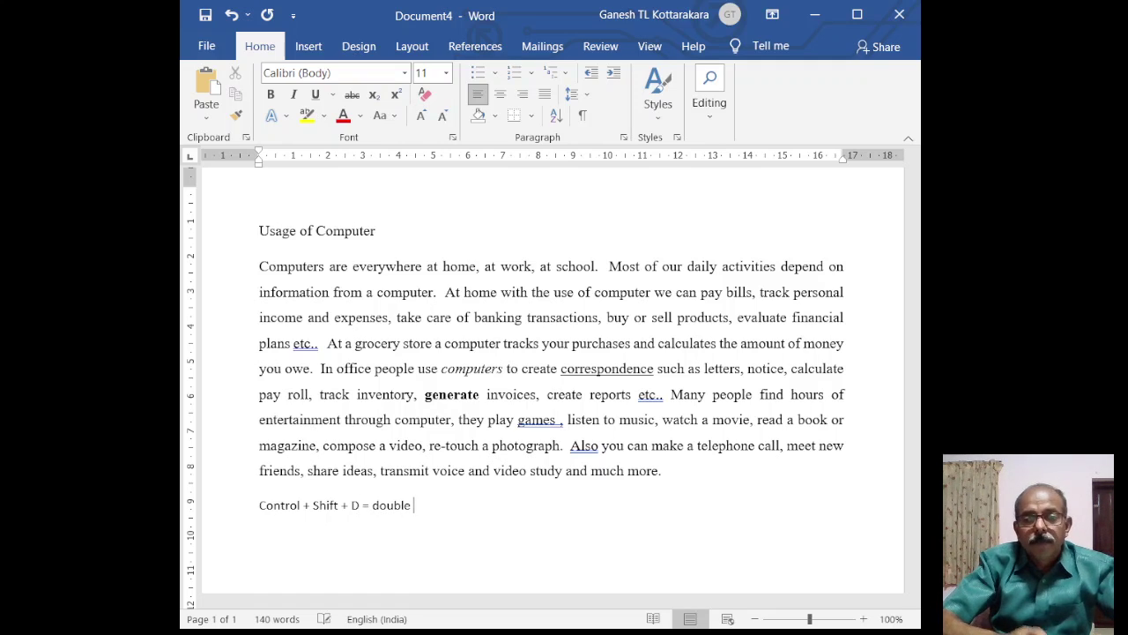
{"action": "type", "text": "underl"}
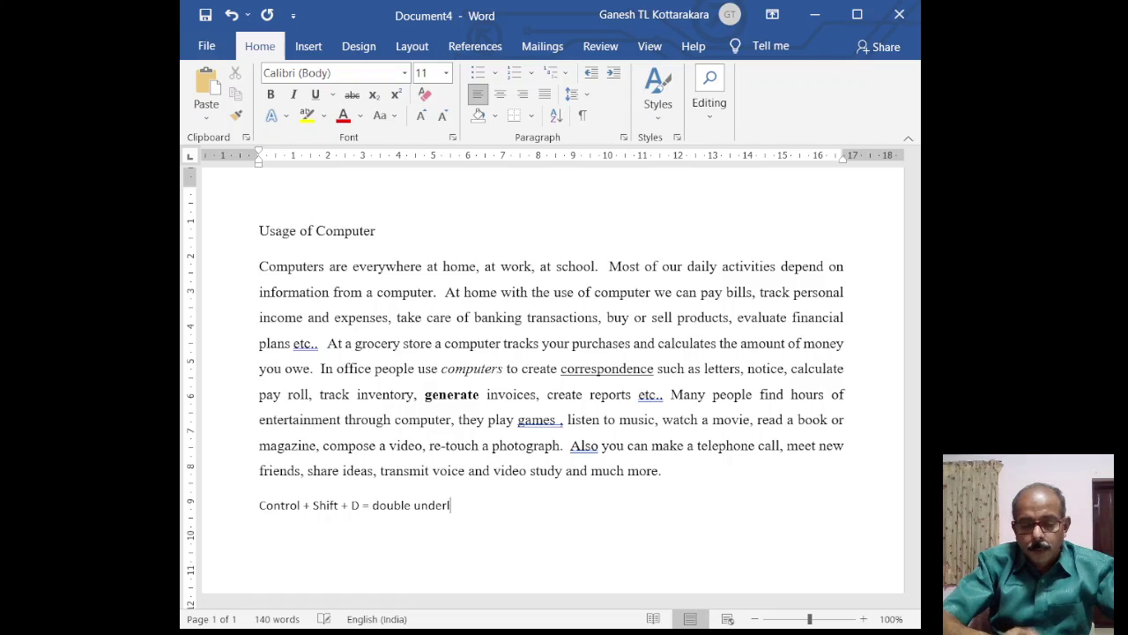
{"action": "type", "text": "ine"}
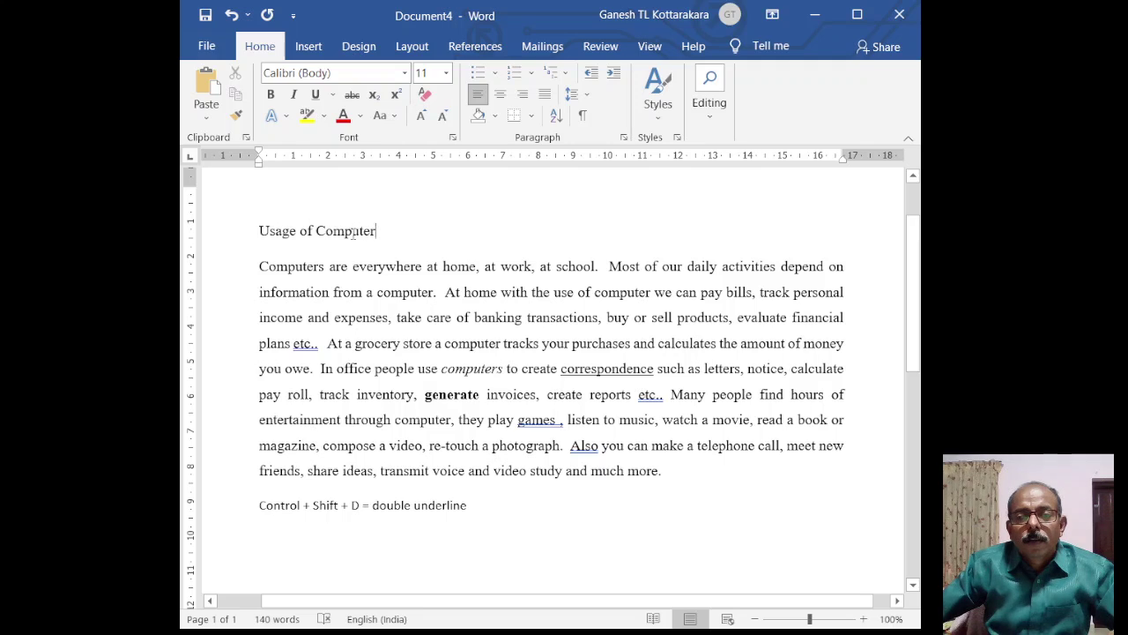
Step: Double-underline the 'Usage of Computer' heading with Ctrl+Shift+D
{"action": "left_click", "coordinate": [212, 230]}
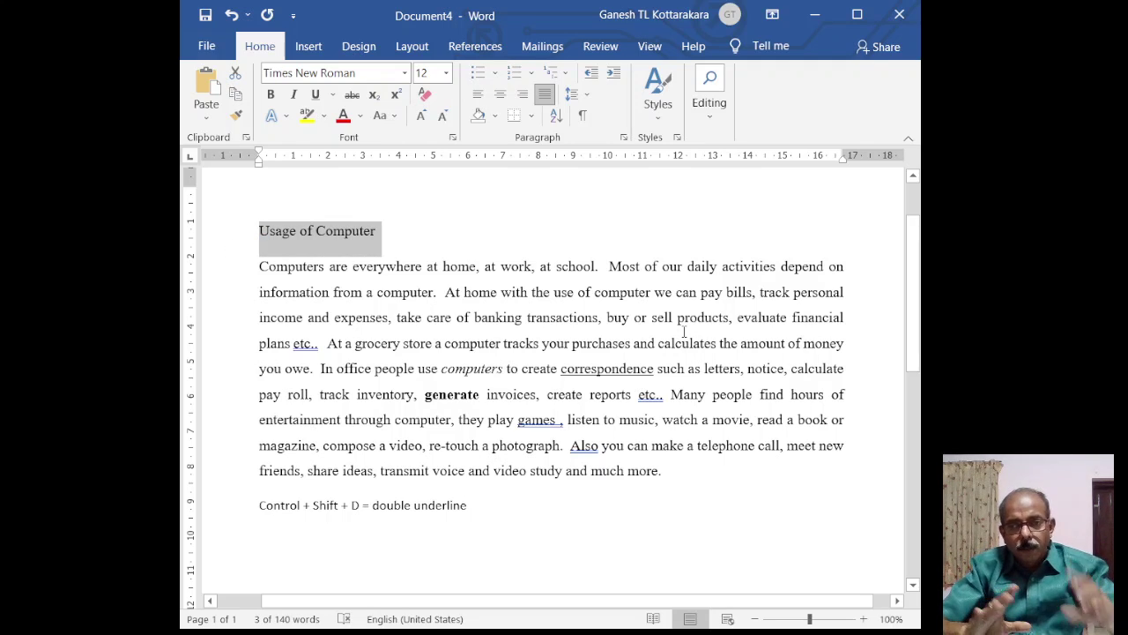
{"action": "key", "text": "ctrl+shift+d"}
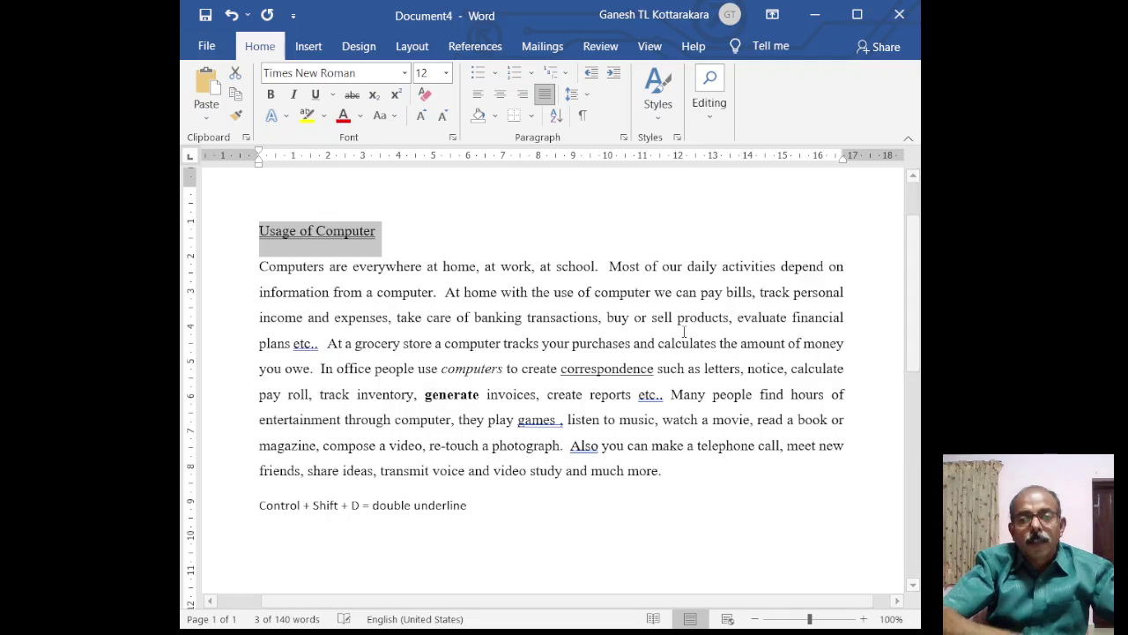
{"action": "left_click", "coordinate": [499, 297]}
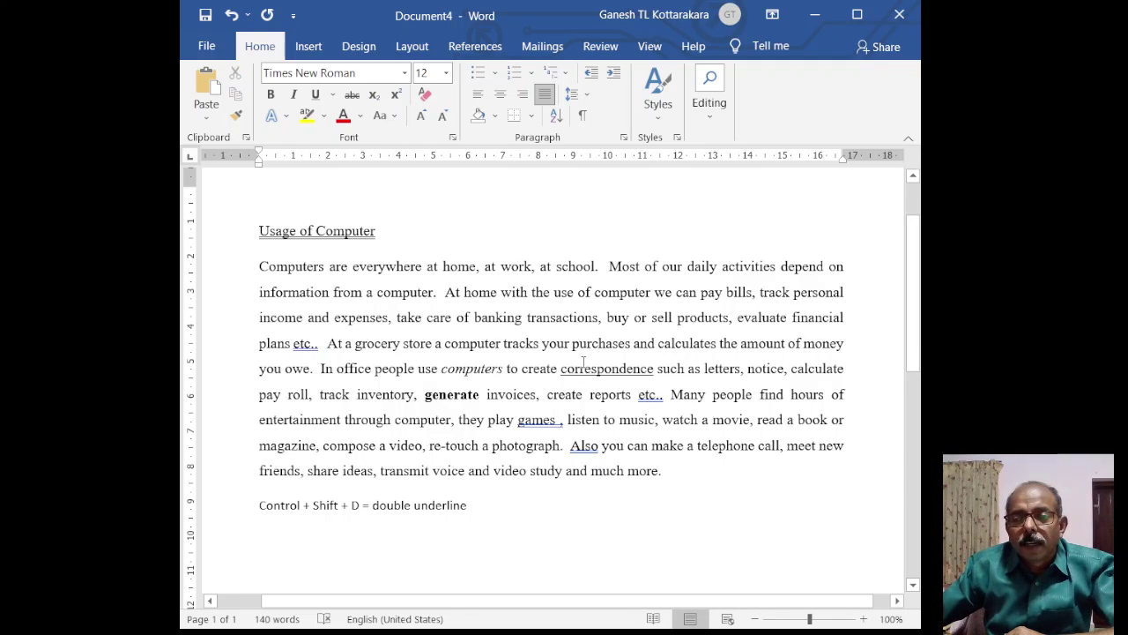
{"action": "left_click", "coordinate": [314, 231]}
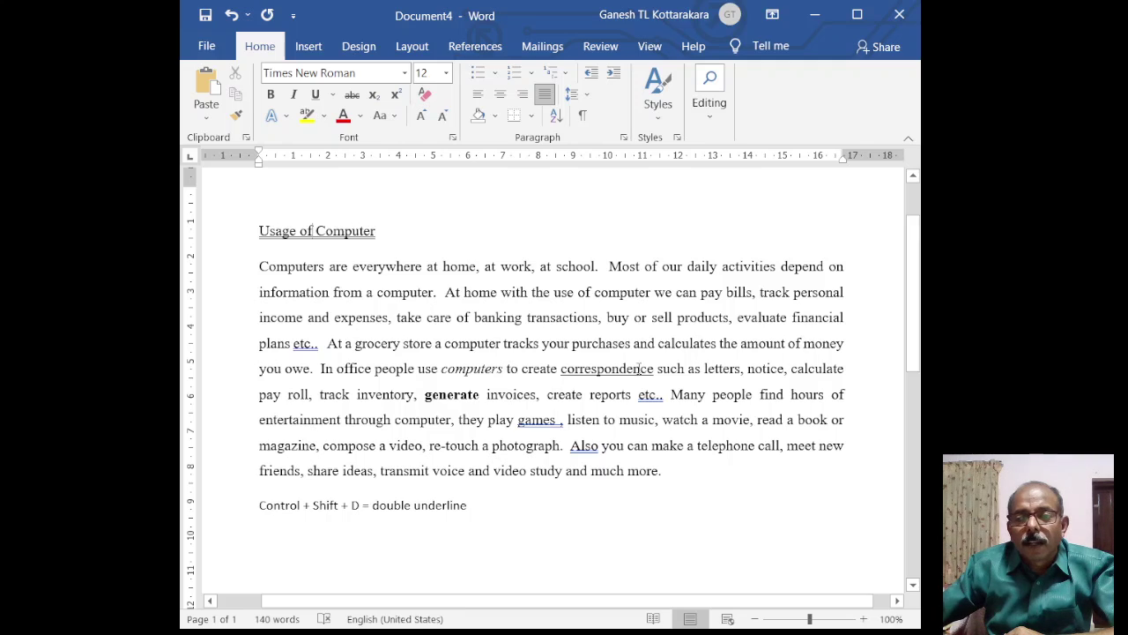
{"action": "left_click_drag", "start_coordinate": [522, 369], "coordinate": [658, 368]}
{"action": "left_click", "coordinate": [620, 368]}
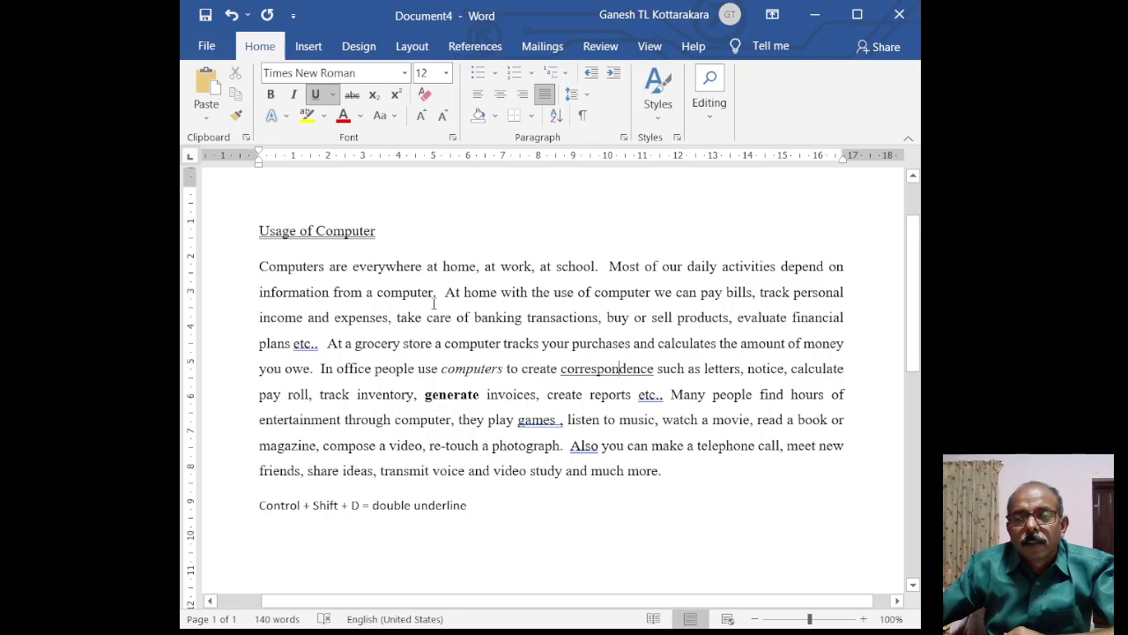
{"action": "left_click_drag", "start_coordinate": [259, 231], "coordinate": [377, 231]}
{"action": "left_click", "coordinate": [458, 420]}
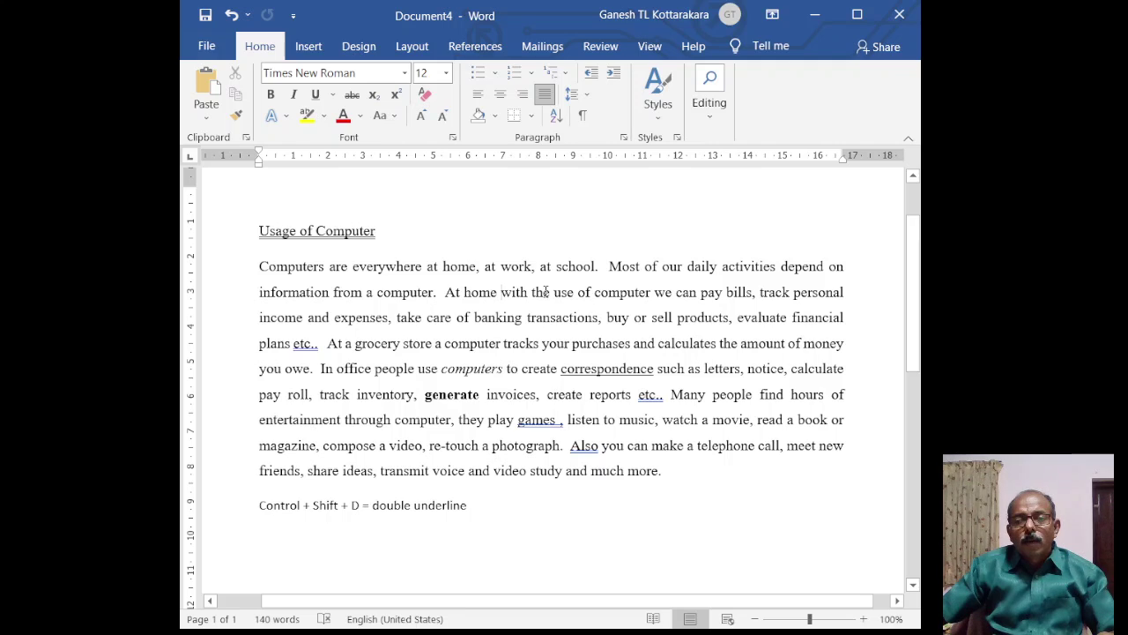
Step: Italicize the sentence beginning 'At home with the use of computer'
{"action": "left_click", "coordinate": [502, 295], "text": "ctrl"}
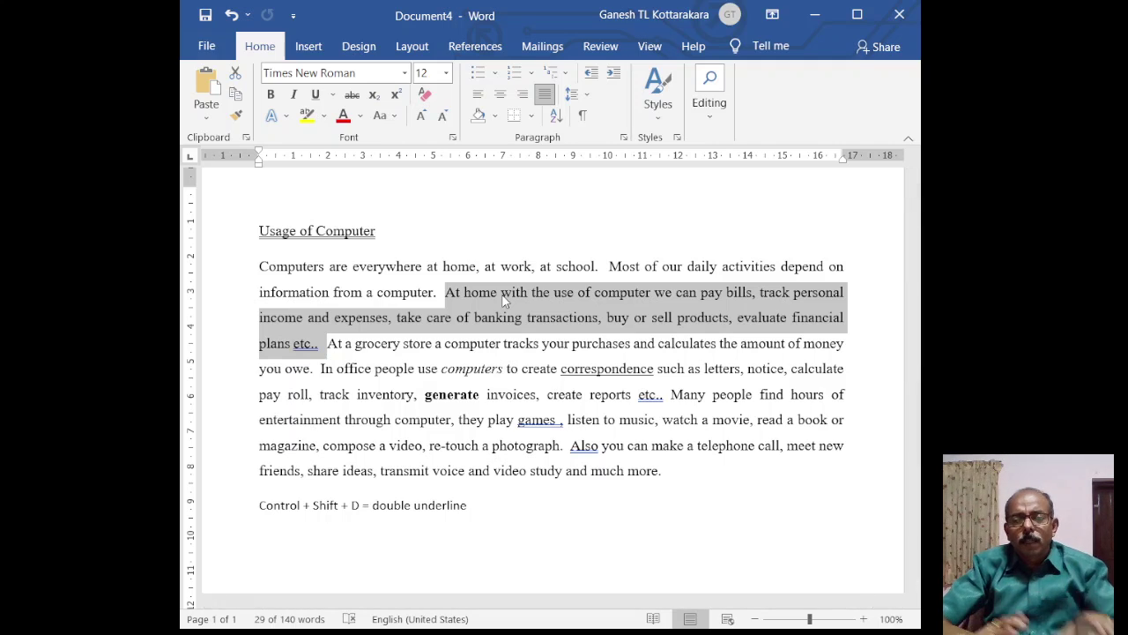
{"action": "key", "text": "ctrl+i"}
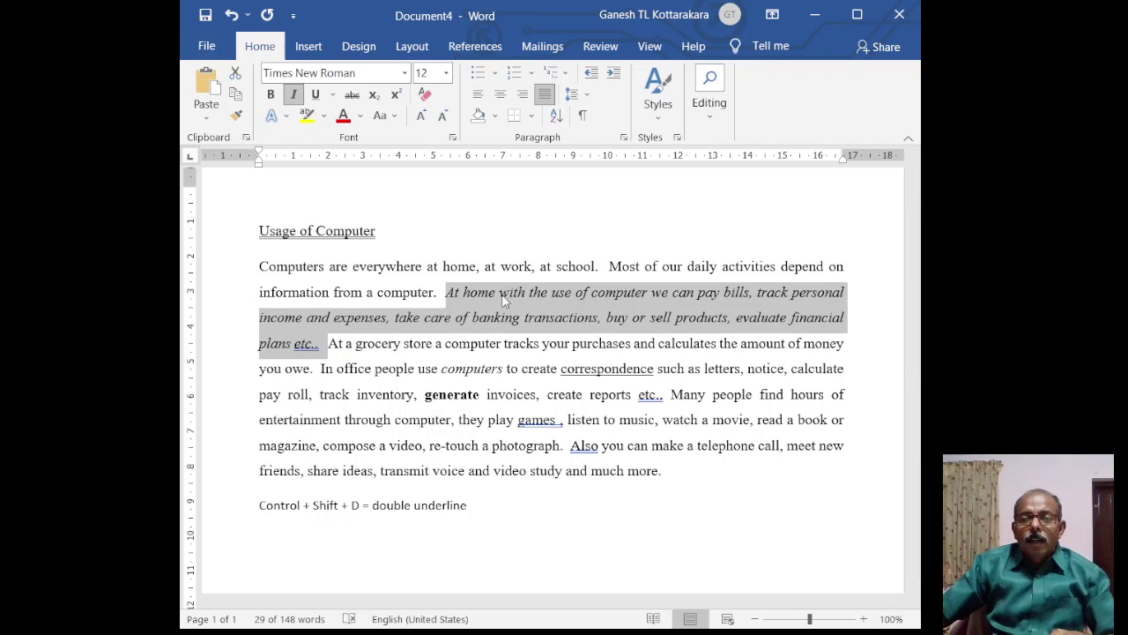
{"action": "left_click", "coordinate": [504, 368]}
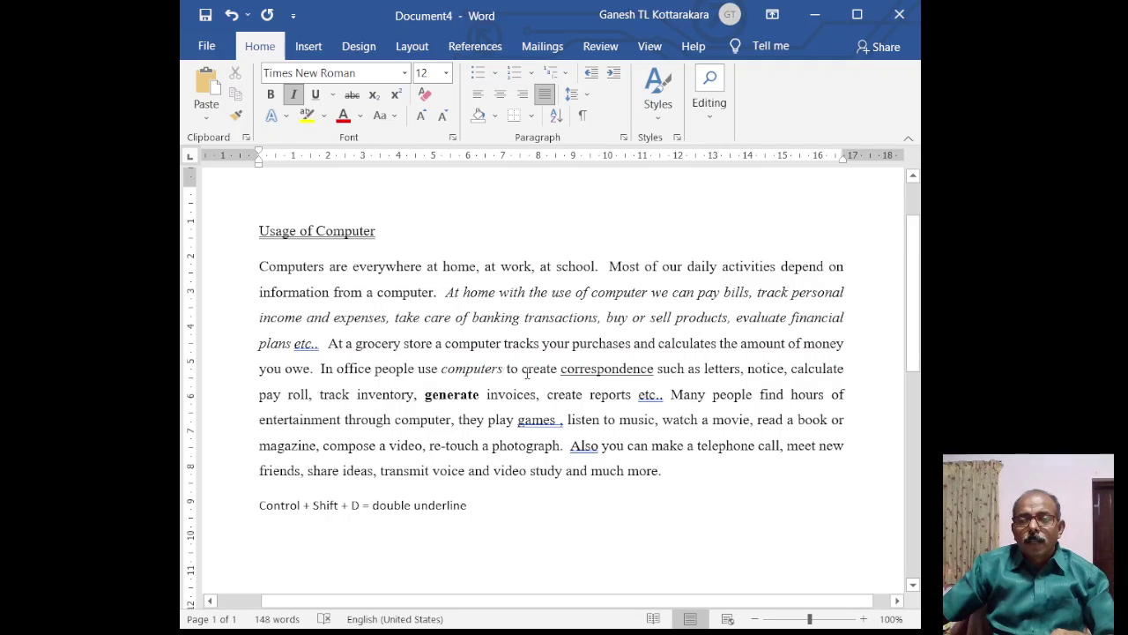
Step: Apply bold, double underline and italic to the whole paragraph, then remove them all
{"action": "triple_click", "coordinate": [489, 369]}
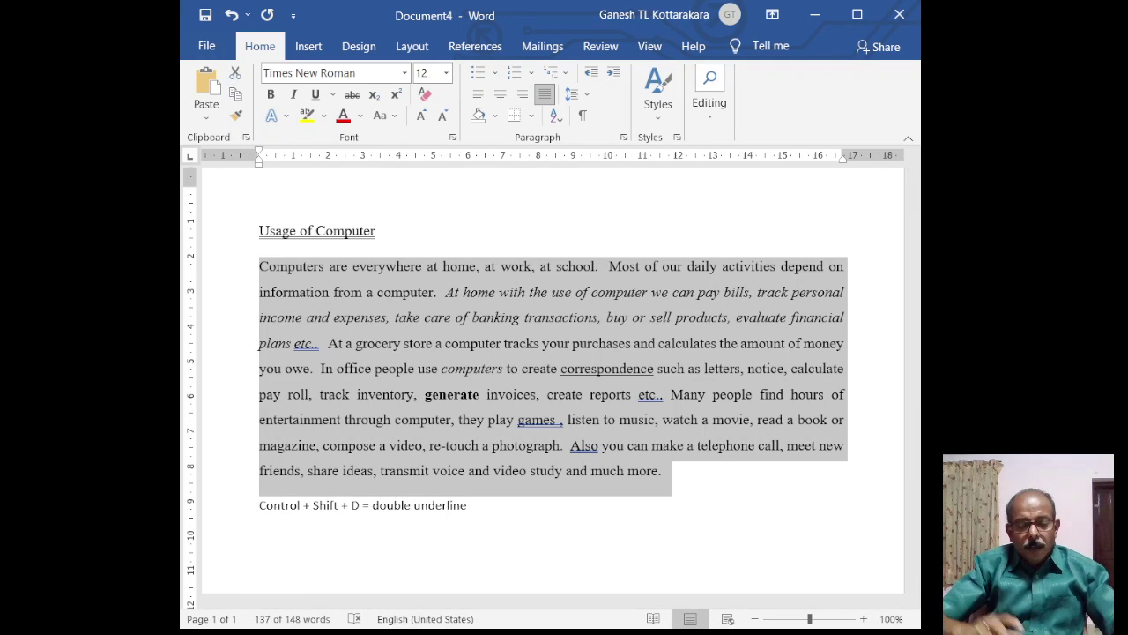
{"action": "key", "text": "ctrl+b"}
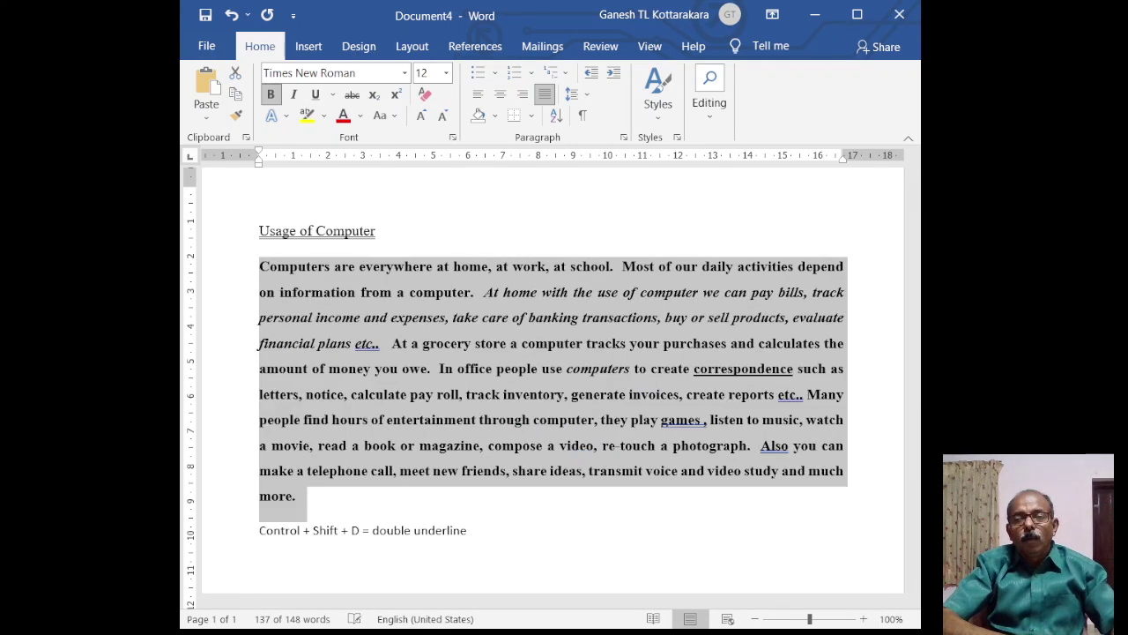
{"action": "key", "text": "ctrl+shift+d"}
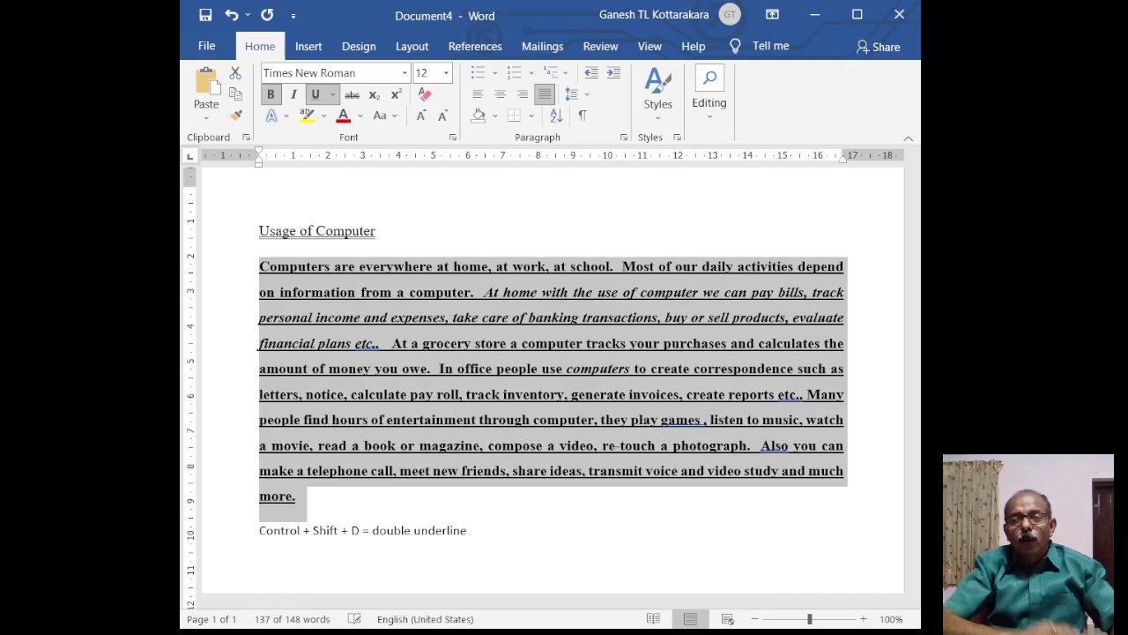
{"action": "key", "text": "ctrl+i"}
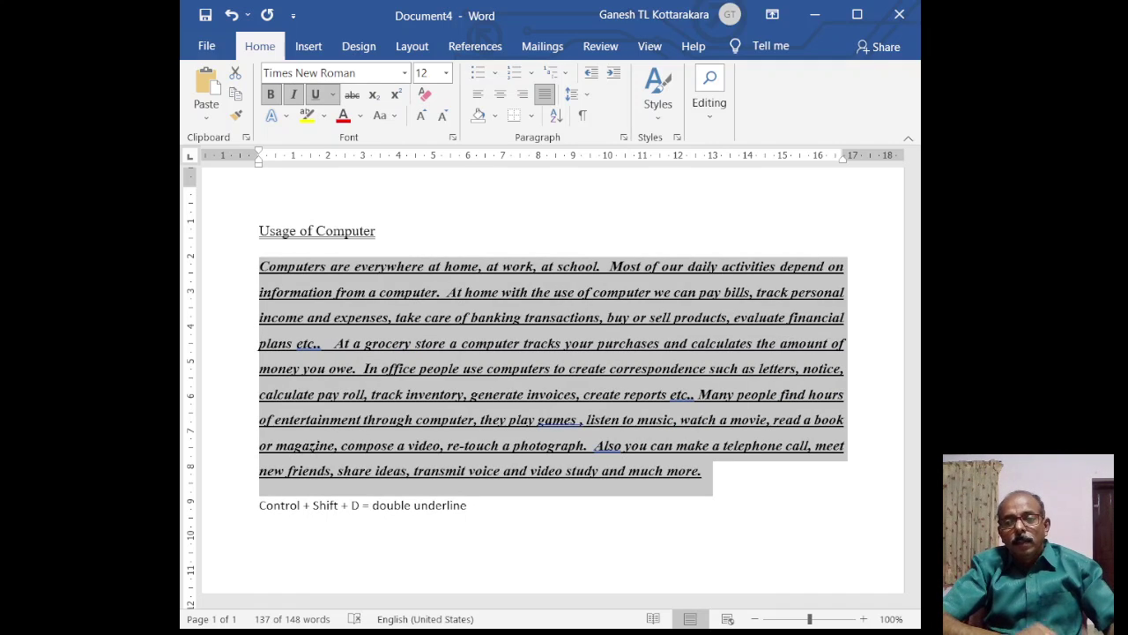
{"action": "key", "text": "ctrl+i"}
{"action": "key", "text": "ctrl+b"}
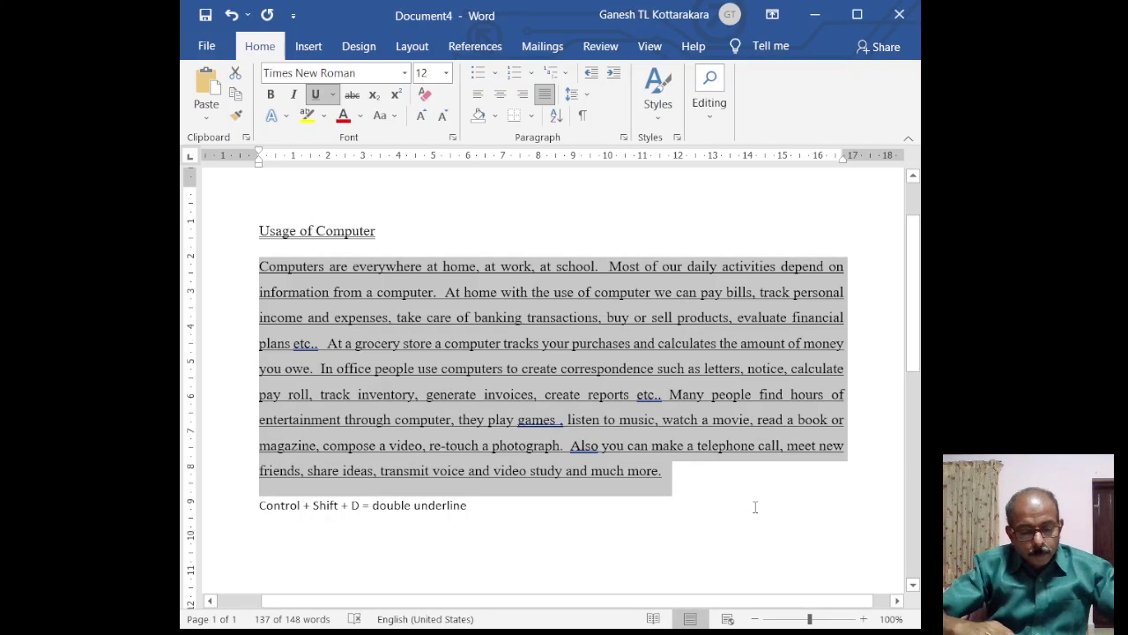
{"action": "key", "text": "ctrl+u"}
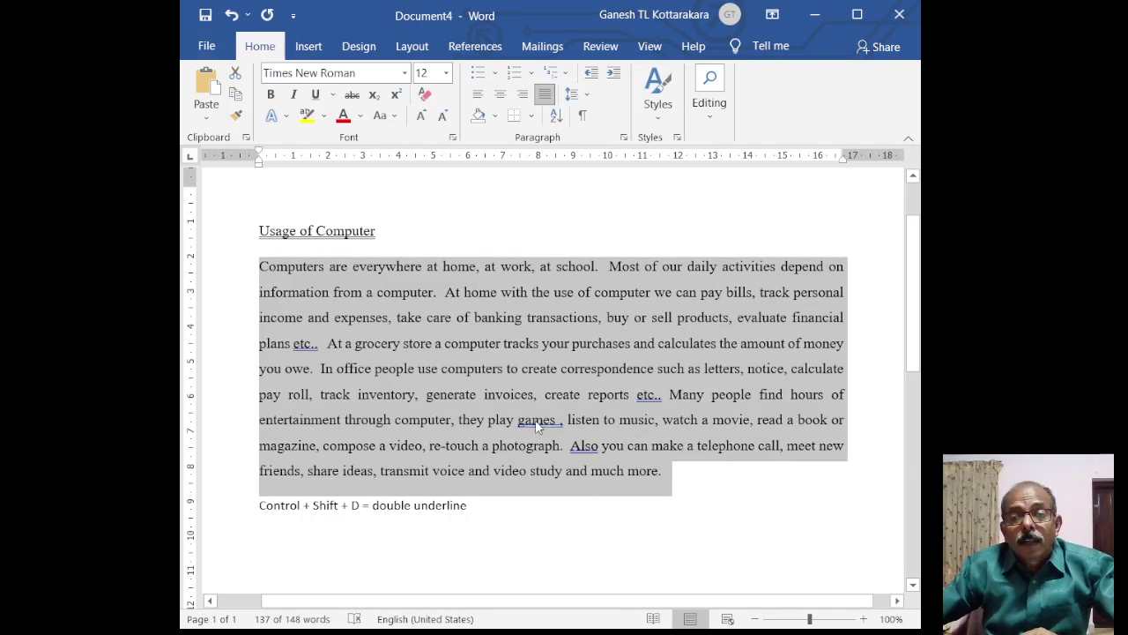
{"action": "left_click", "coordinate": [404, 299]}
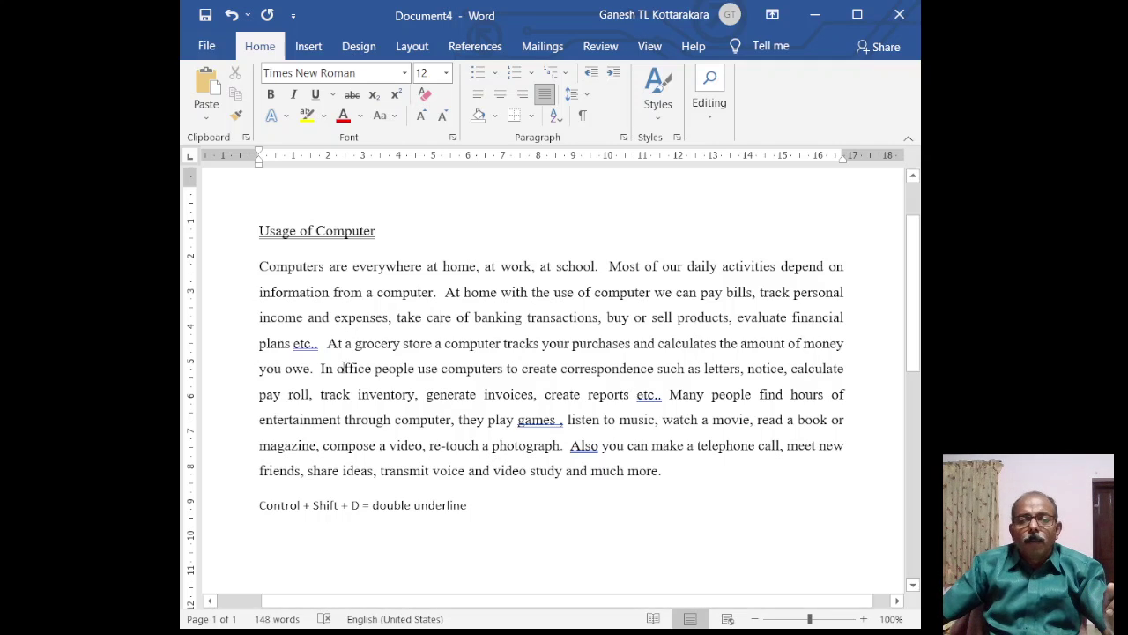
Step: Add a new line reading 'Shift + F3' below the double underline note
{"action": "triple_click", "coordinate": [506, 344]}
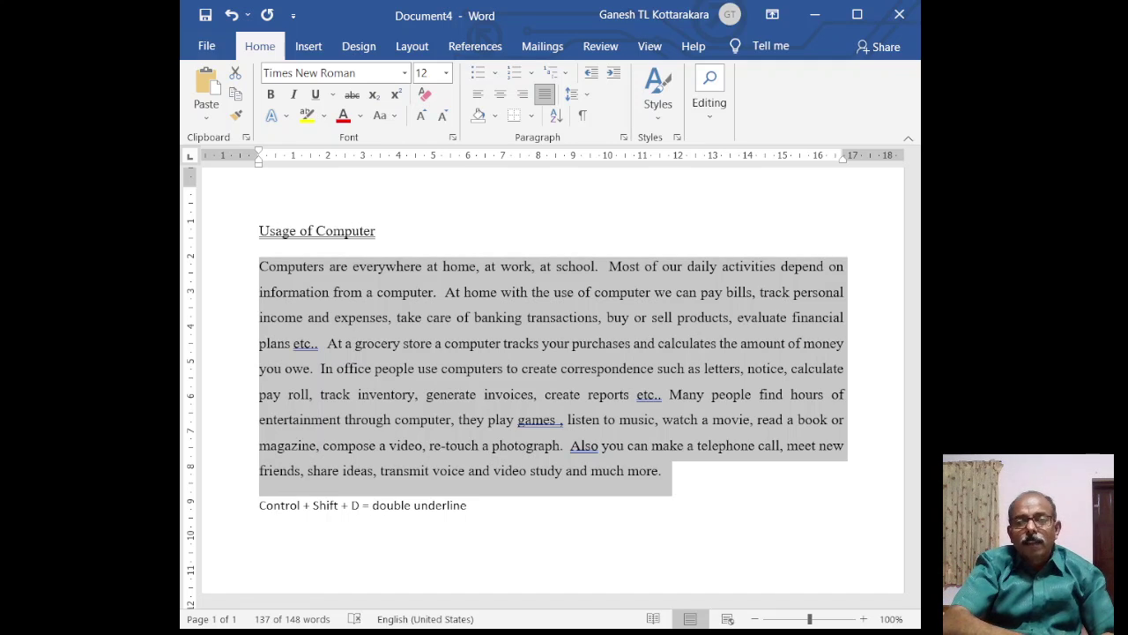
{"action": "left_click", "coordinate": [497, 502]}
{"action": "key", "text": "Return"}
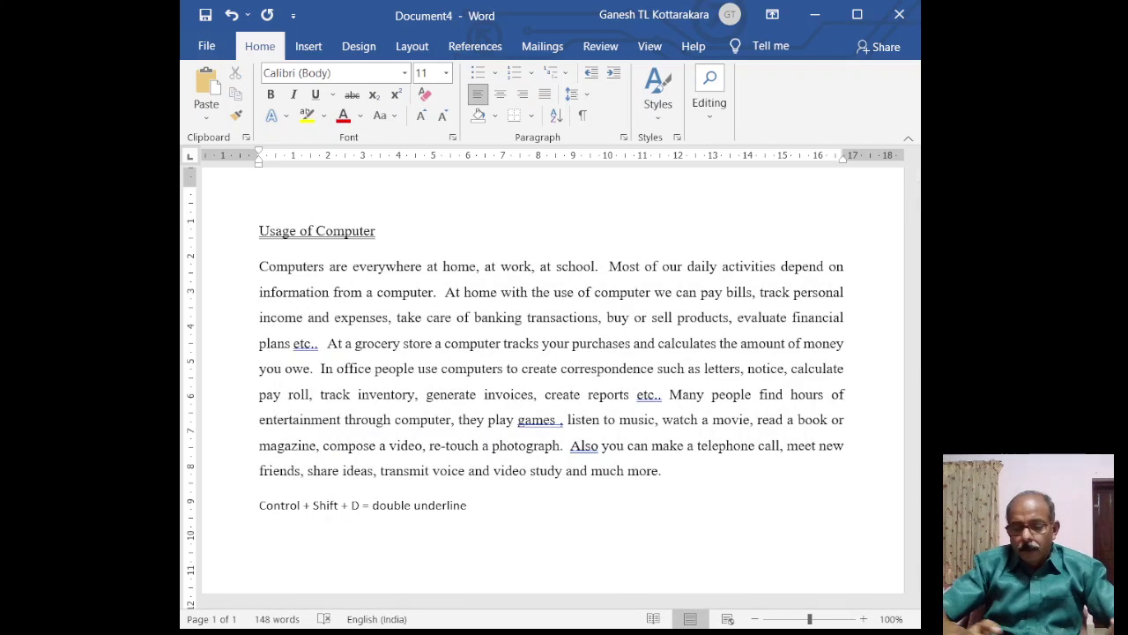
{"action": "type", "text": "Shift "}
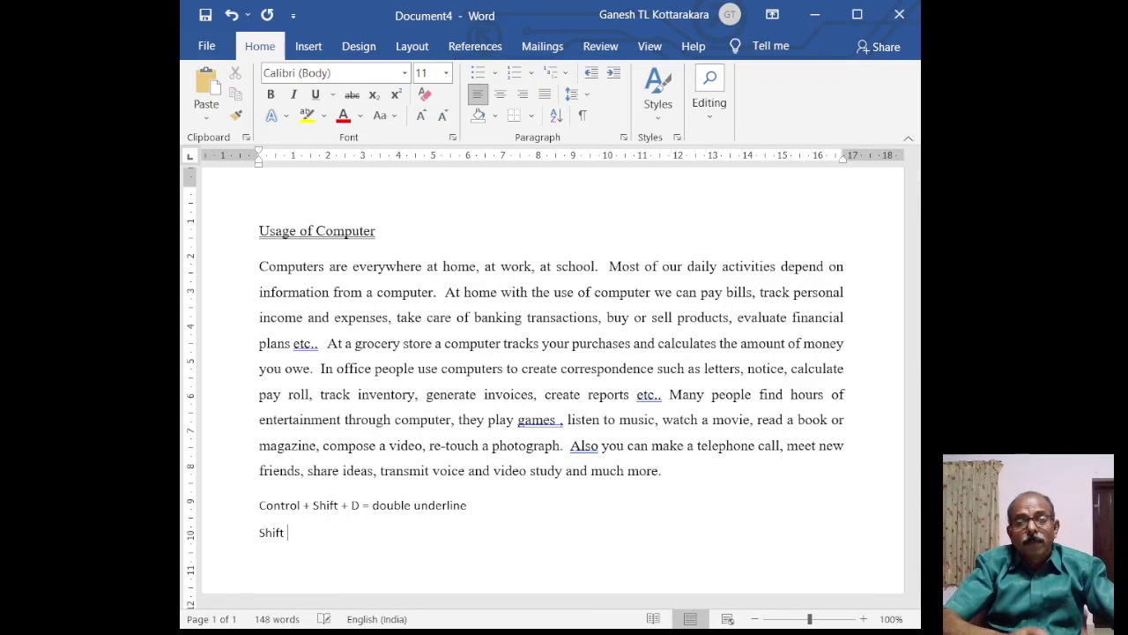
{"action": "type", "text": "F3"}
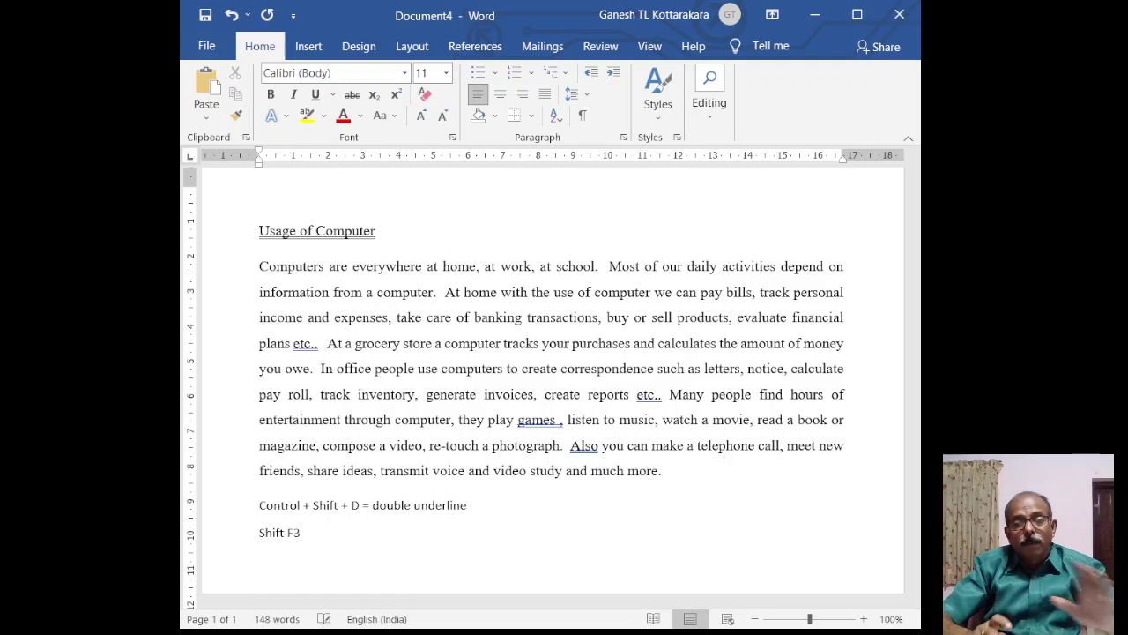
{"action": "key", "text": "BackSpace"}
{"action": "key", "text": "BackSpace"}
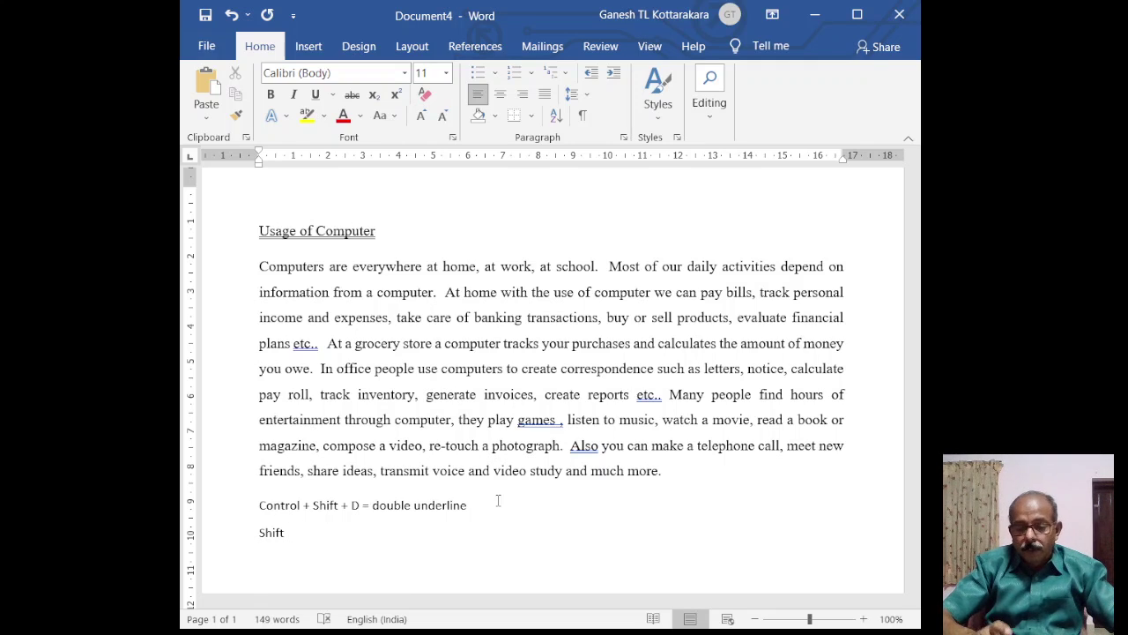
{"action": "type", "text": " + F"}
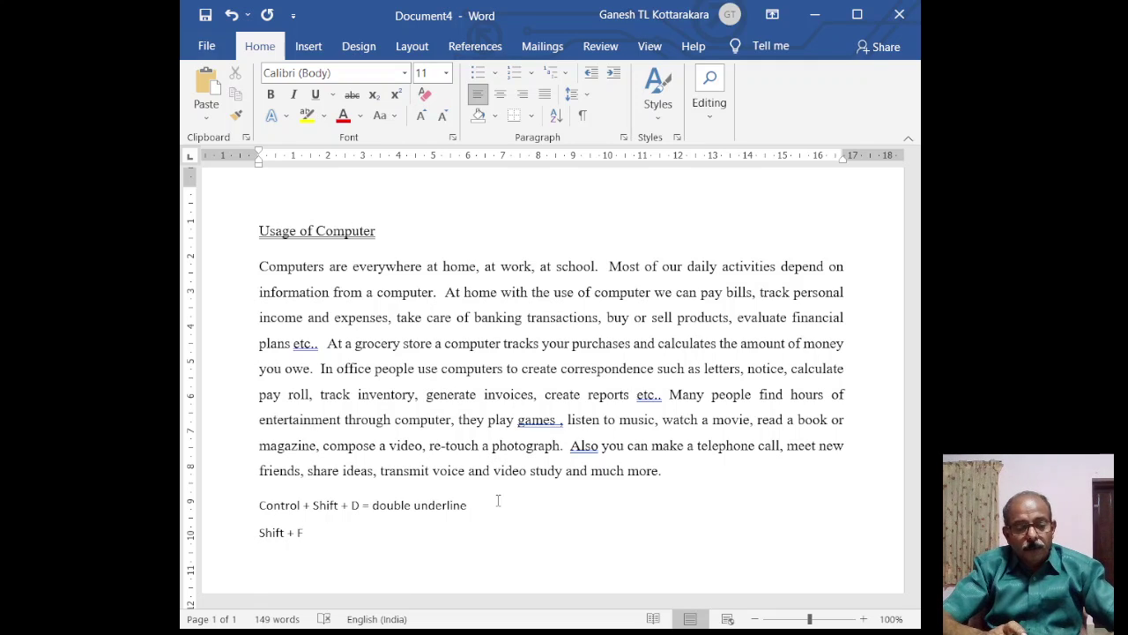
{"action": "type", "text": "3"}
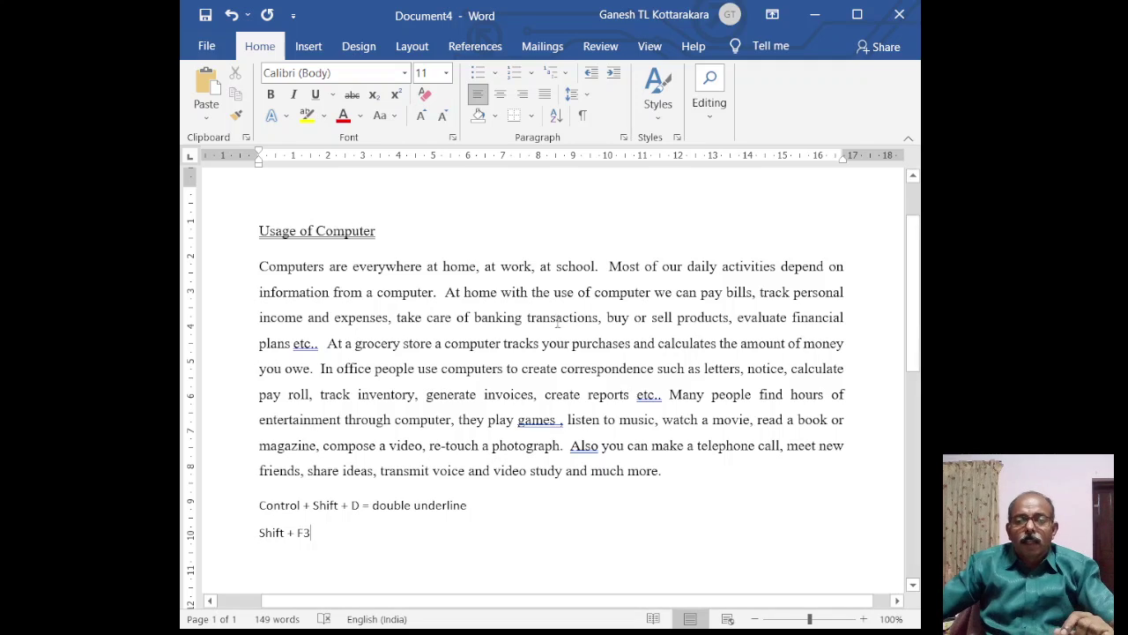
{"action": "triple_click", "coordinate": [322, 318]}
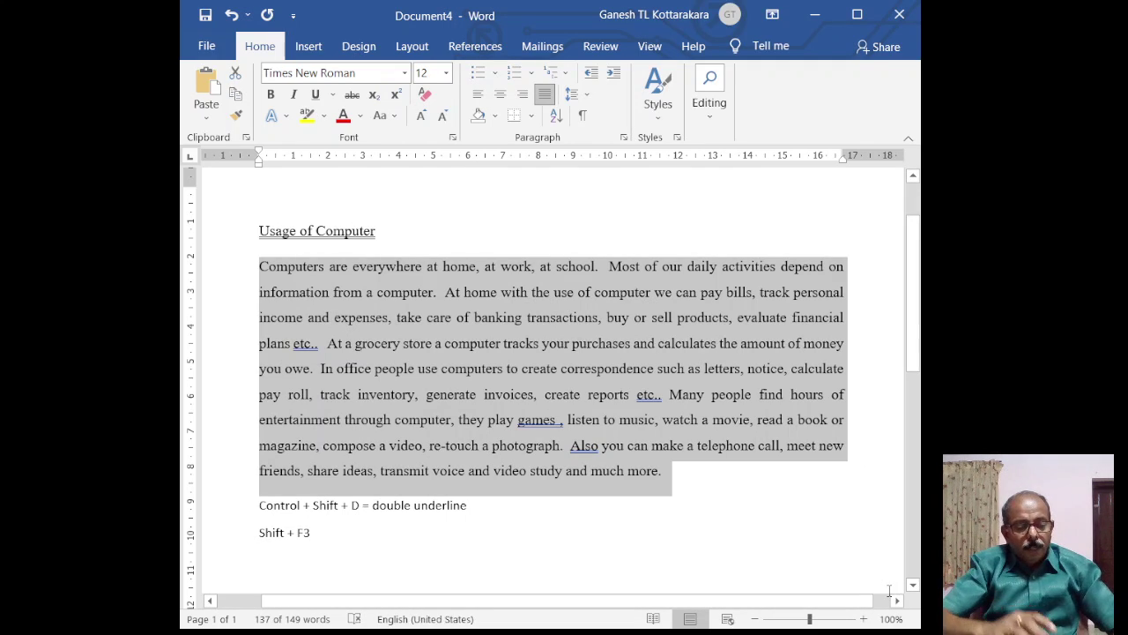
{"action": "key", "text": "shift+F3"}
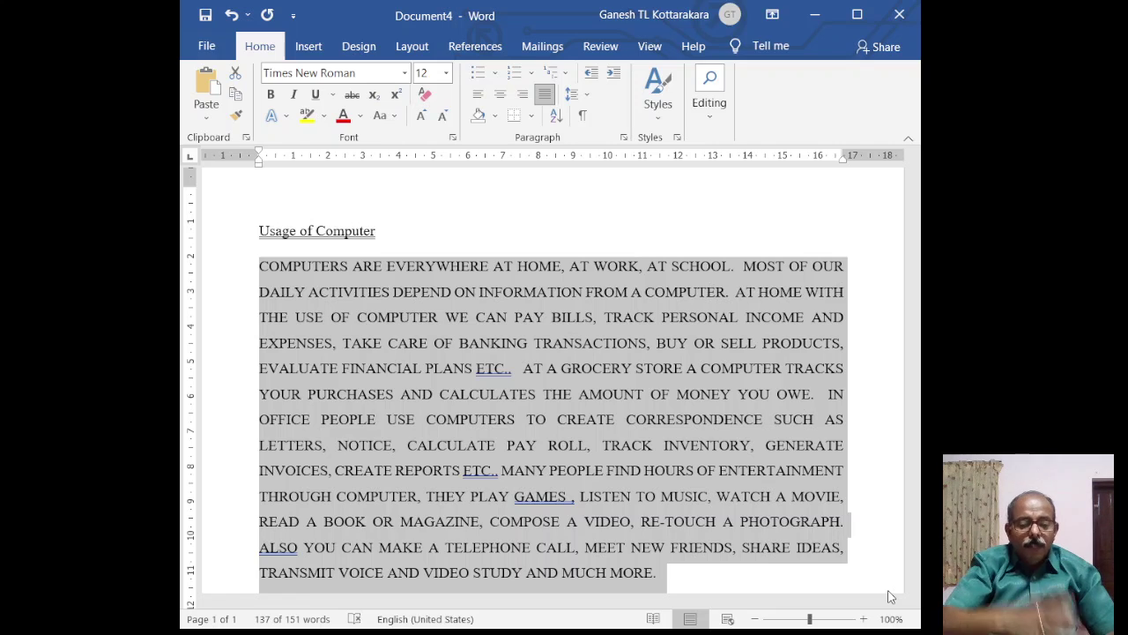
{"action": "key", "text": "shift+F3"}
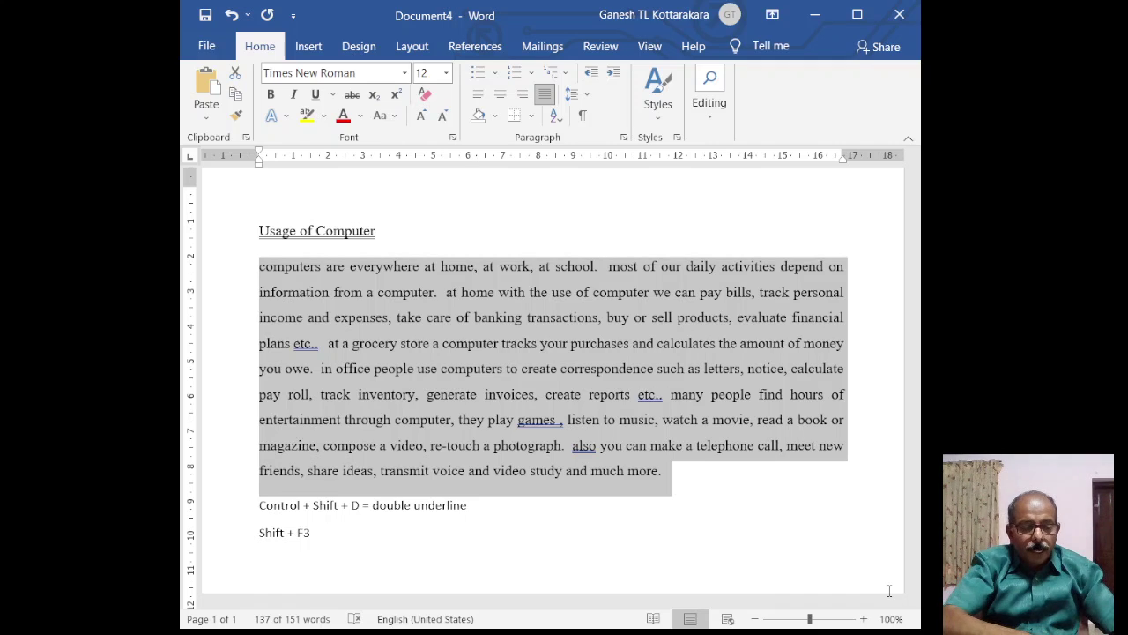
{"action": "key", "text": "shift+F3"}
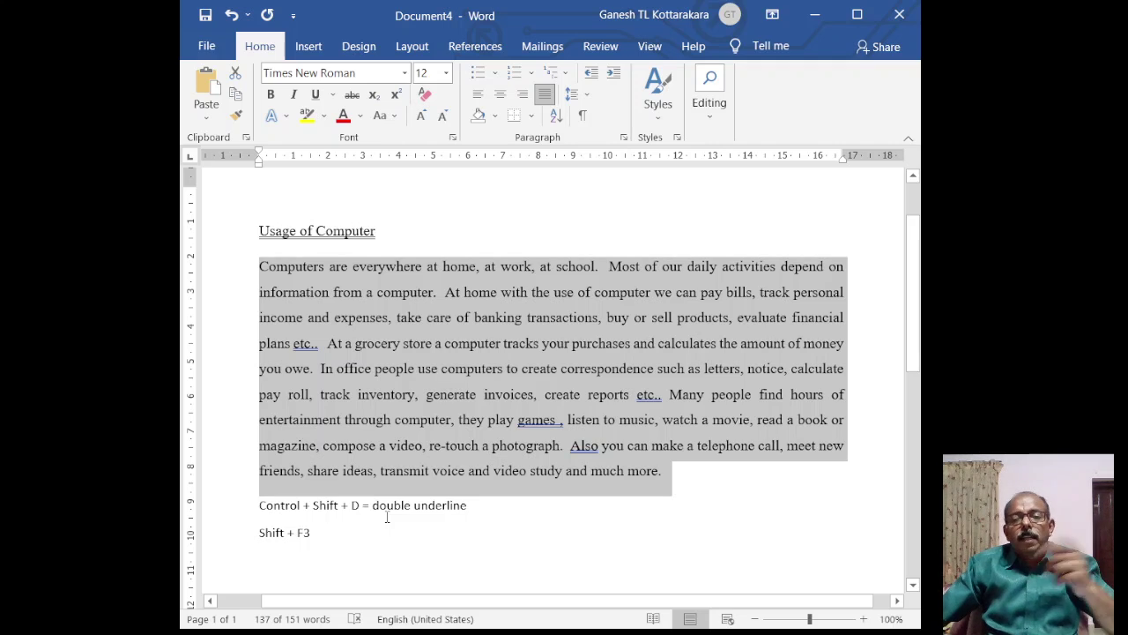
{"action": "key", "text": "shift+F3"}
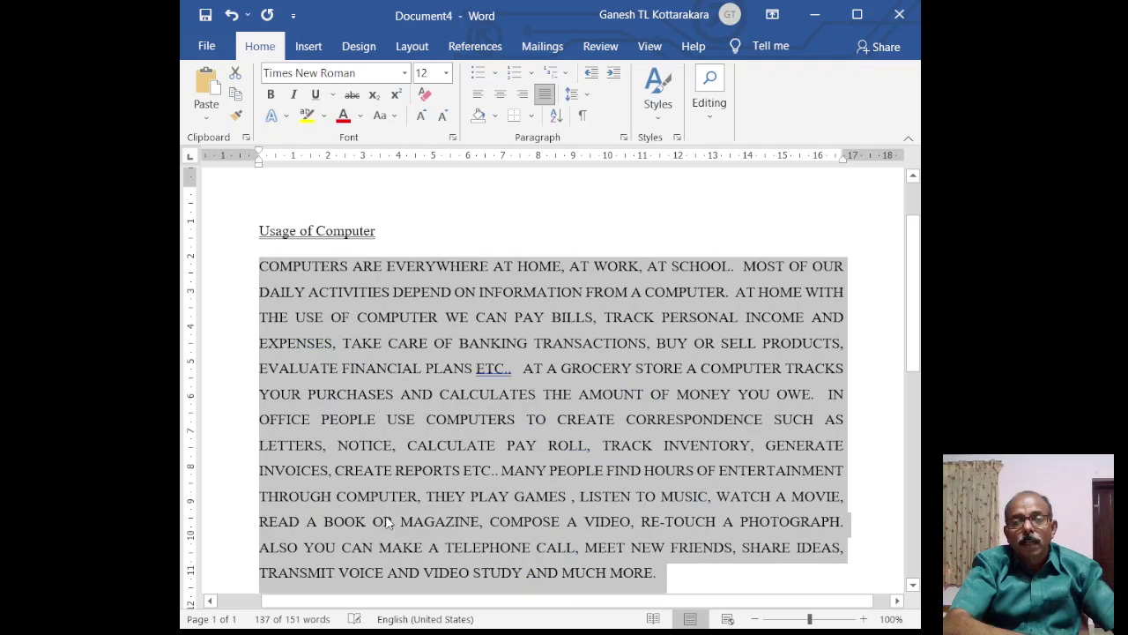
{"action": "key", "text": "shift+F3"}
{"action": "key", "text": "shift+F3"}
{"action": "key", "text": "shift+F3"}
{"action": "key", "text": "shift+F3"}
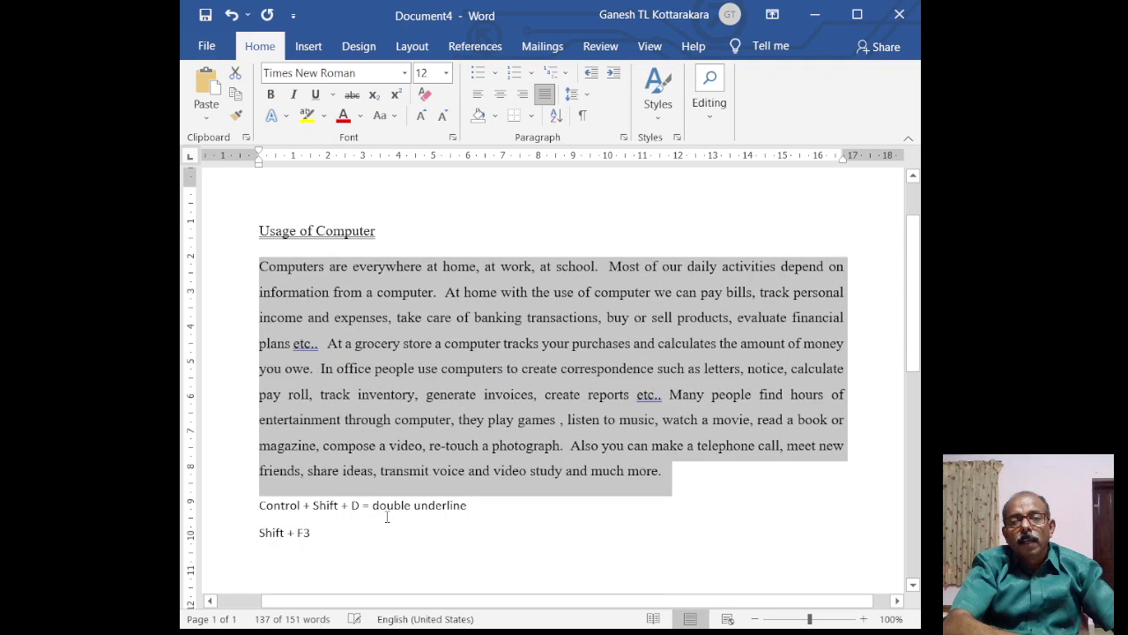
{"action": "key", "text": "shift+F3"}
{"action": "key", "text": "shift+F3"}
{"action": "key", "text": "shift+F3"}
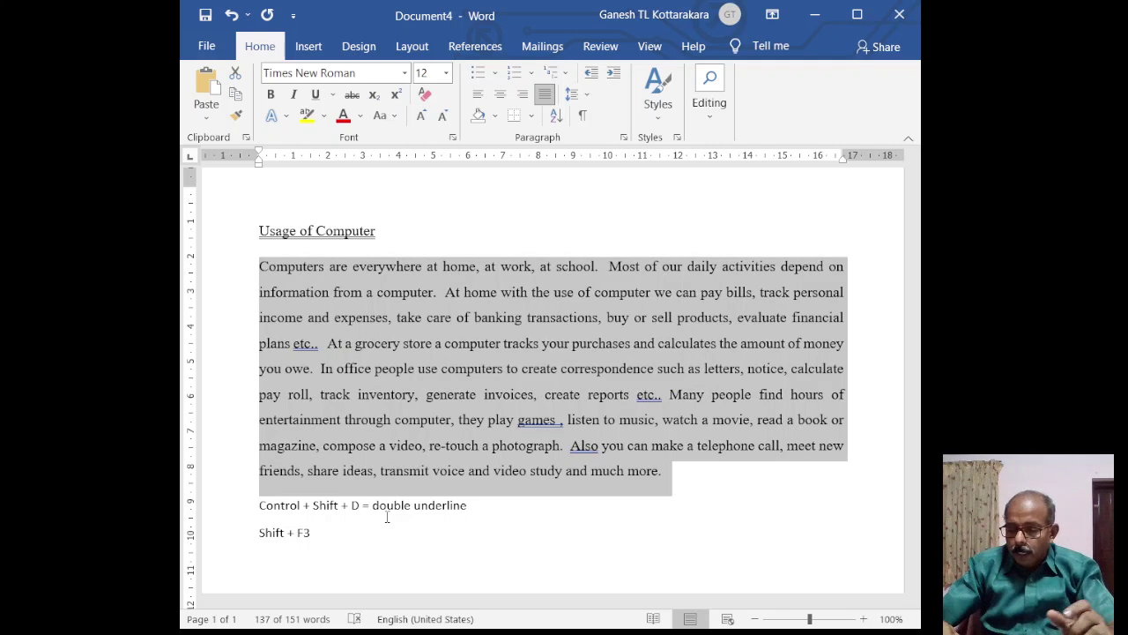
{"action": "left_click", "coordinate": [386, 518]}
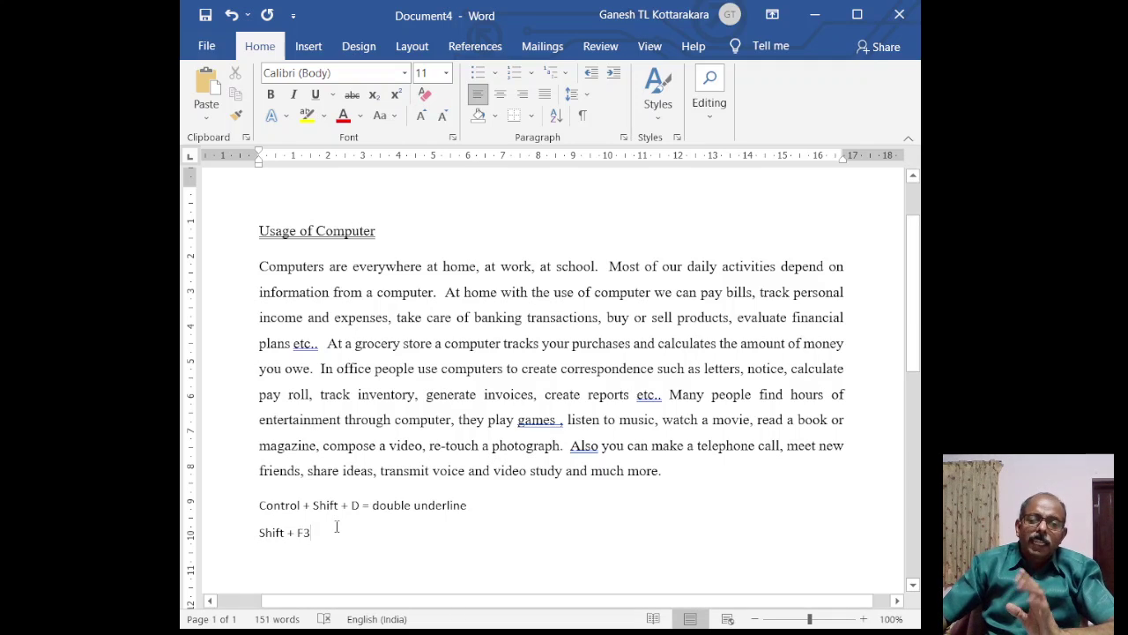
Step: Complete the Shift + F3 note as '= Change Case (Lower case, Upper Case, Sentence Case)', fixing typos
{"action": "key", "text": "Return"}
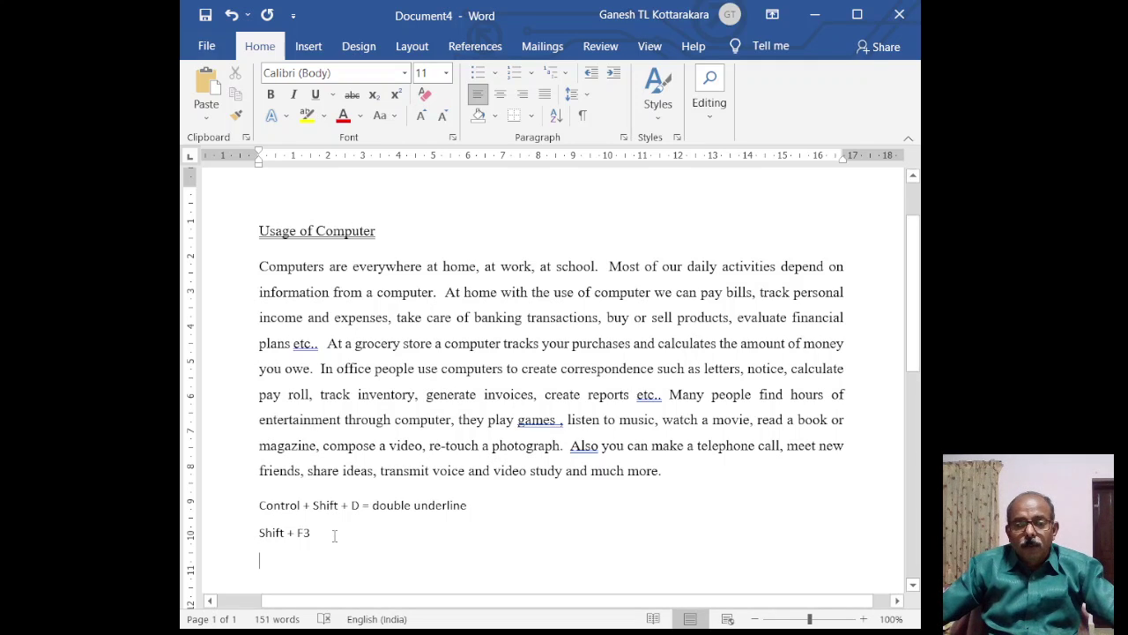
{"action": "type", "text": " Cha"}
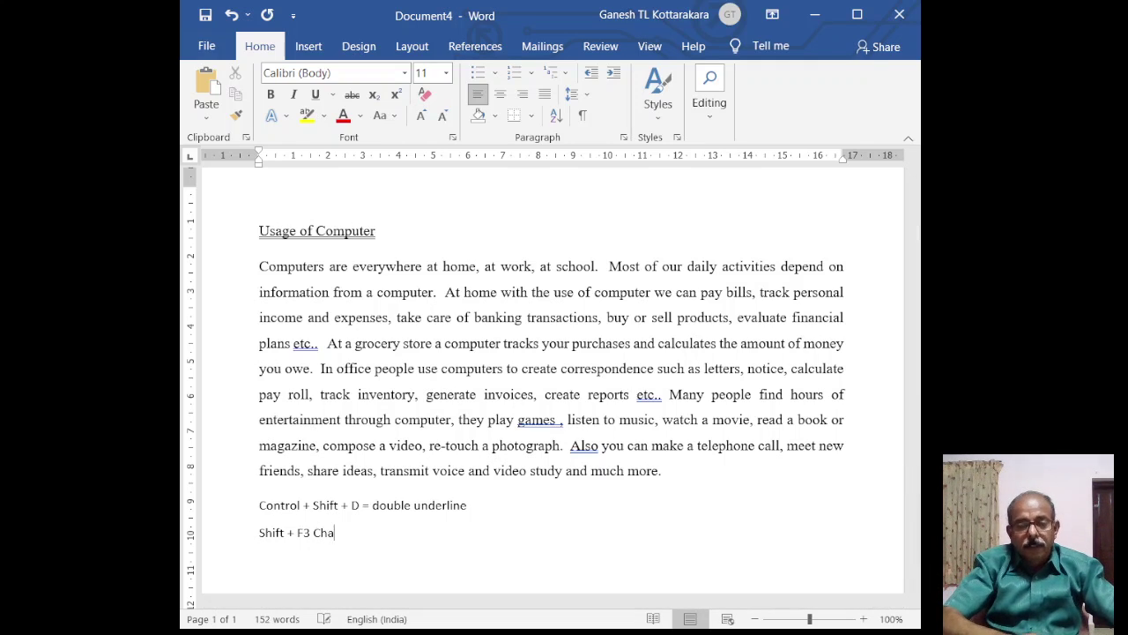
{"action": "key", "text": "BackSpace"}
{"action": "key", "text": "BackSpace"}
{"action": "key", "text": "BackSpace"}
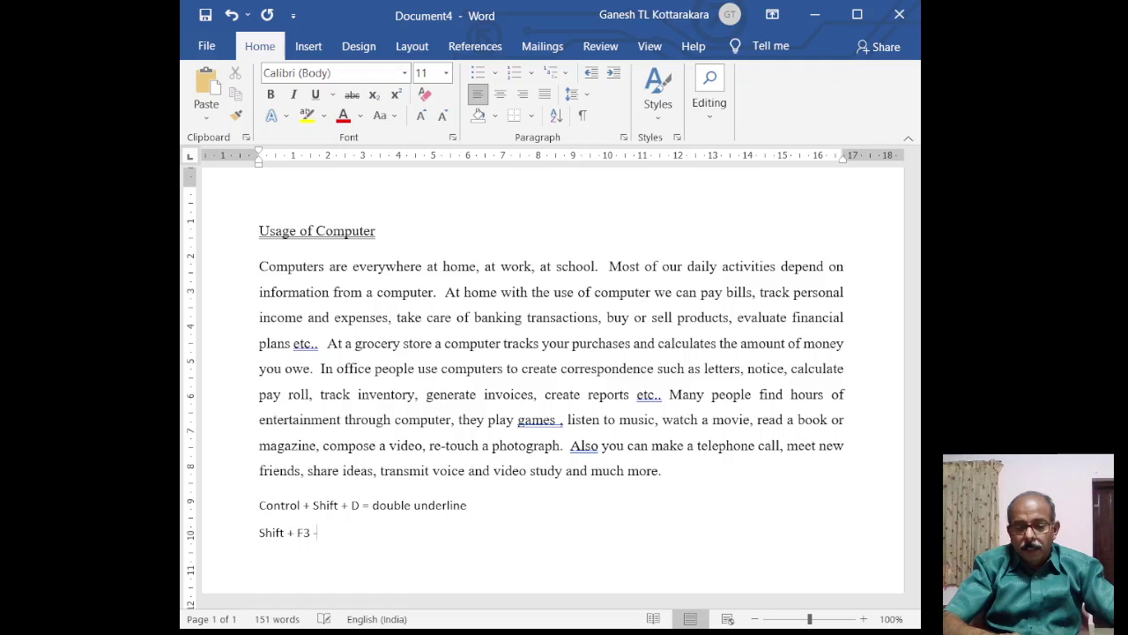
{"action": "type", "text": "= Cha"}
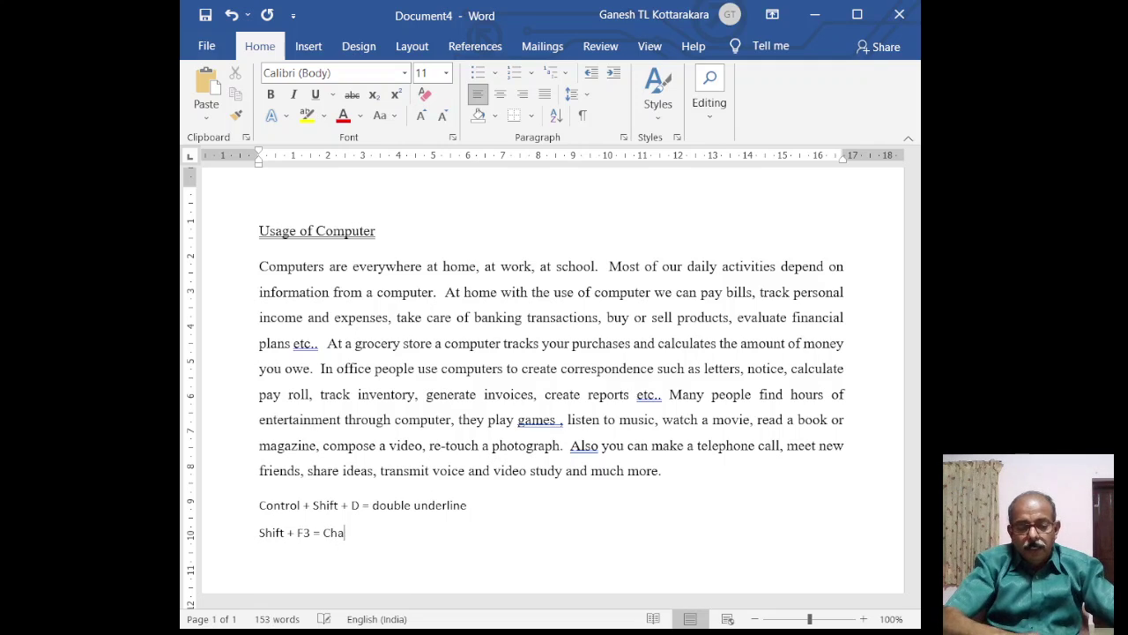
{"action": "type", "text": "nge Case "}
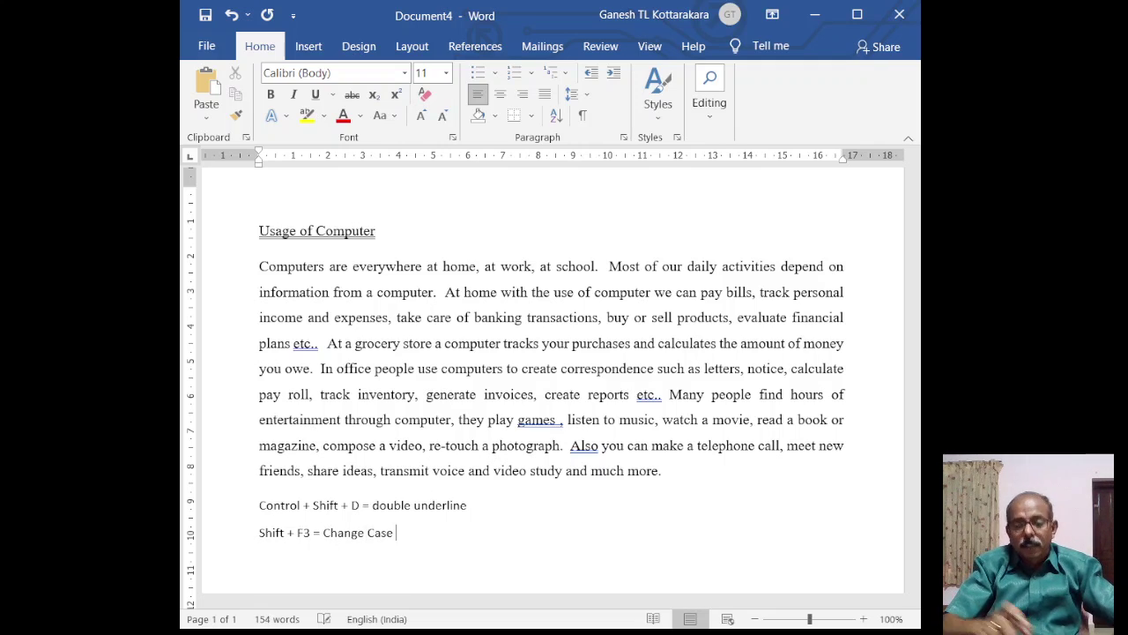
{"action": "type", "text": "("}
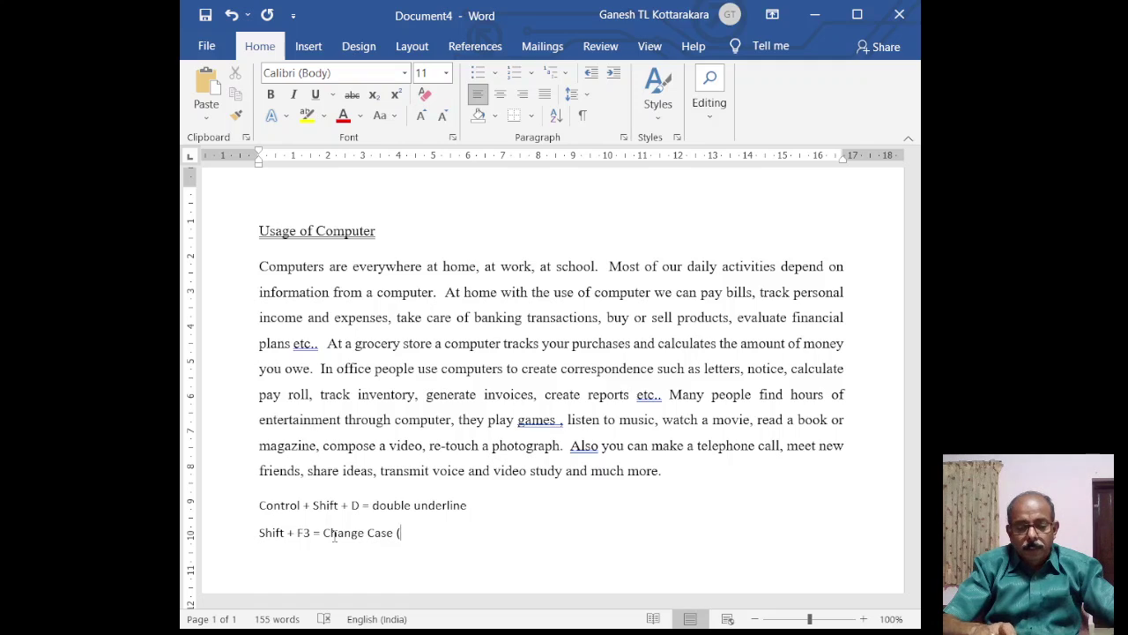
{"action": "type", "text": "Lower "}
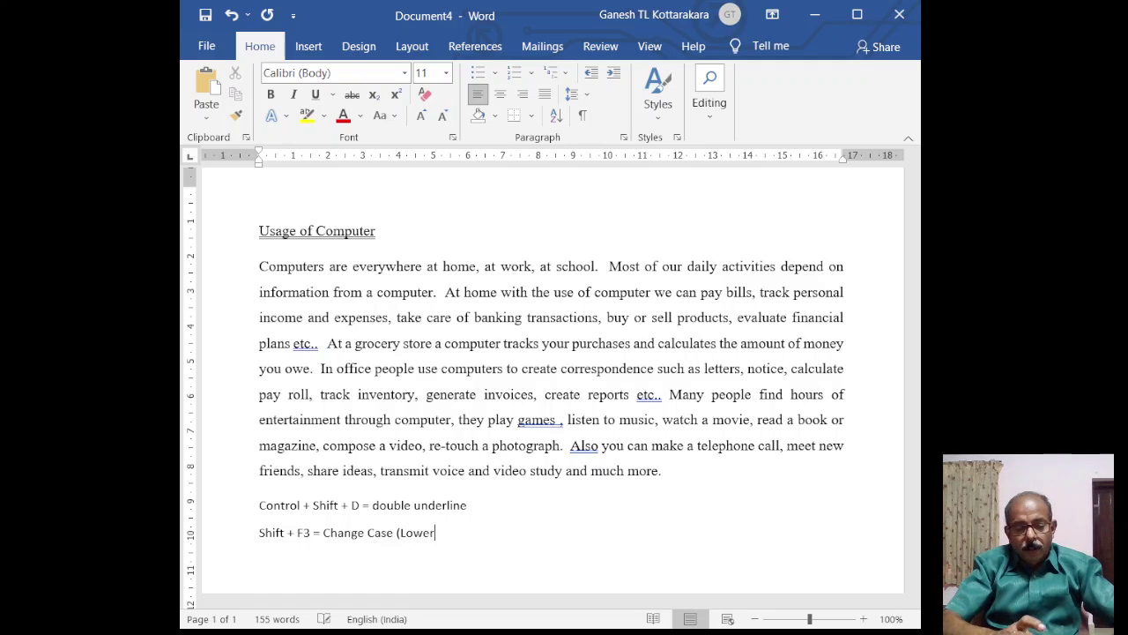
{"action": "type", "text": "case"}
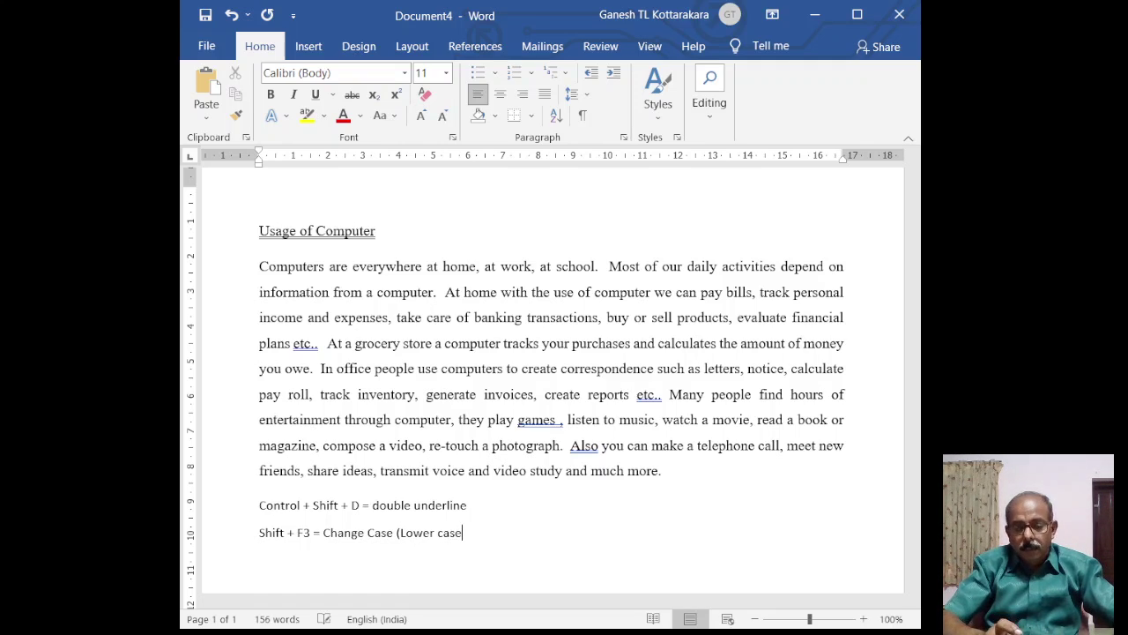
{"action": "type", "text": ", u"}
{"action": "key", "text": "BackSpace"}
{"action": "type", "text": "U"}
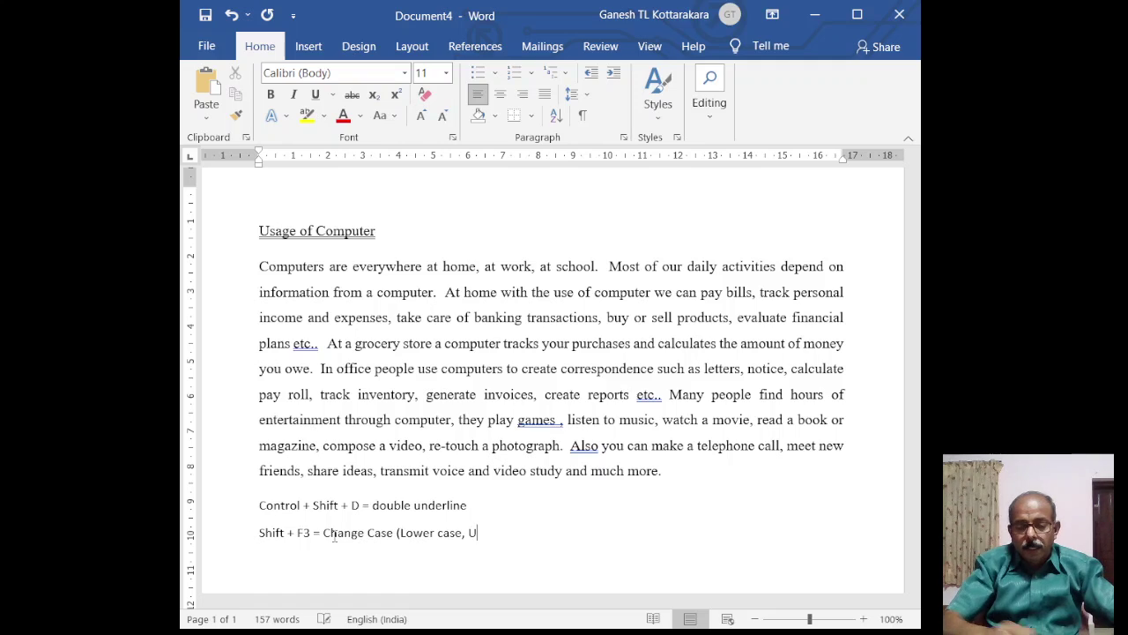
{"action": "type", "text": "pper Case"}
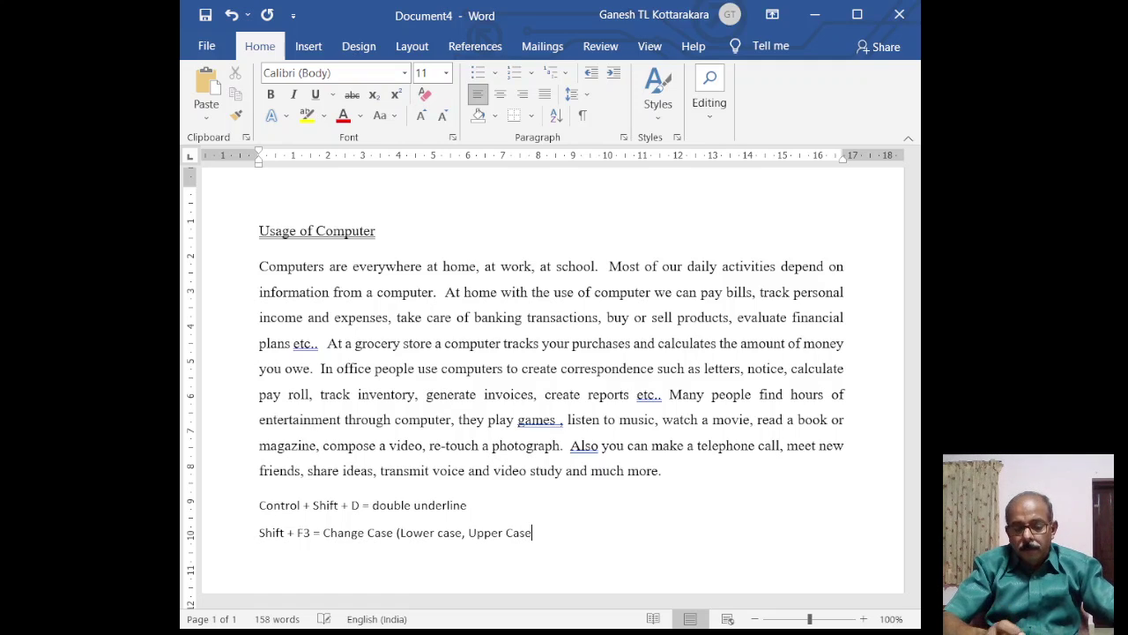
{"action": "type", "text": ", Sente"}
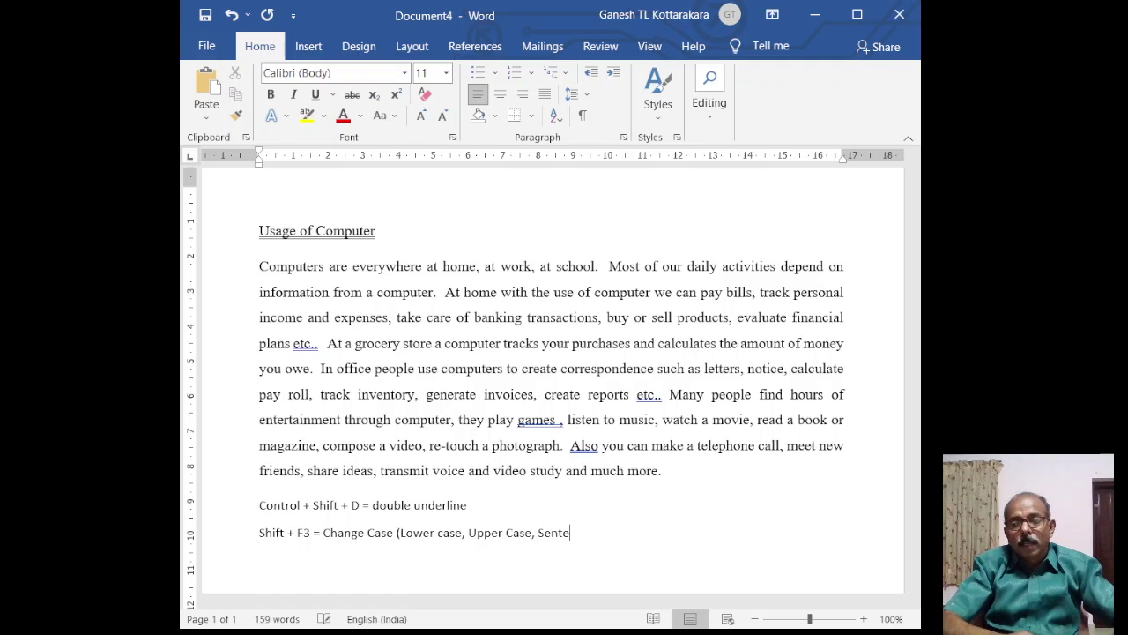
{"action": "type", "text": "nce Ca"}
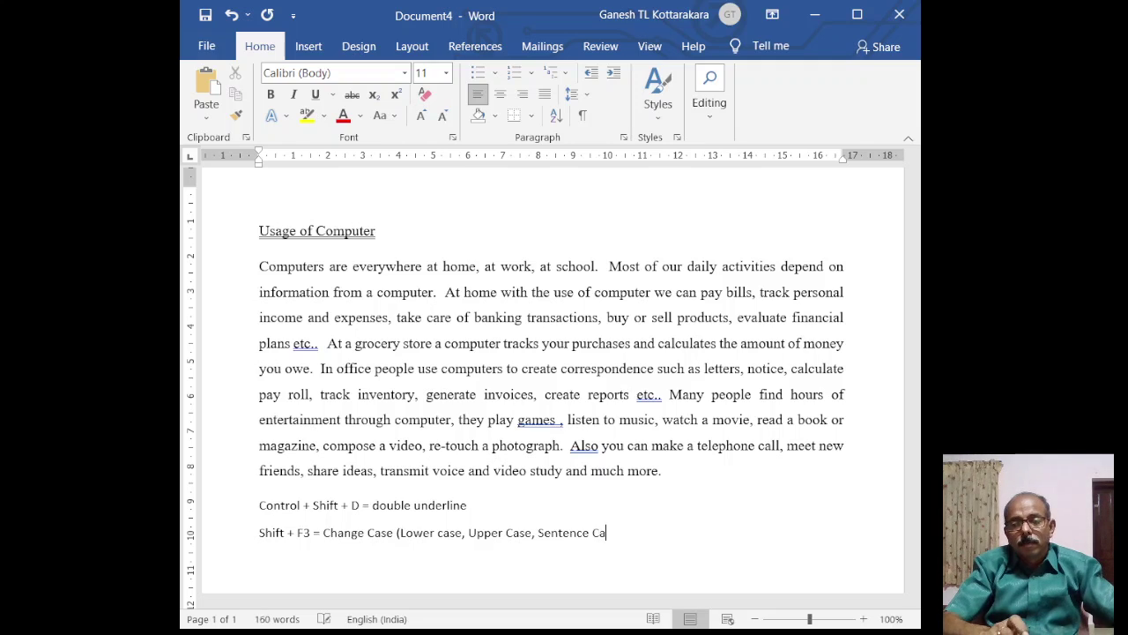
{"action": "type", "text": "se)"}
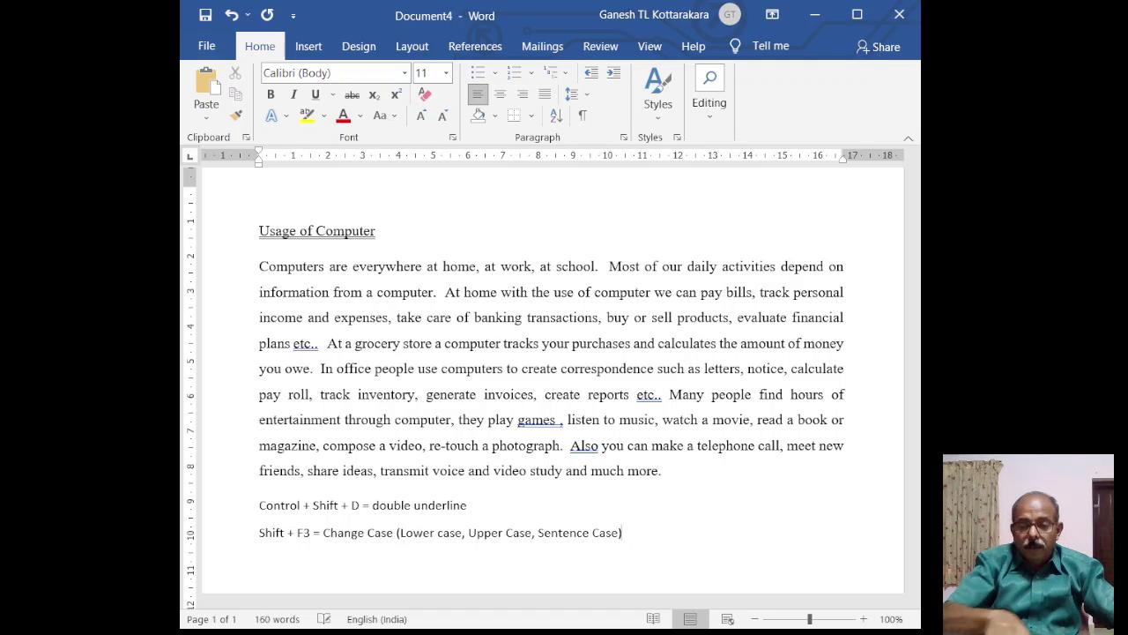
Step: Start a new empty paragraph below the Change Case note
{"action": "key", "text": "Return"}
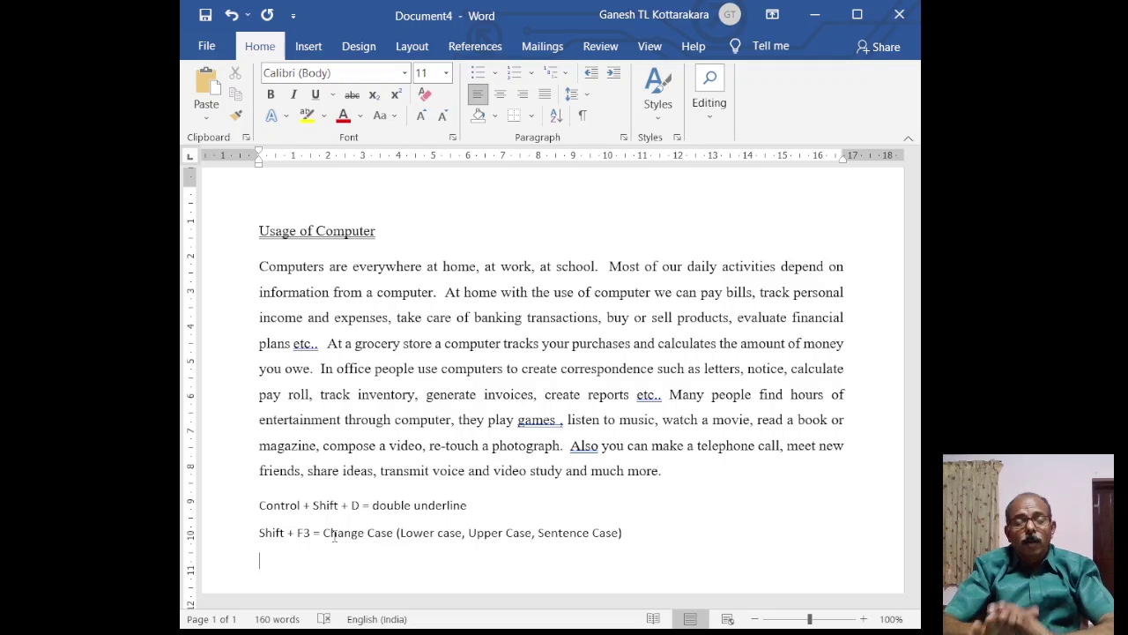
Step: Add the note 'Control + = Subscript H2O' with the 2 formatted as subscript
{"action": "type", "text": "C"}
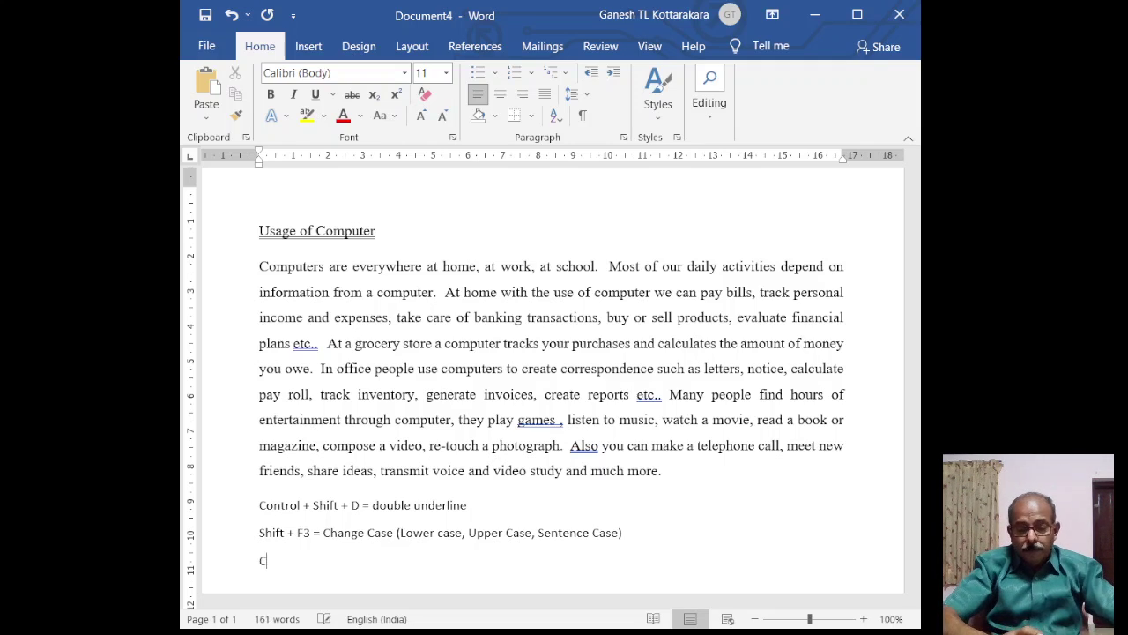
{"action": "type", "text": "ontrol "}
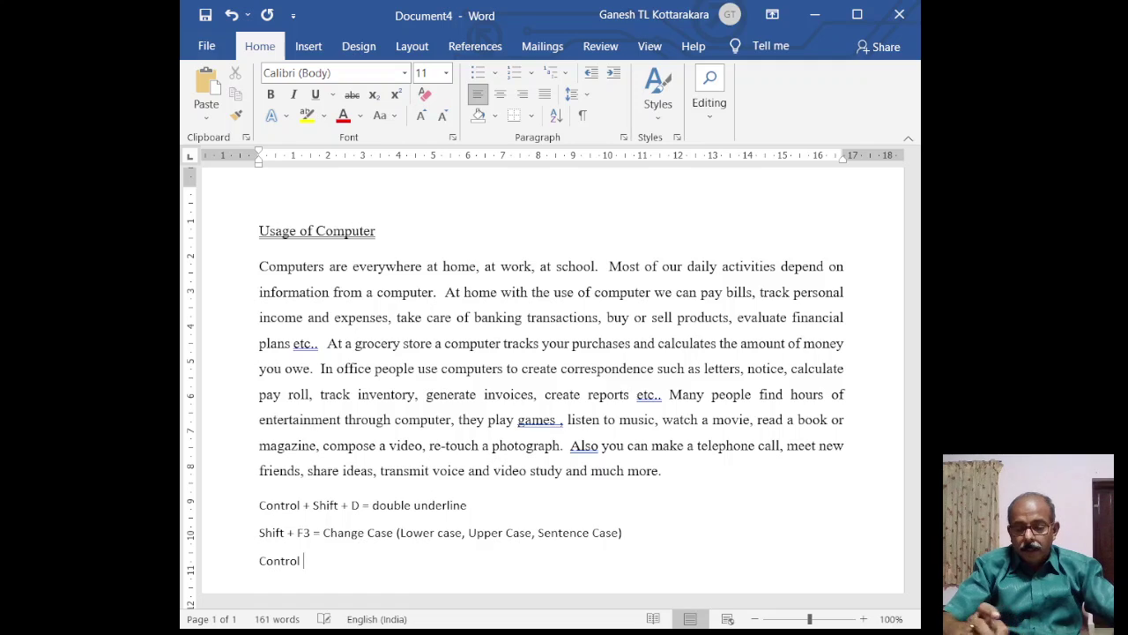
{"action": "type", "text": "+ ="}
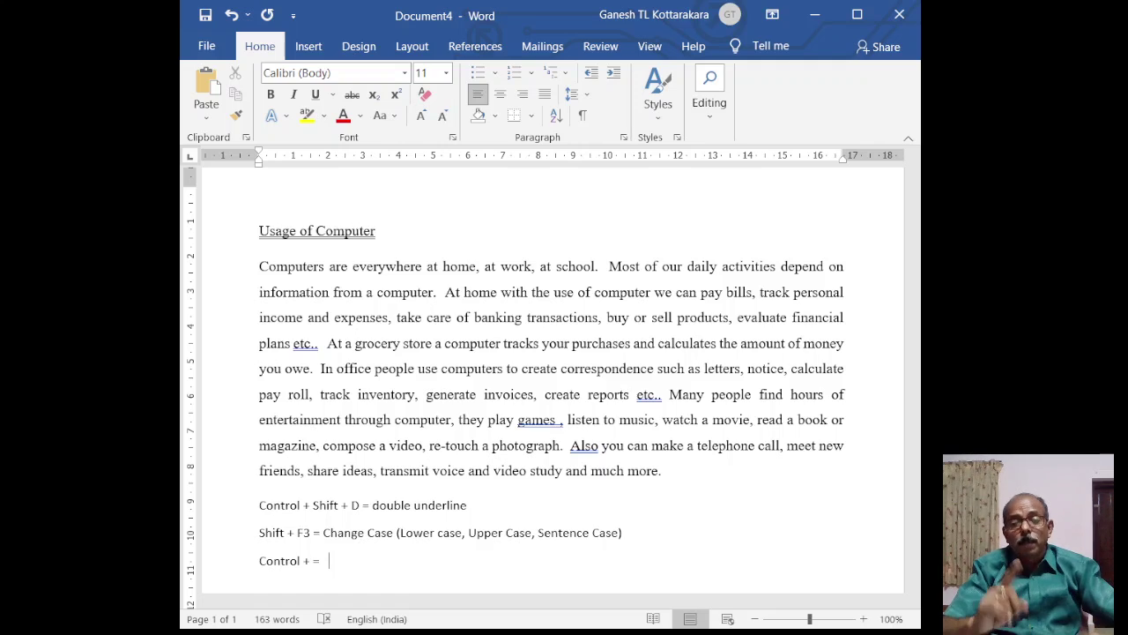
{"action": "type", "text": "Su"}
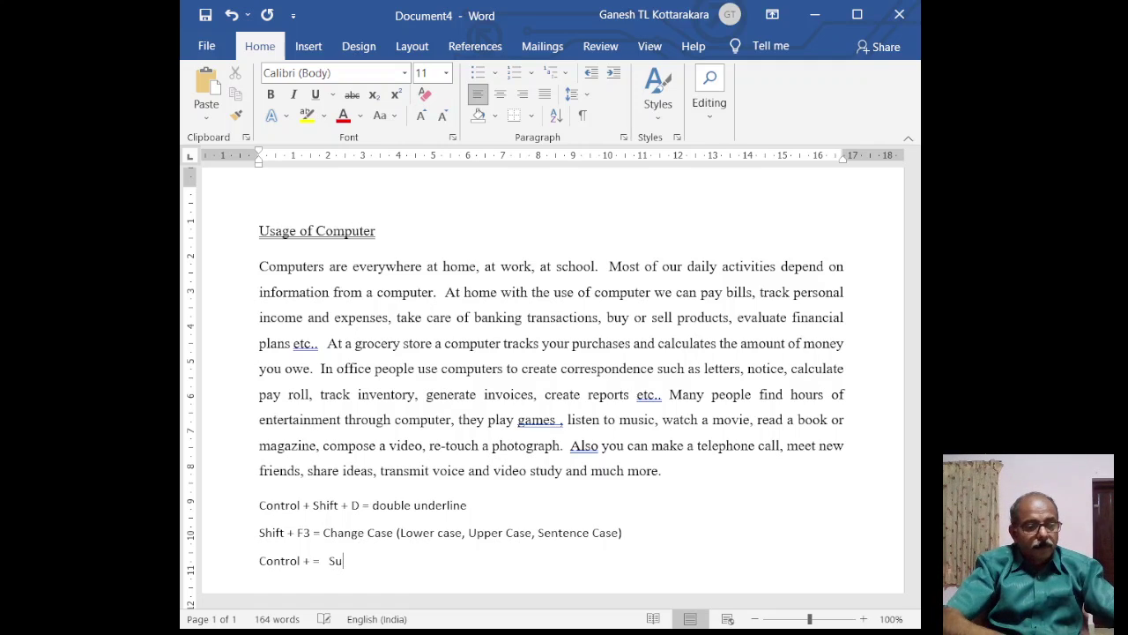
{"action": "type", "text": "bscri"}
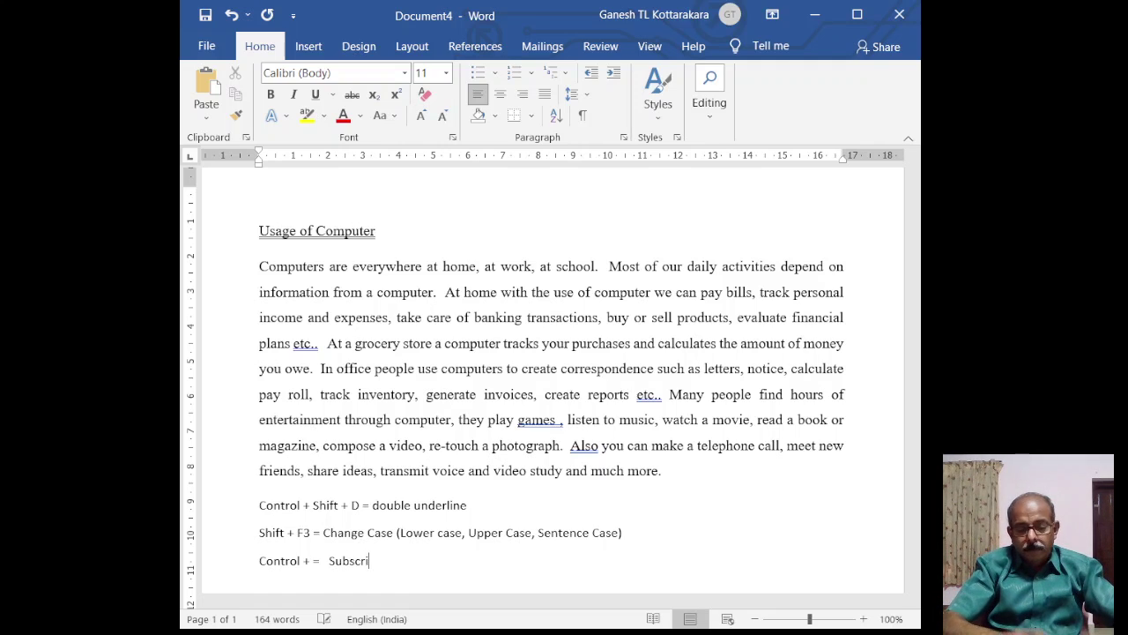
{"action": "type", "text": "pt "}
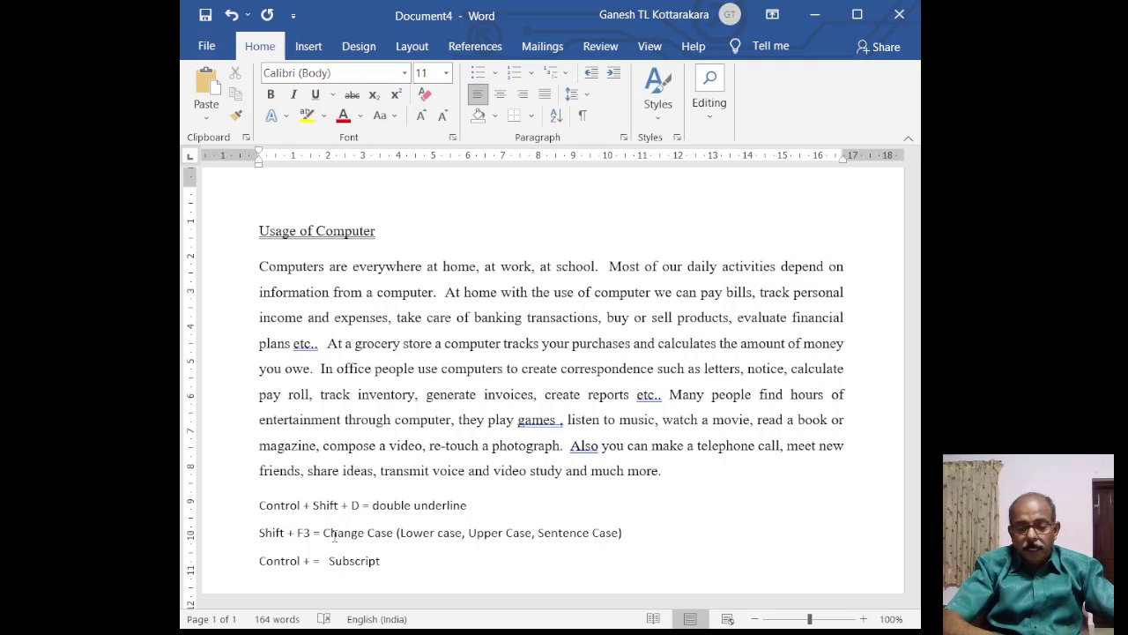
{"action": "type", "text": " H2O"}
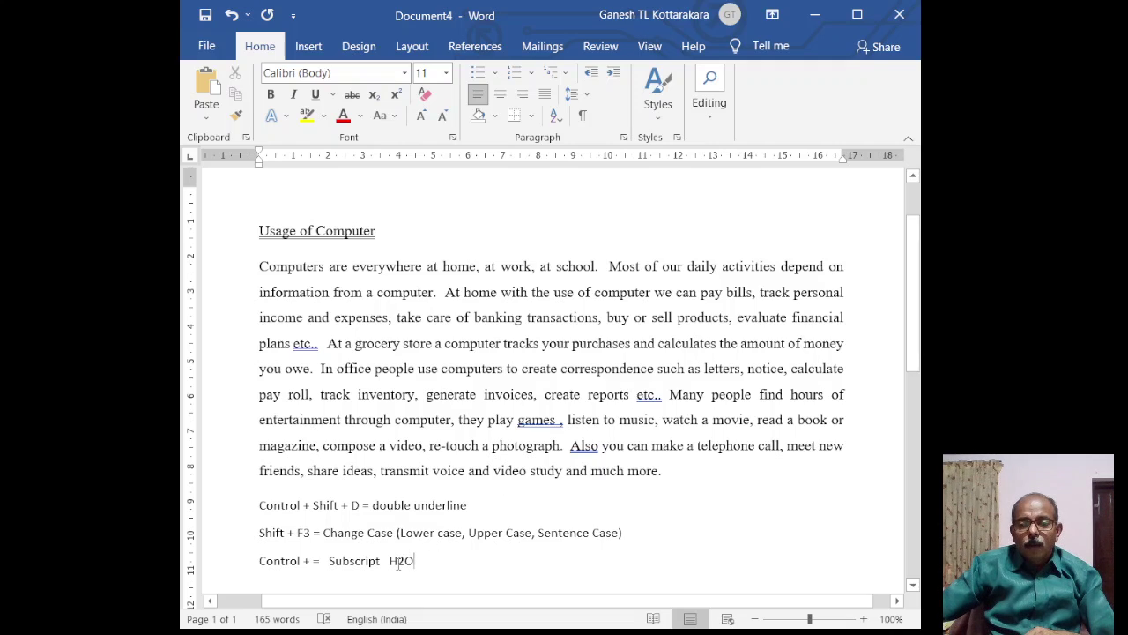
{"action": "left_click_drag", "start_coordinate": [396, 561], "coordinate": [405, 561]}
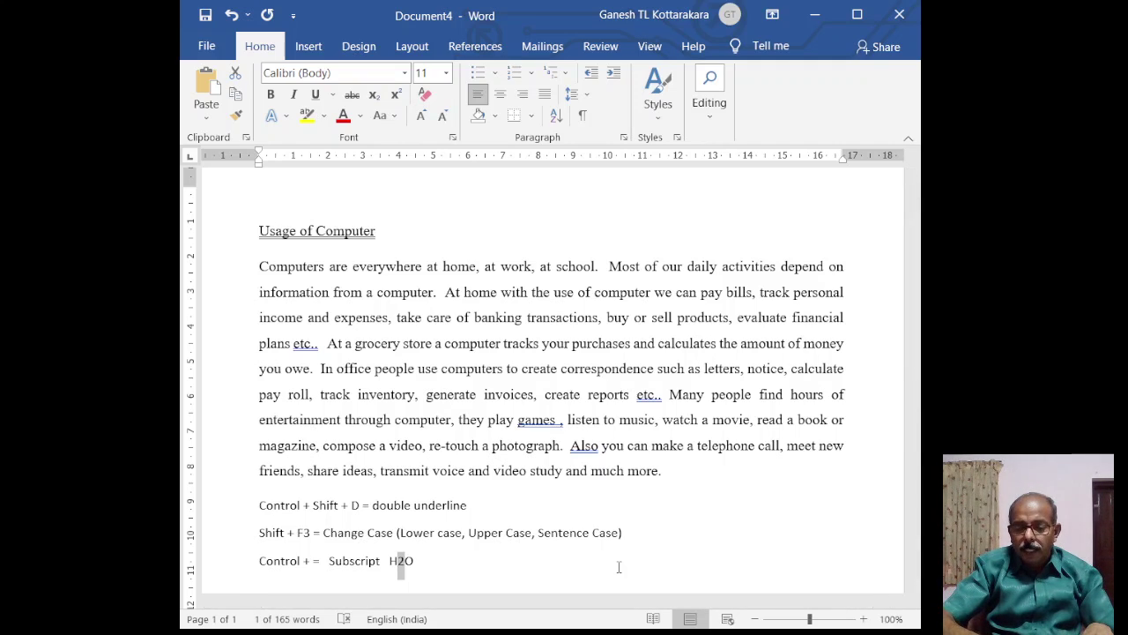
{"action": "key", "text": "ctrl+equal"}
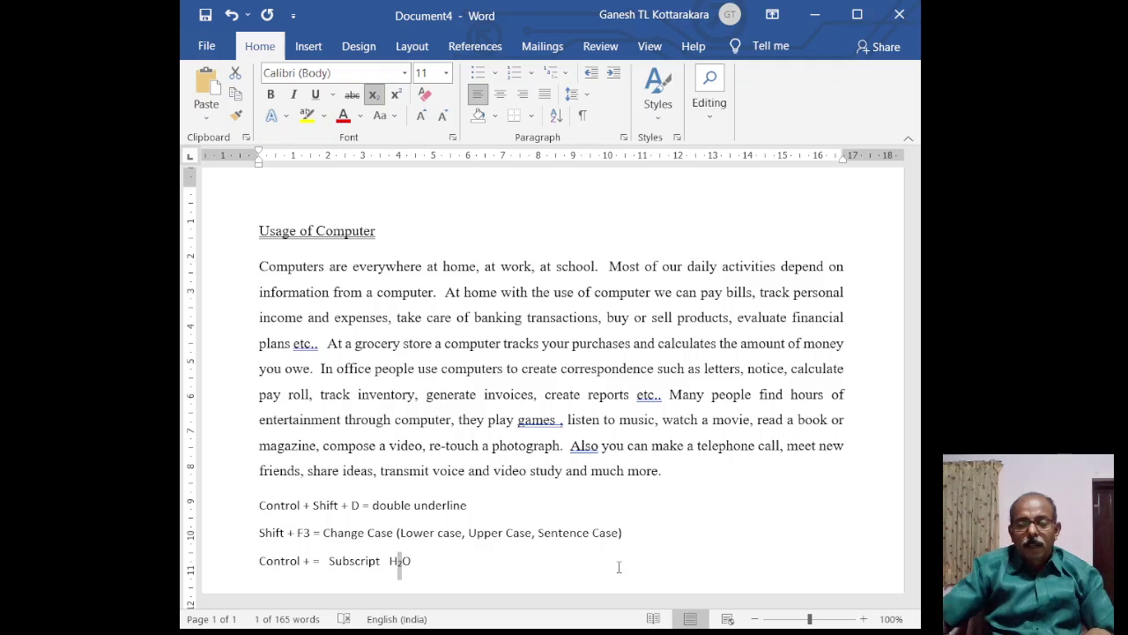
{"action": "left_click", "coordinate": [466, 555]}
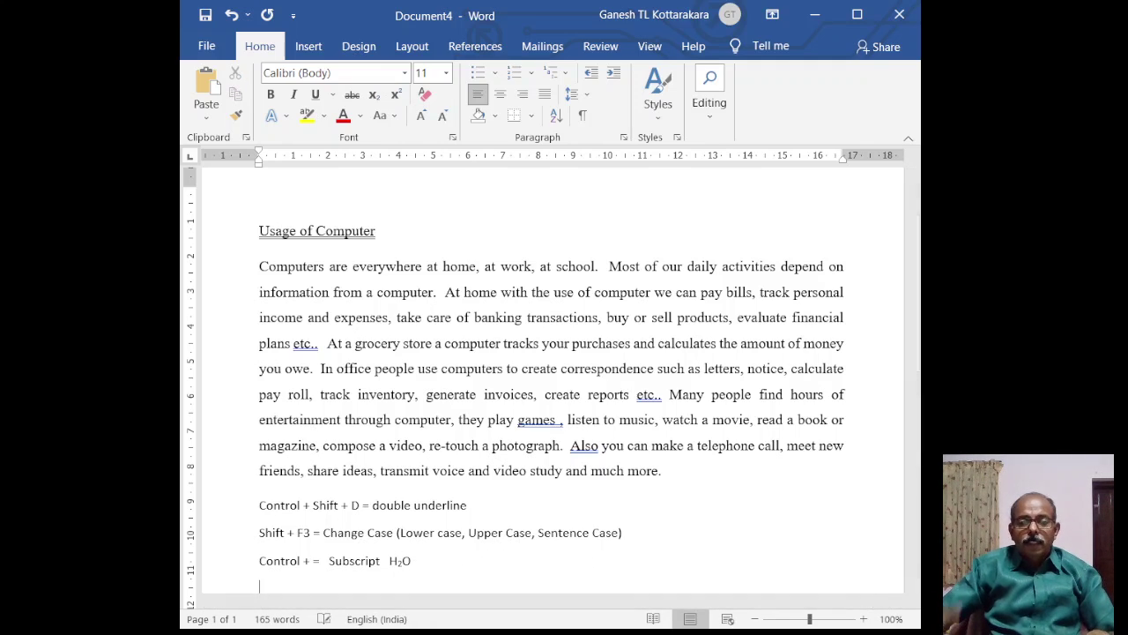
Step: Add a new note line reading 'Control + Shift + + Superscript 105'
{"action": "key", "text": "Return"}
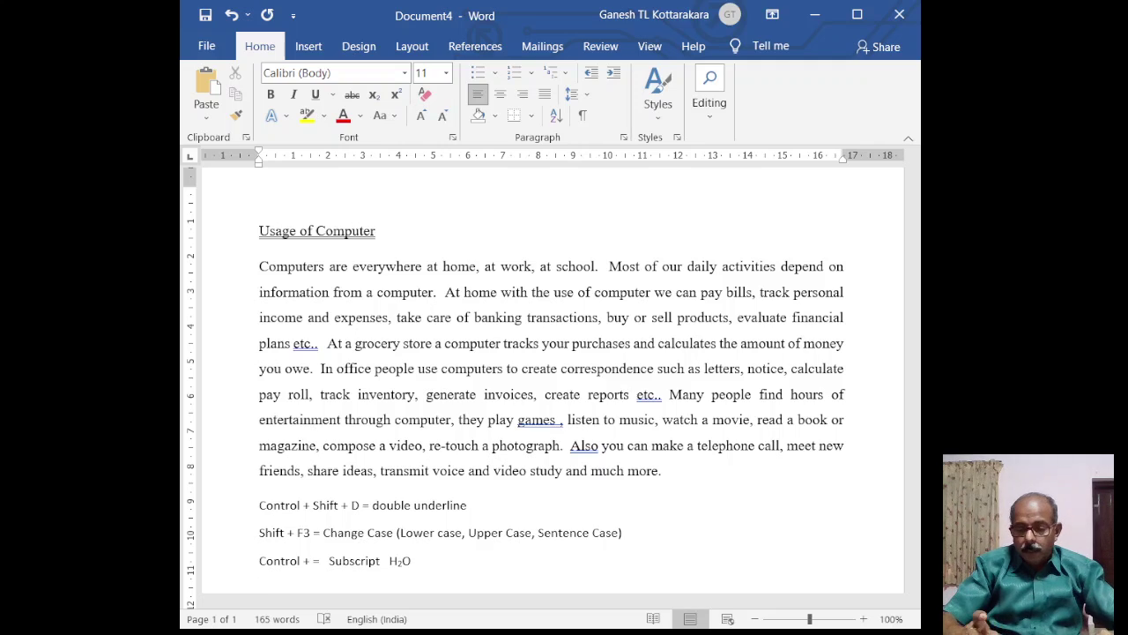
{"action": "type", "text": "cONTRO"}
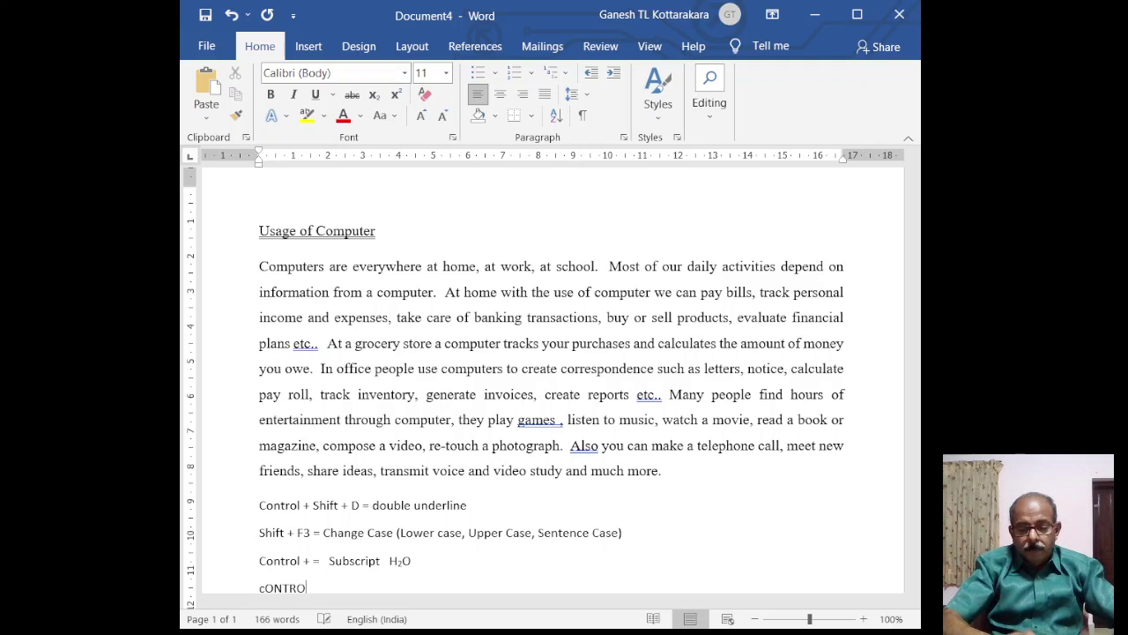
{"action": "type", "text": "L + "}
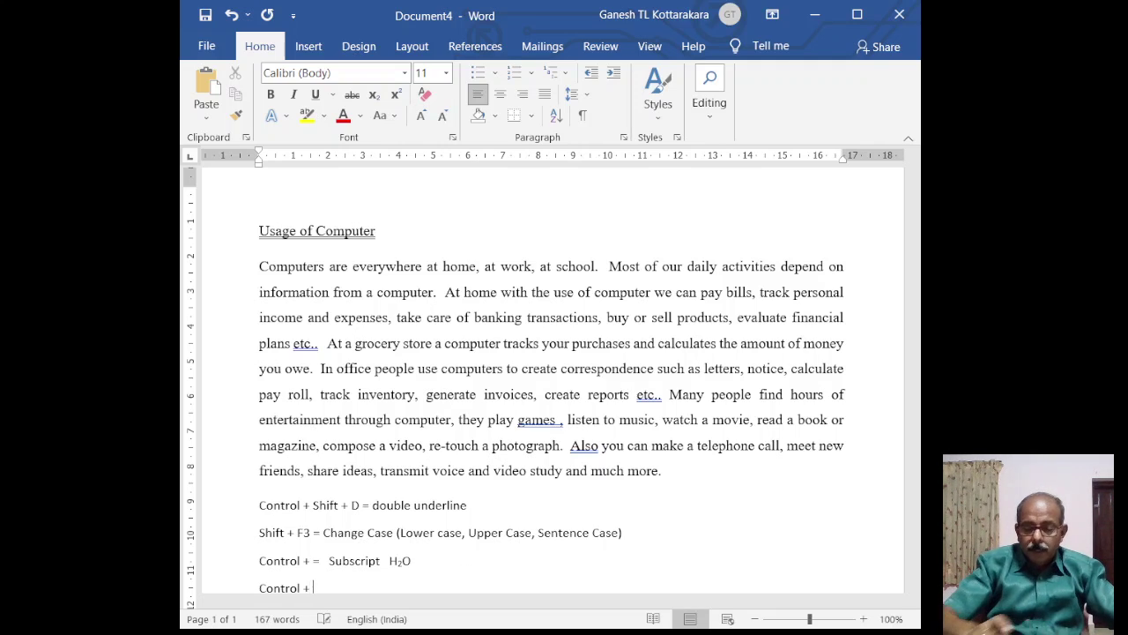
{"action": "type", "text": "Shift"}
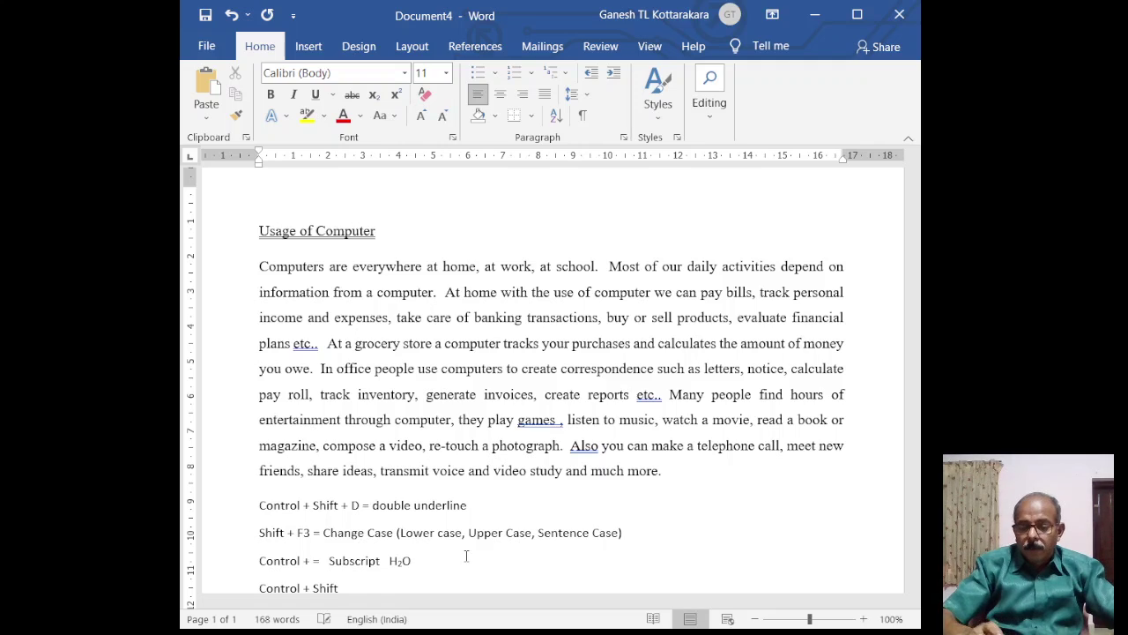
{"action": "type", "text": " +"}
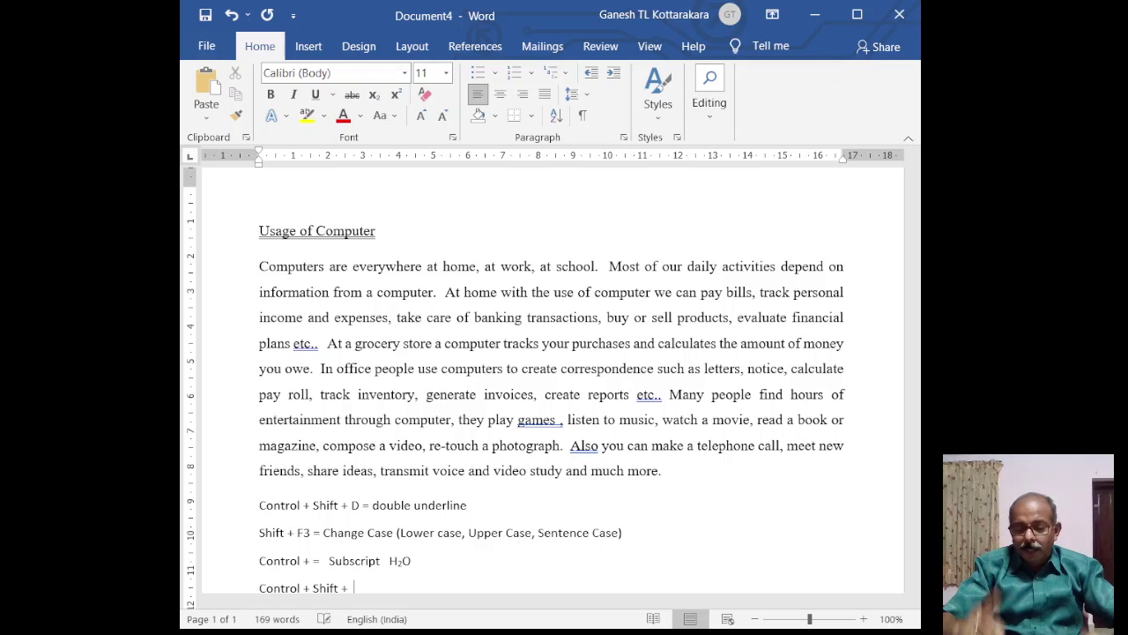
{"action": "key", "text": "Return"}
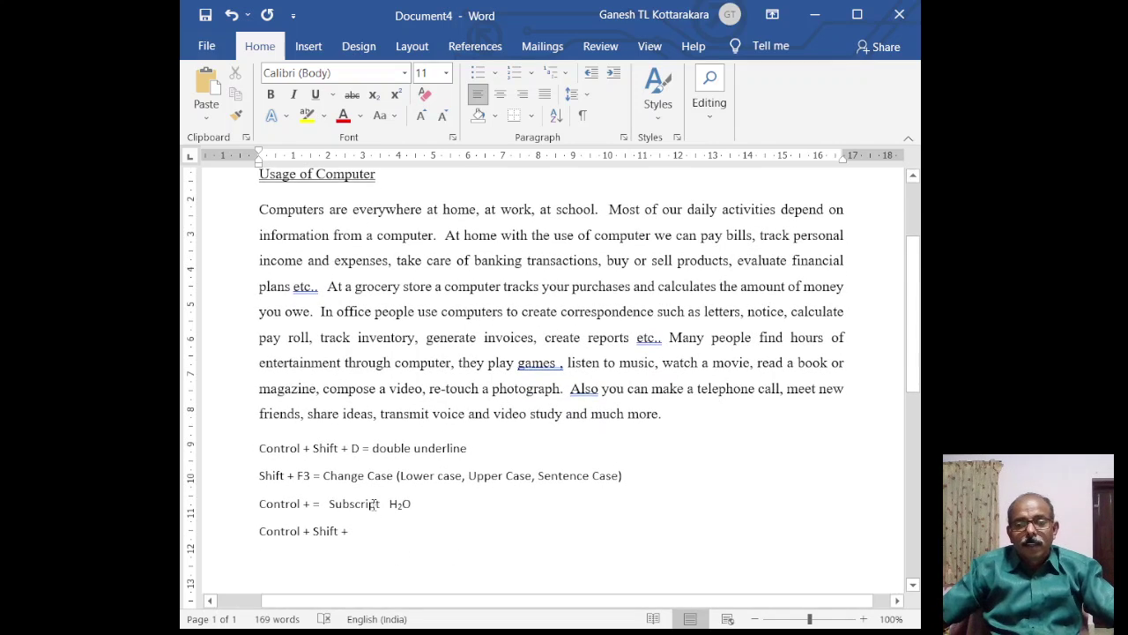
{"action": "left_click", "coordinate": [356, 527]}
{"action": "type", "text": "+"}
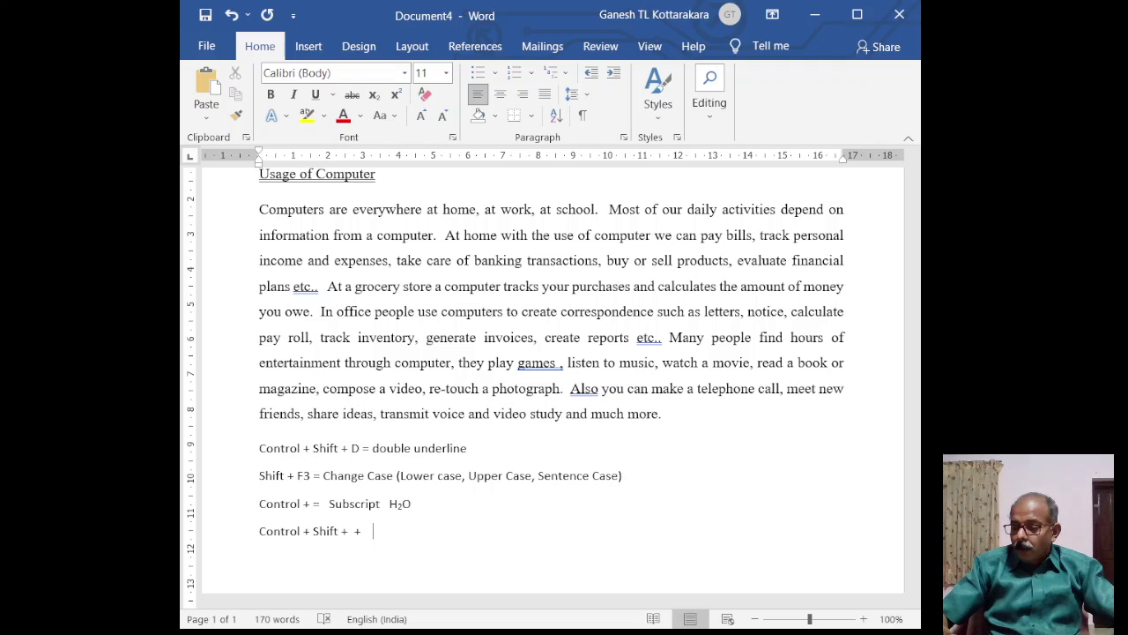
{"action": "type", "text": "   105"}
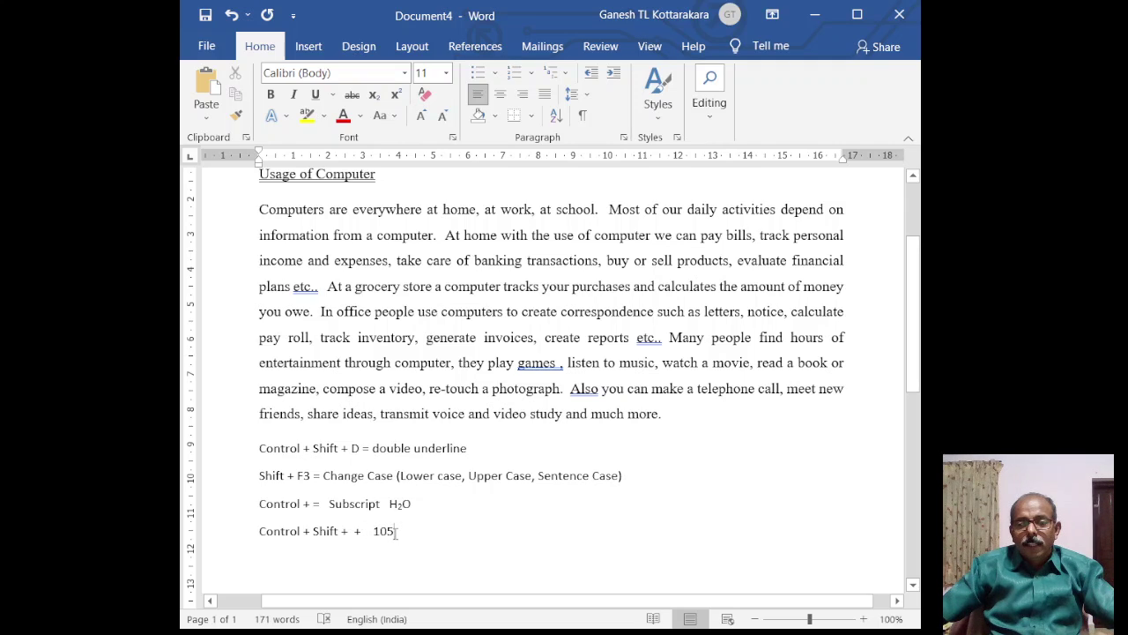
{"action": "key", "text": "BackSpace"}
{"action": "key", "text": "BackSpace"}
{"action": "key", "text": "BackSpace"}
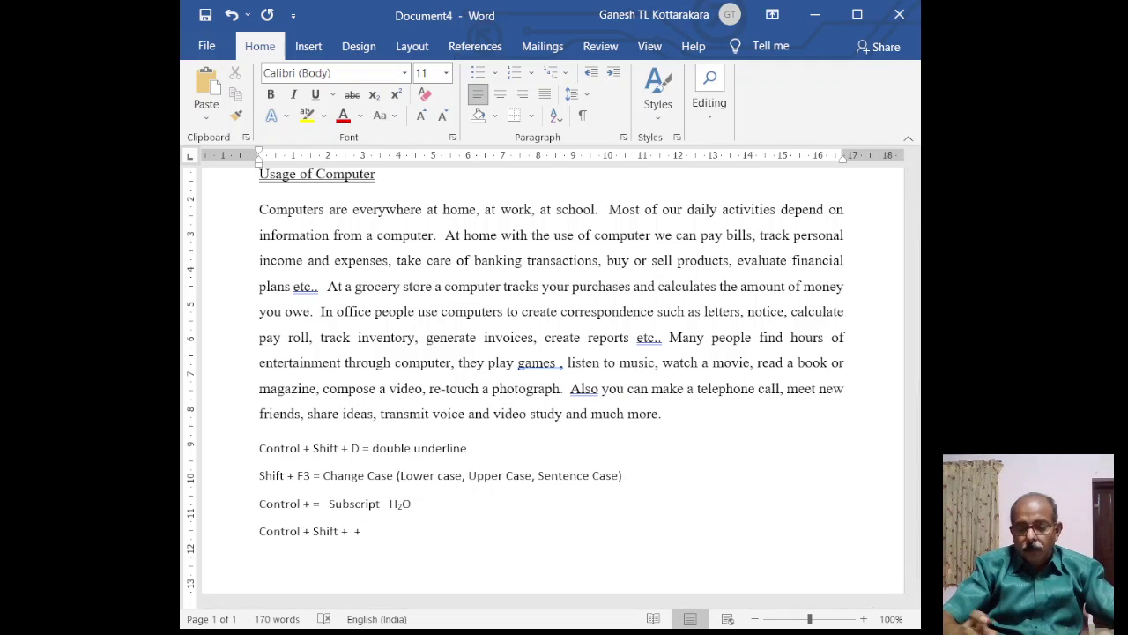
{"action": "type", "text": "Supersc"}
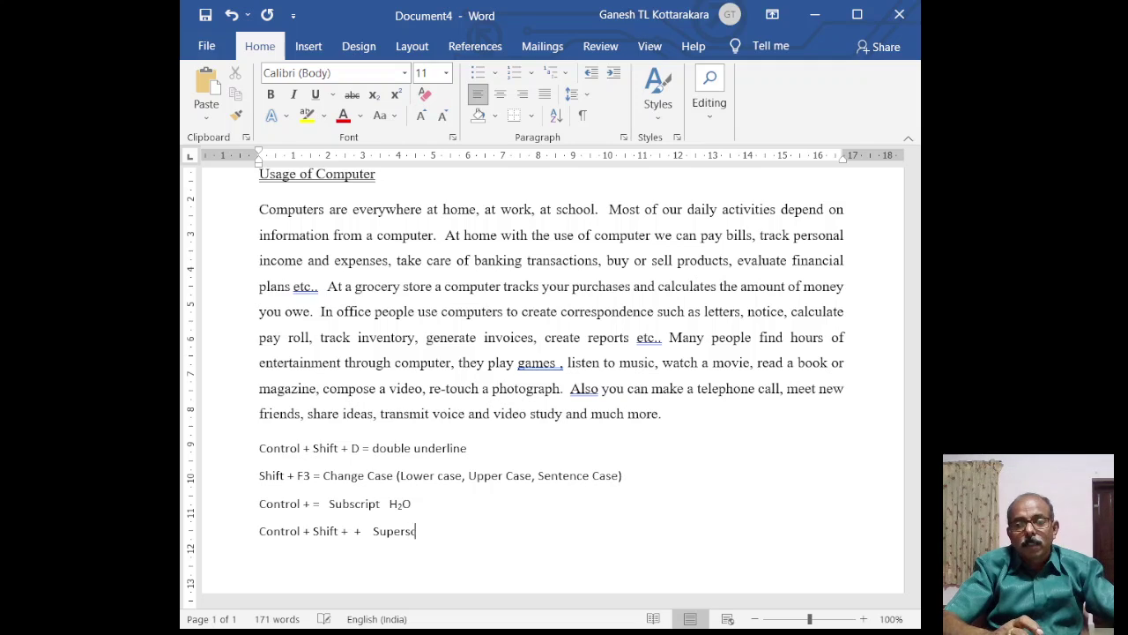
{"action": "type", "text": "ript  "}
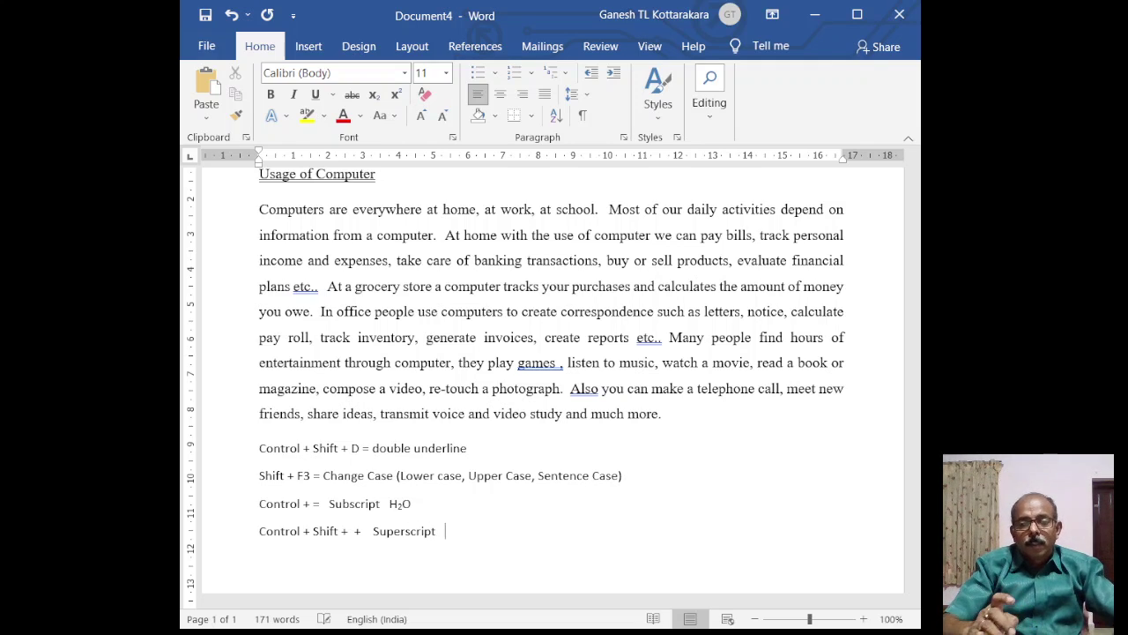
{"action": "type", "text": "105"}
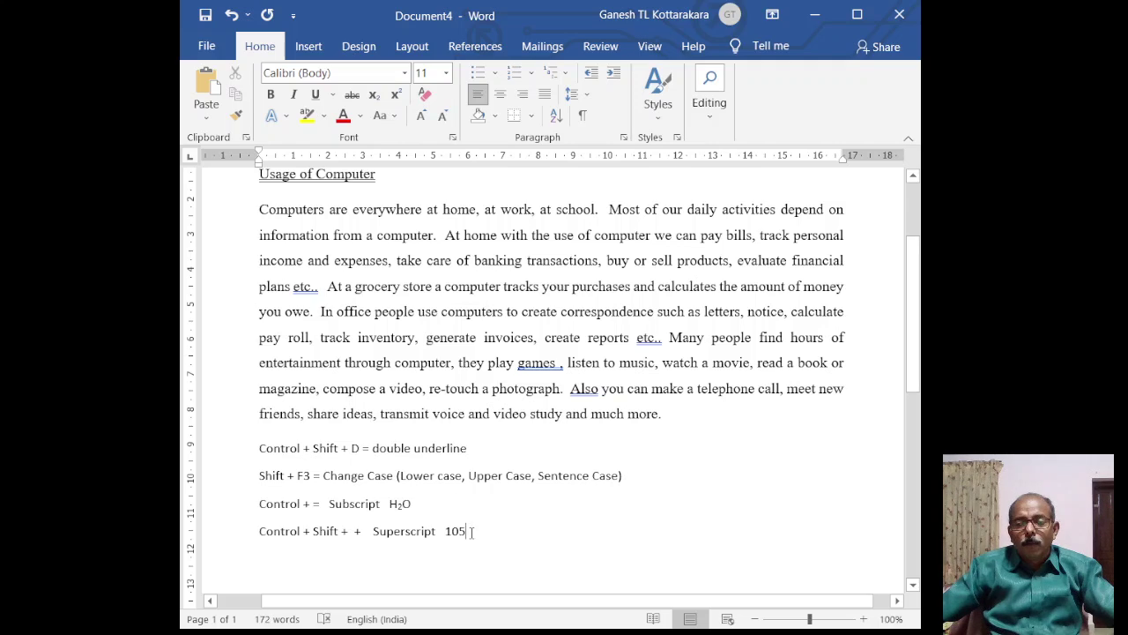
Step: Make the 5 in 105 superscript so the example reads 10⁵
{"action": "left_click_drag", "start_coordinate": [458, 529], "coordinate": [467, 528]}
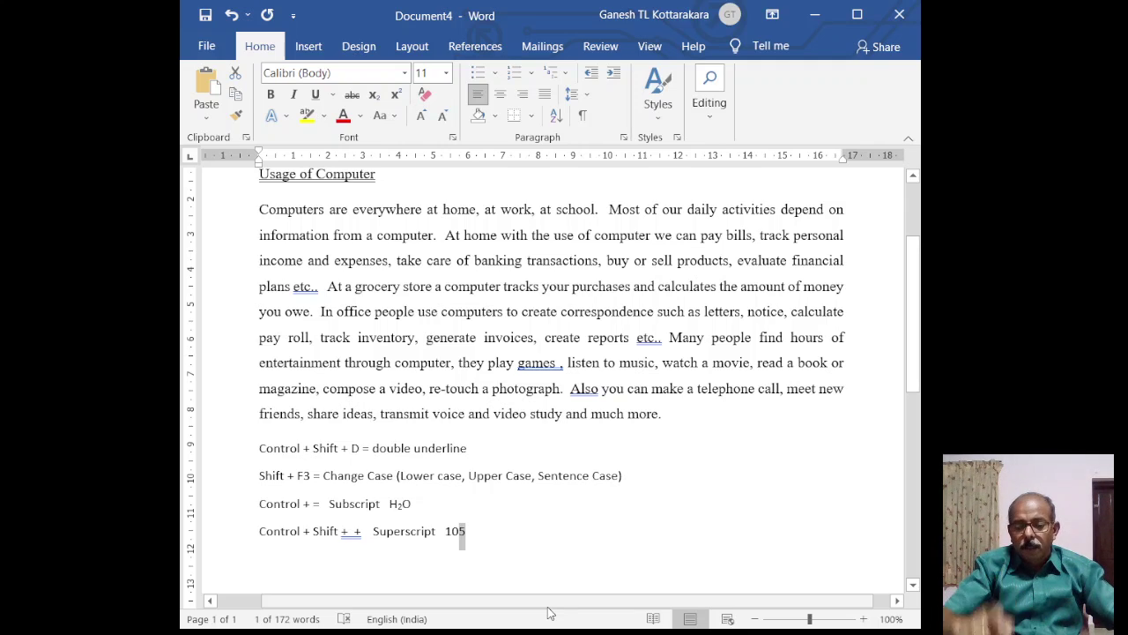
{"action": "key", "text": "ctrl+shift+plus"}
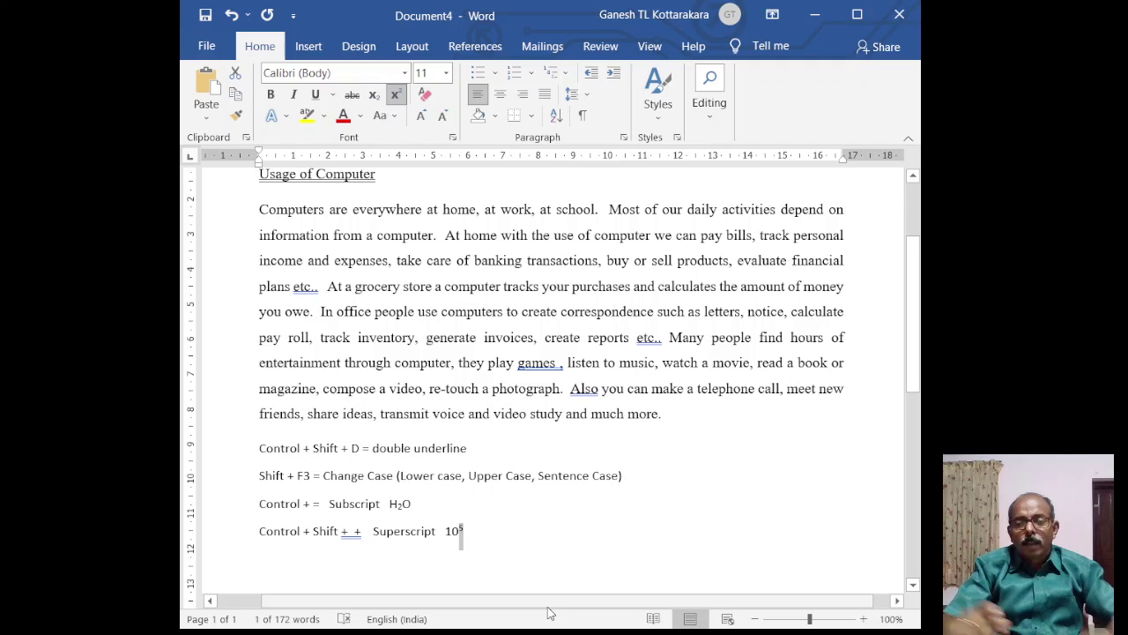
{"action": "left_click", "coordinate": [506, 534]}
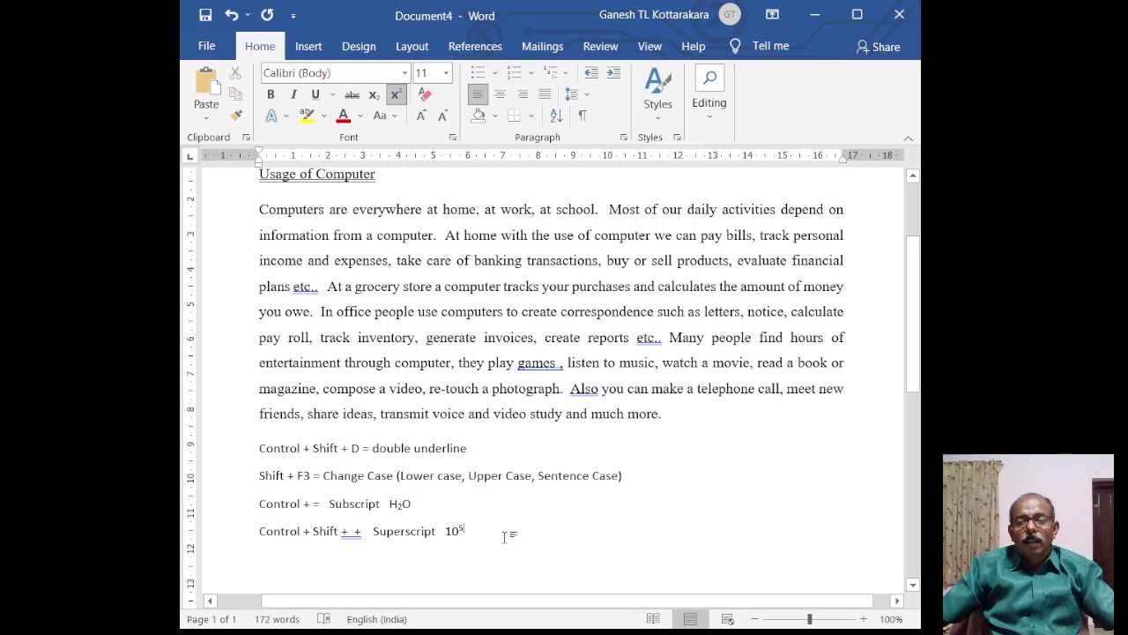
{"action": "left_click", "coordinate": [300, 550]}
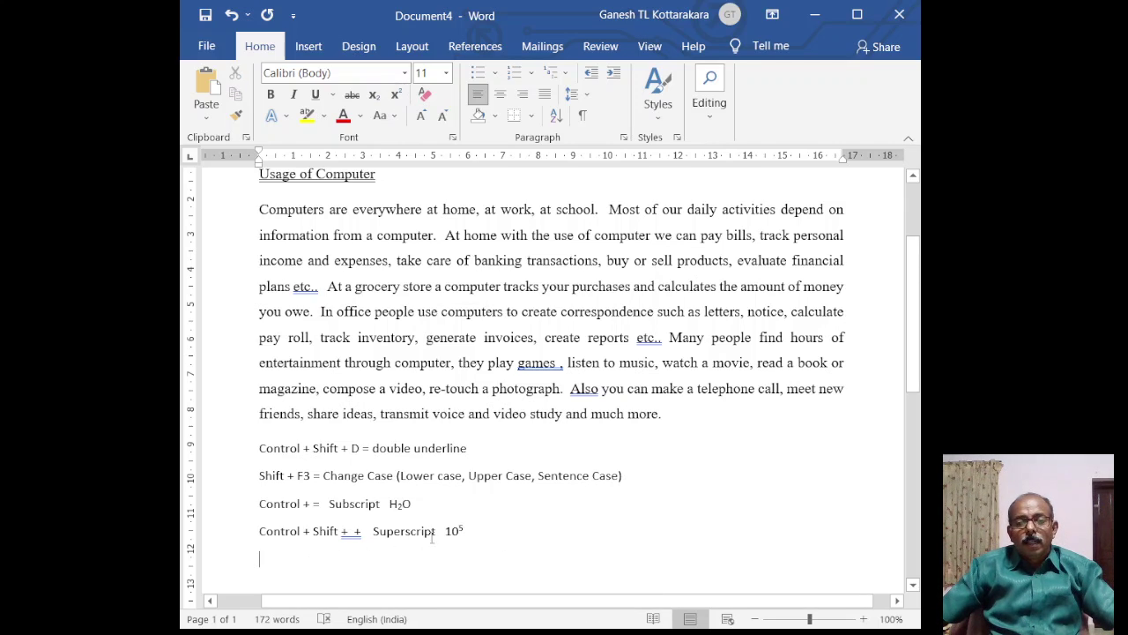
{"action": "left_click", "coordinate": [467, 529]}
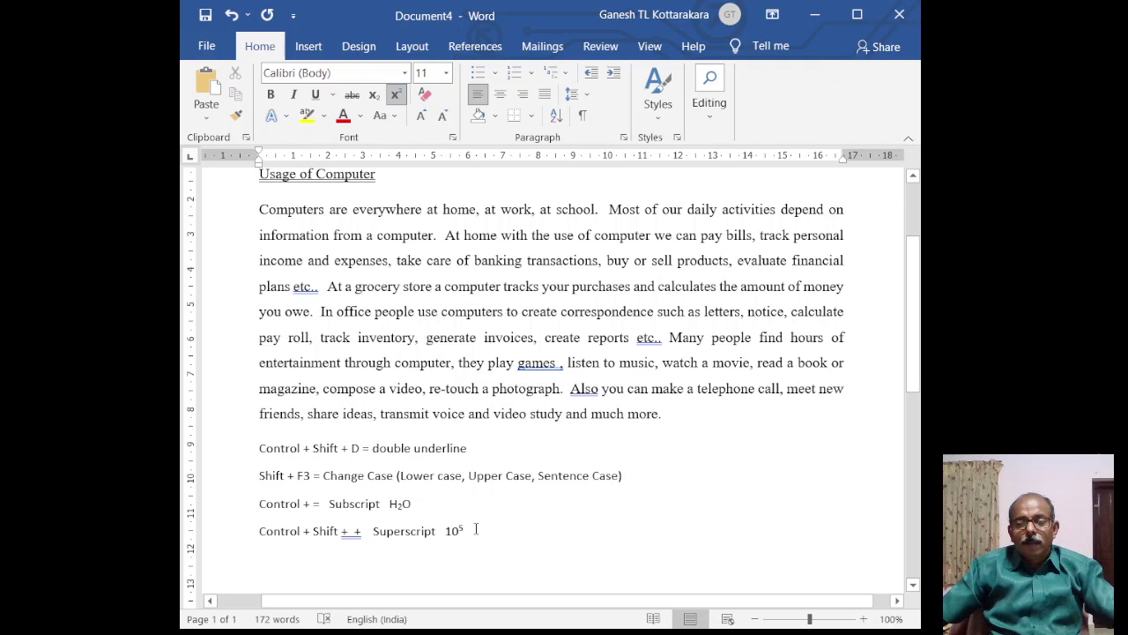
Step: Remove test letters, switch superscript off, and start a new line below the note
{"action": "type", "text": "dffasfsfd"}
{"action": "key", "text": "BackSpace"}
{"action": "key", "text": "BackSpace"}
{"action": "key", "text": "BackSpace"}
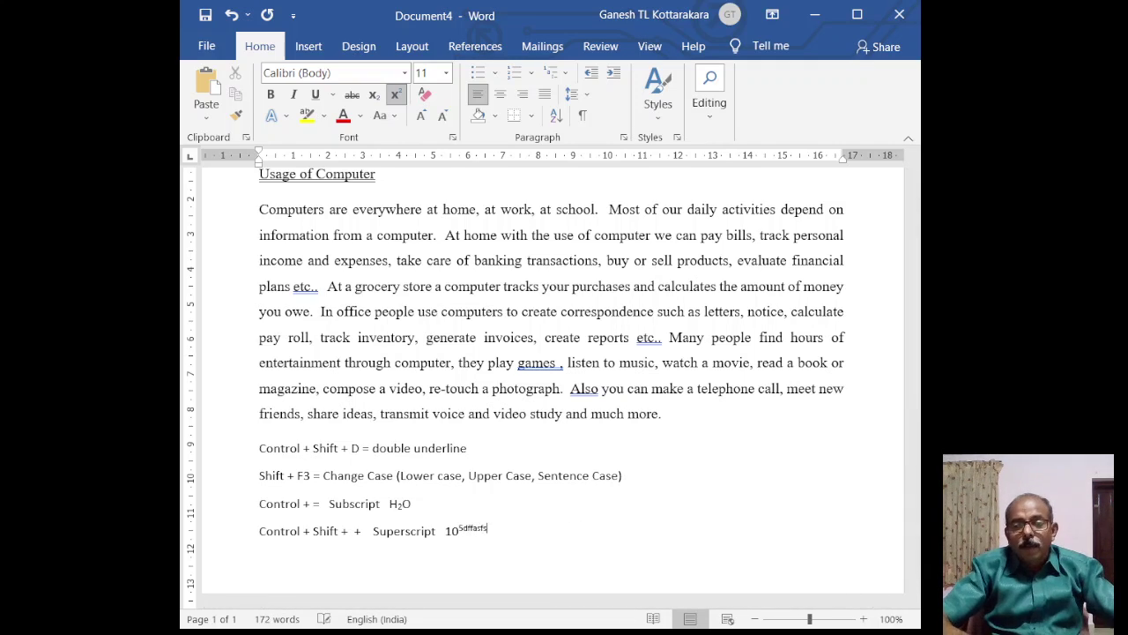
{"action": "key", "text": "BackSpace"}
{"action": "key", "text": "BackSpace"}
{"action": "key", "text": "BackSpace"}
{"action": "key", "text": "BackSpace"}
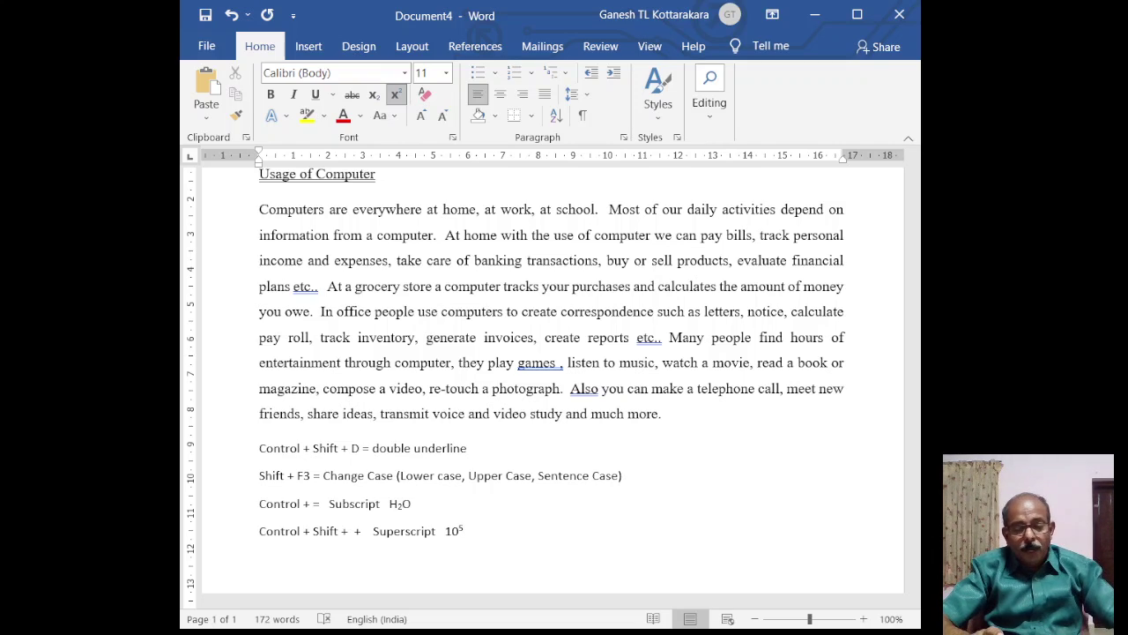
{"action": "key", "text": "ctrl+shift+plus"}
{"action": "type", "text": "fgh"}
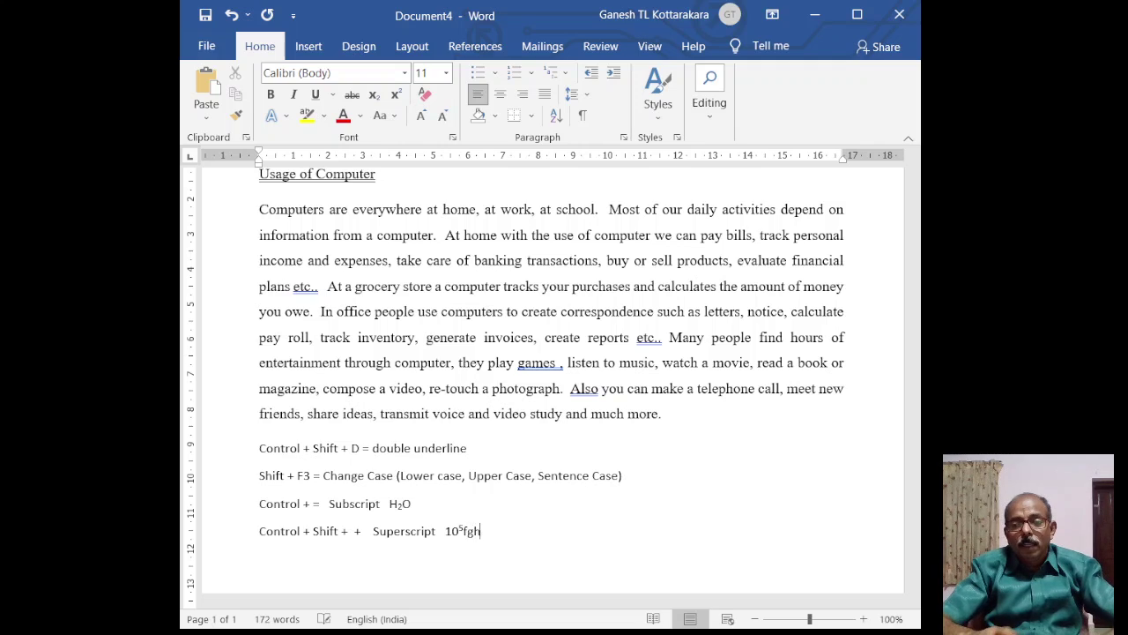
{"action": "key", "text": "BackSpace"}
{"action": "key", "text": "BackSpace"}
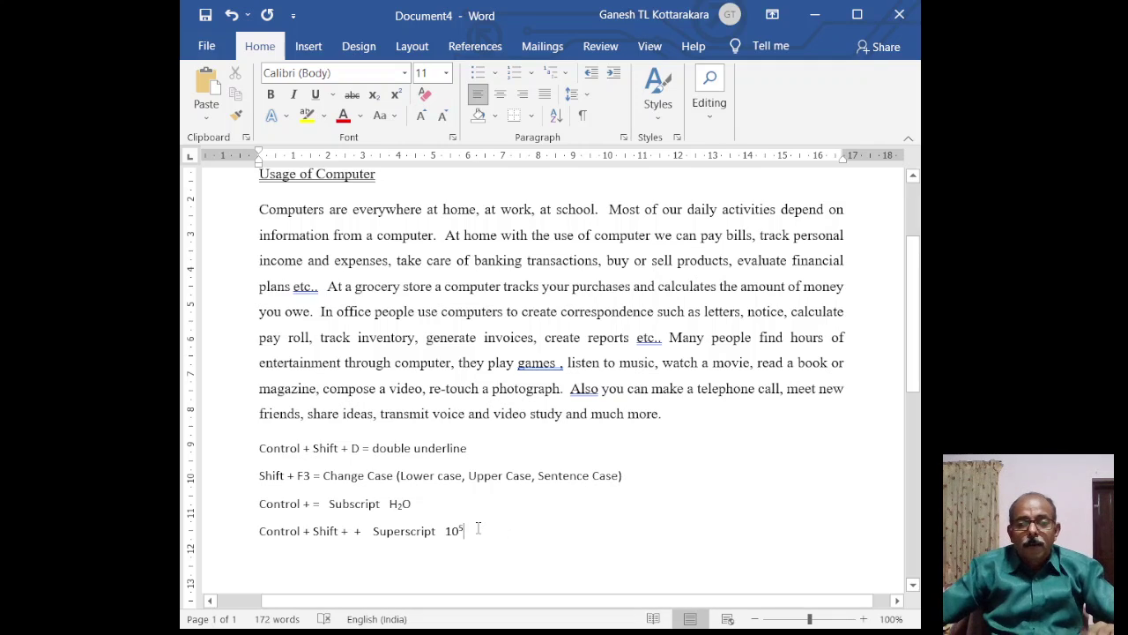
{"action": "key", "text": "Return"}
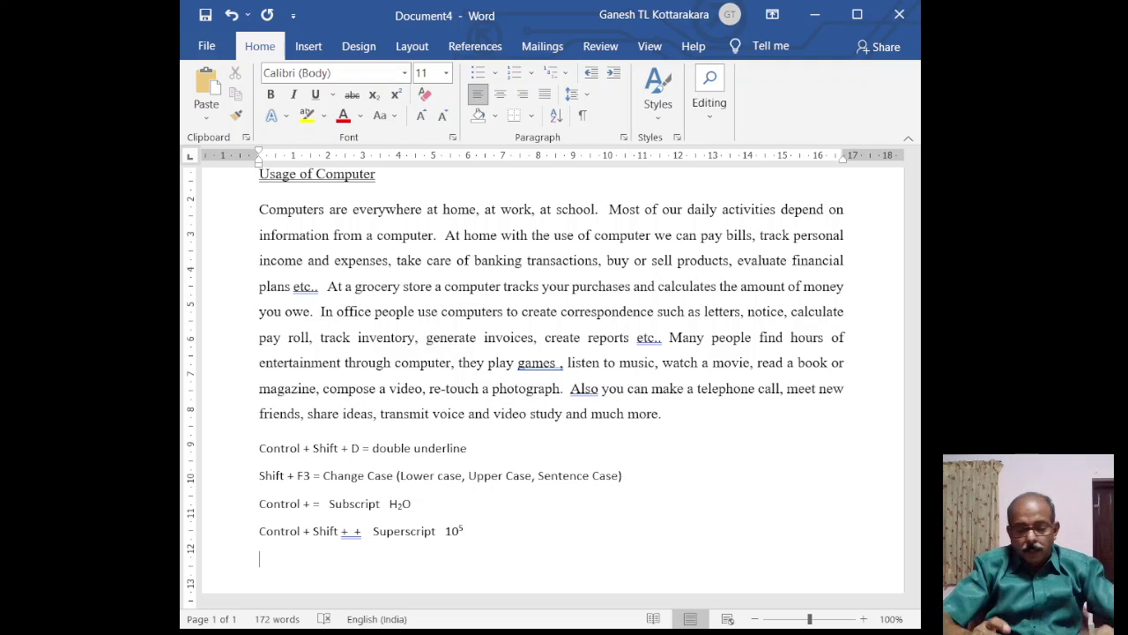
Step: Add notes 'Control + ] = Increase Font Size' and 'Control + [ = Decrease Font Size' on separate lines
{"action": "type", "text": "Contr"}
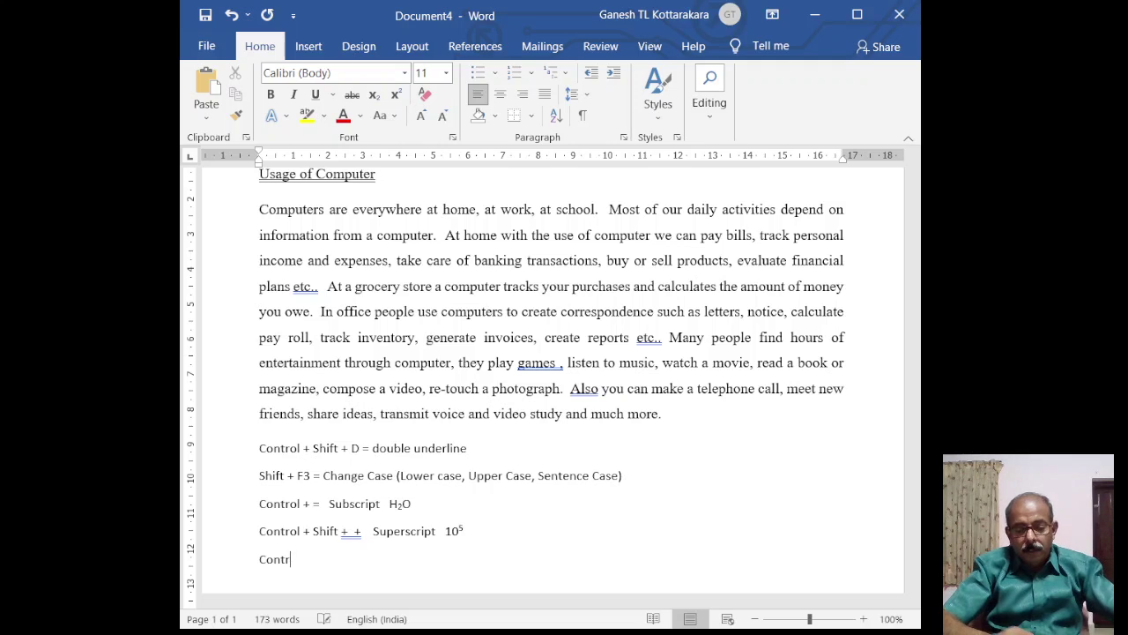
{"action": "type", "text": "ol"}
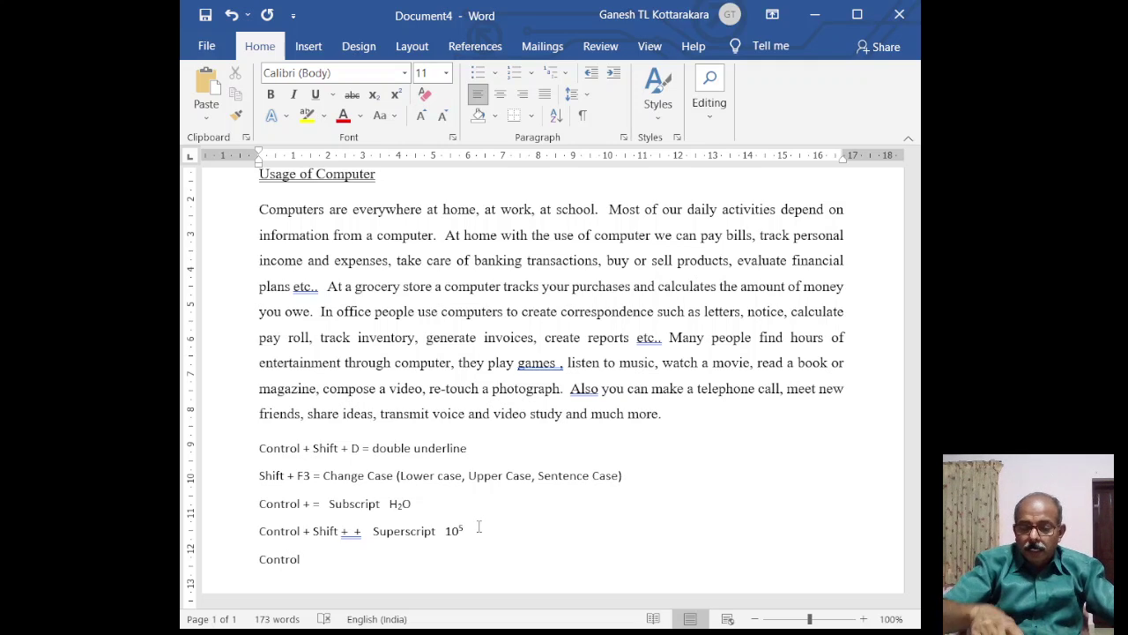
{"action": "type", "text": " +]"}
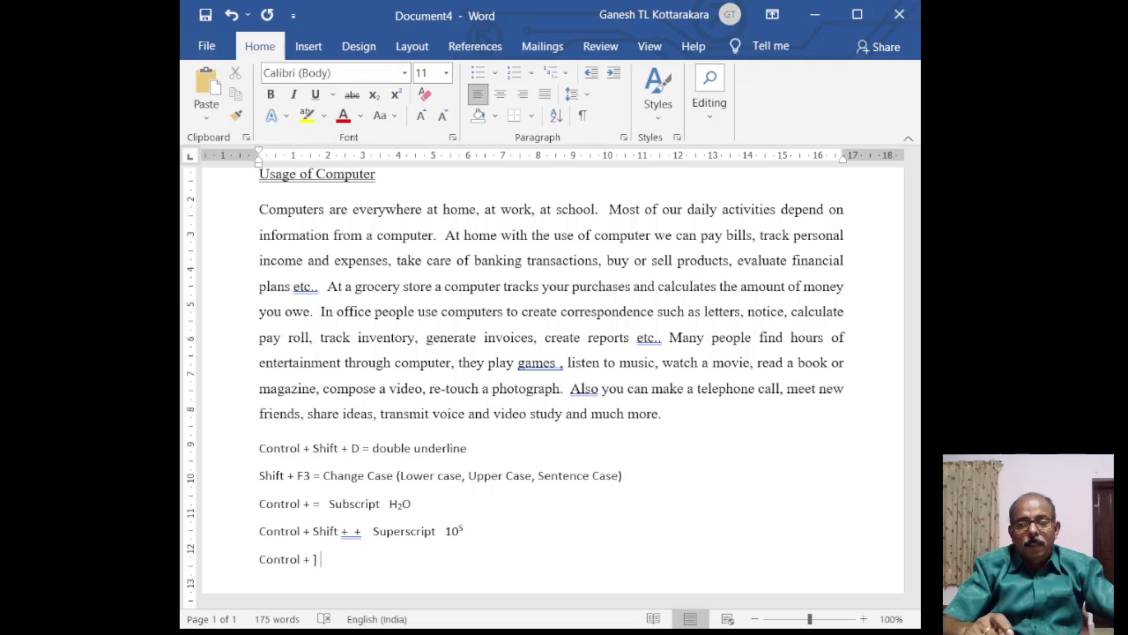
{"action": "type", "text": "  = "}
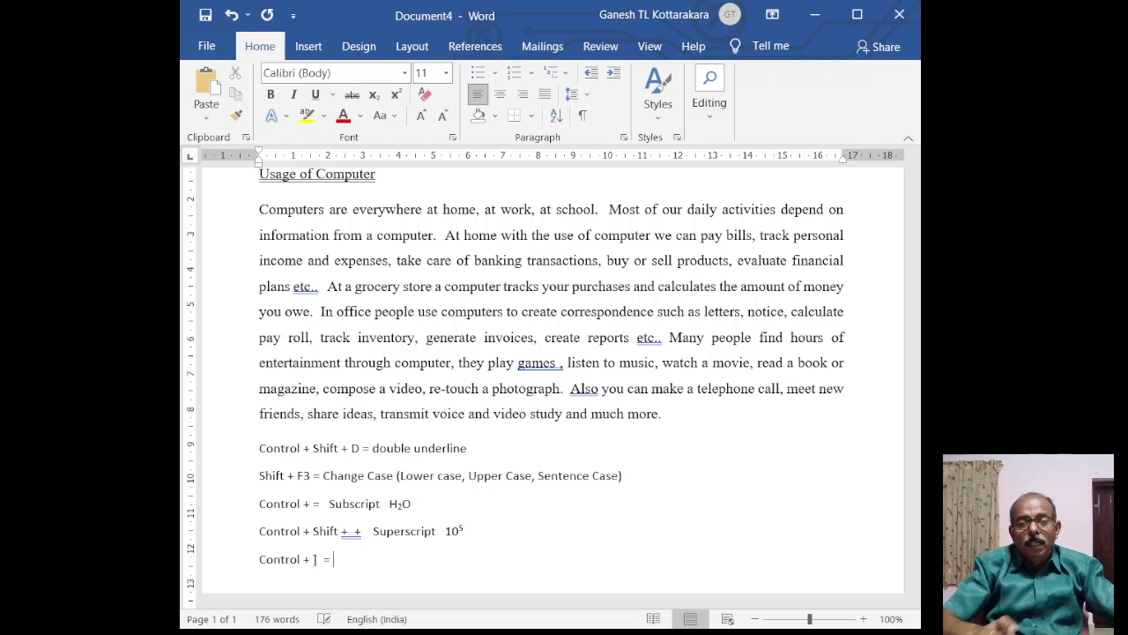
{"action": "type", "text": "Inc"}
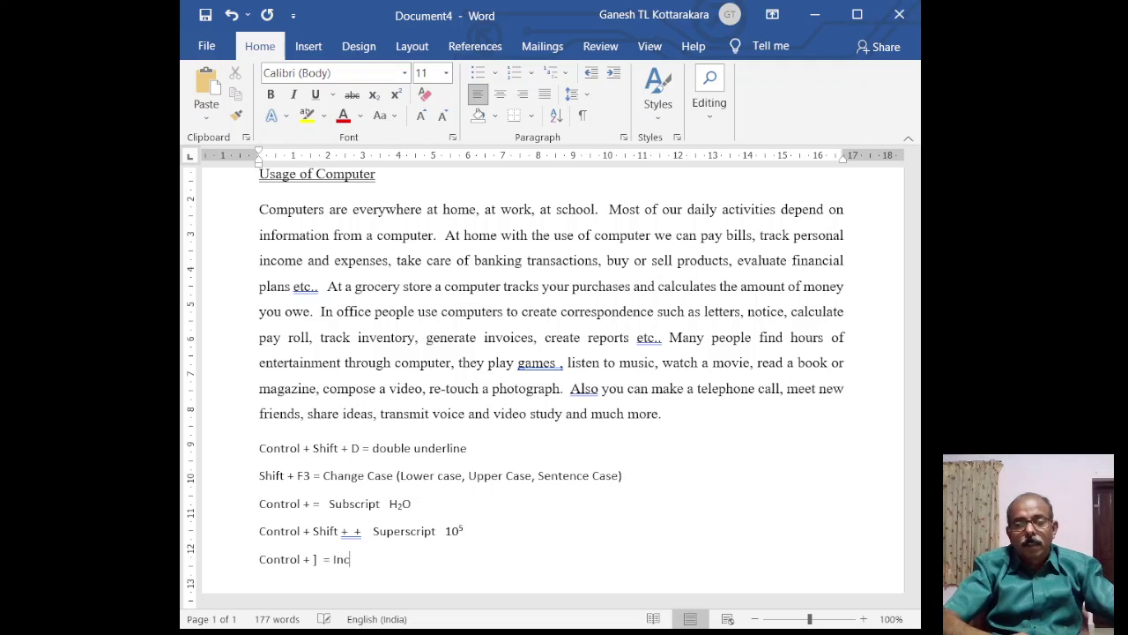
{"action": "type", "text": "rease F"}
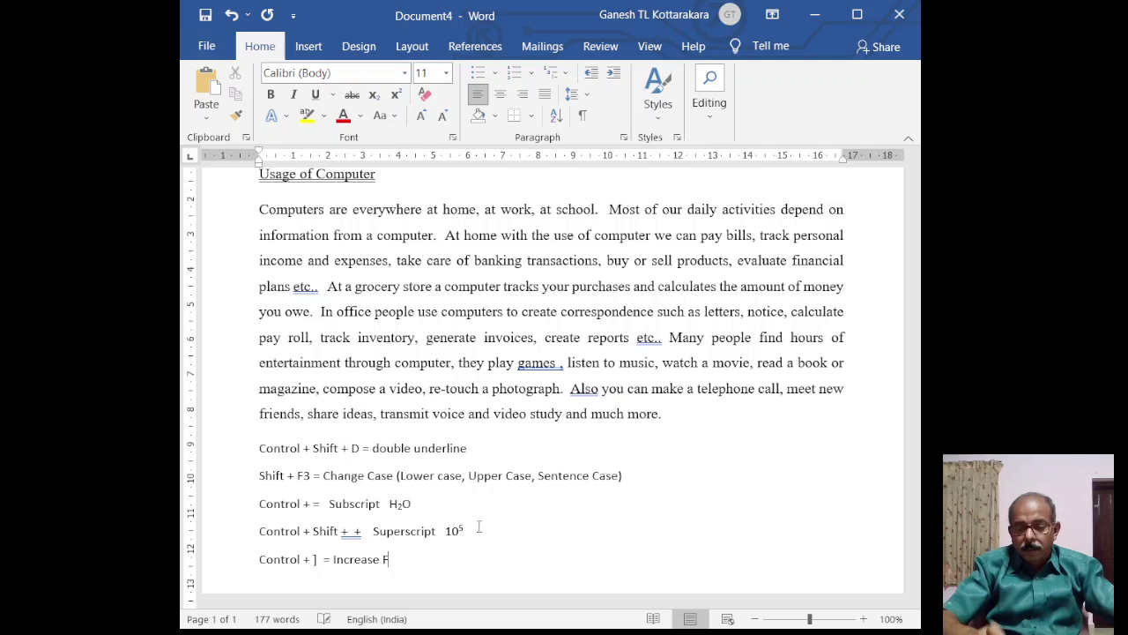
{"action": "type", "text": "ont"}
{"action": "key", "text": "Return"}
{"action": "key", "text": "BackSpace"}
{"action": "type", "text": "s"}
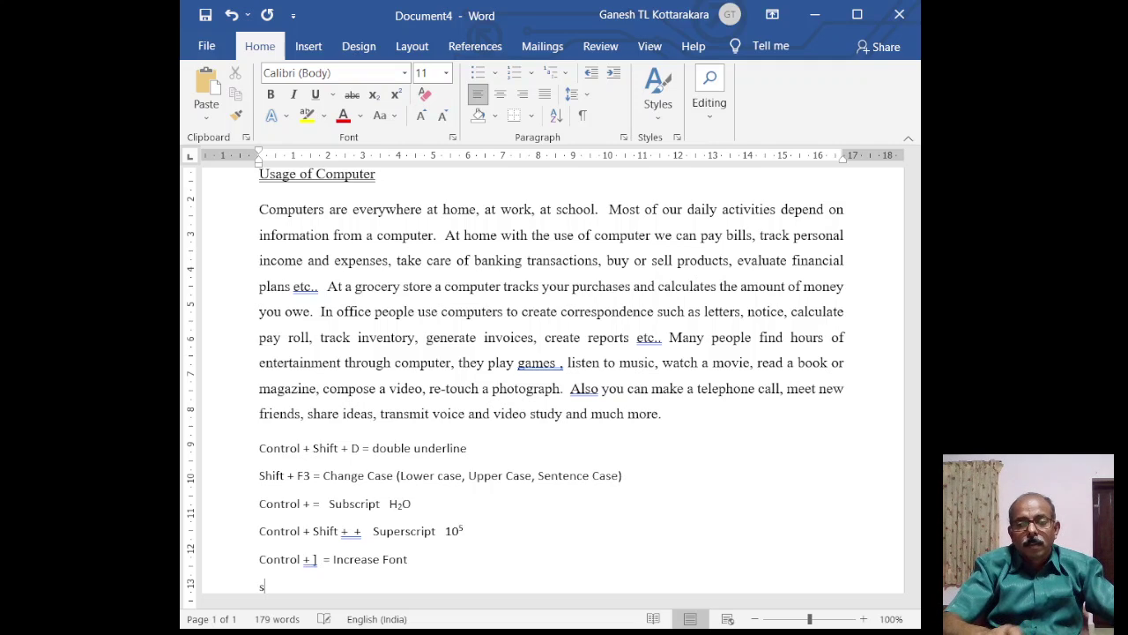
{"action": "key", "text": "BackSpace"}
{"action": "type", "text": "S"}
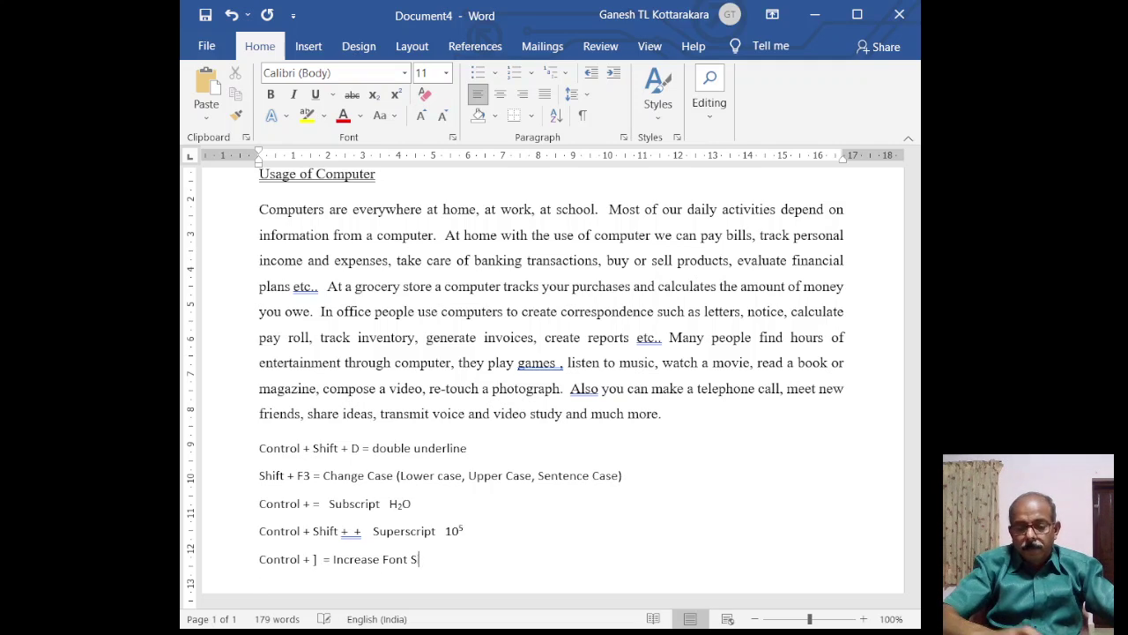
{"action": "type", "text": "ize"}
{"action": "key", "text": "Return"}
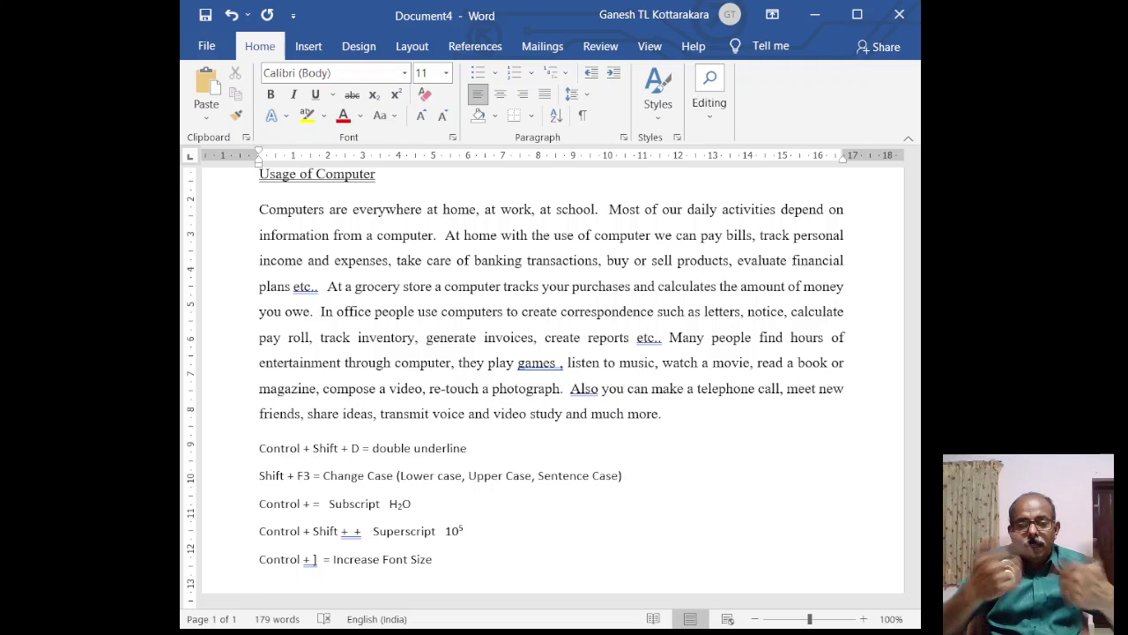
{"action": "type", "text": "Co"}
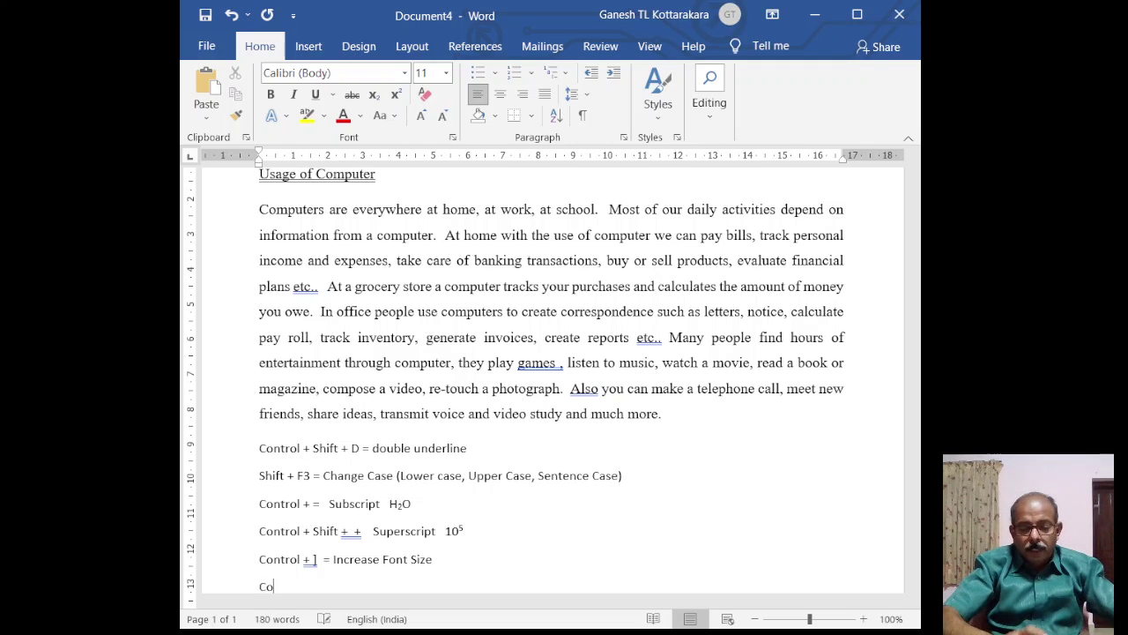
{"action": "type", "text": "ntrol "}
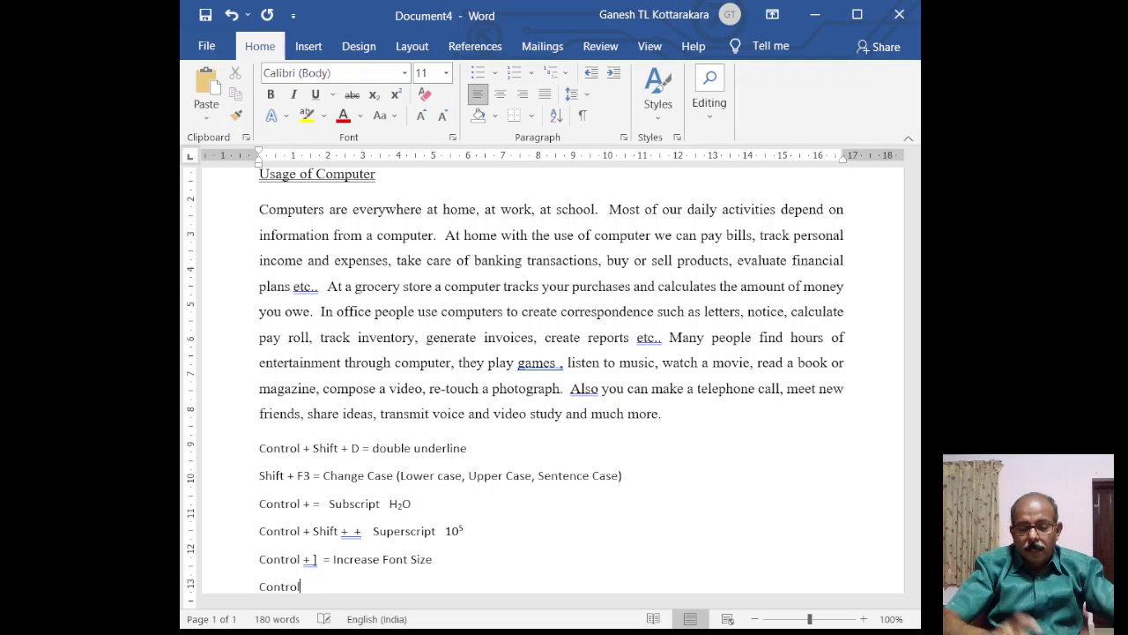
{"action": "type", "text": "+ [  "}
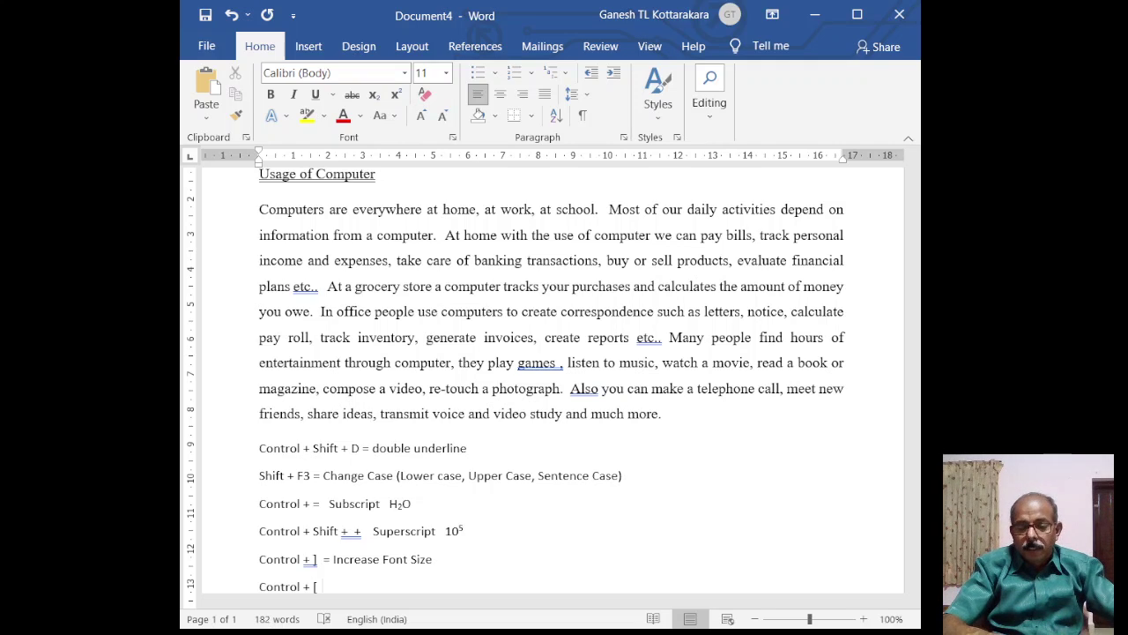
{"action": "type", "text": "= Dec"}
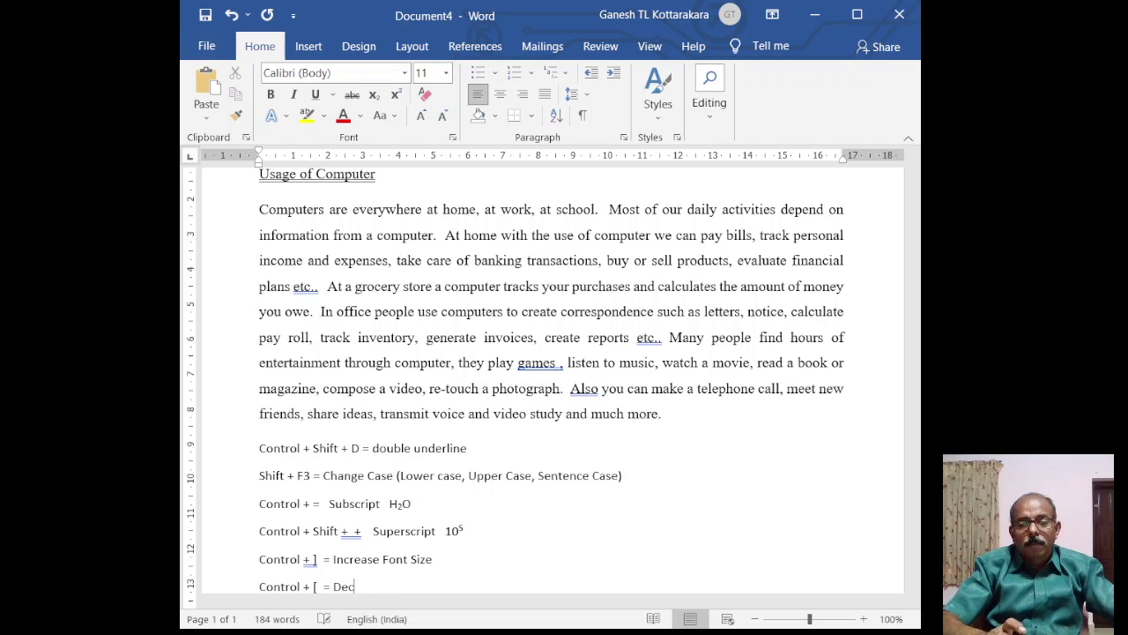
{"action": "type", "text": "rease F"}
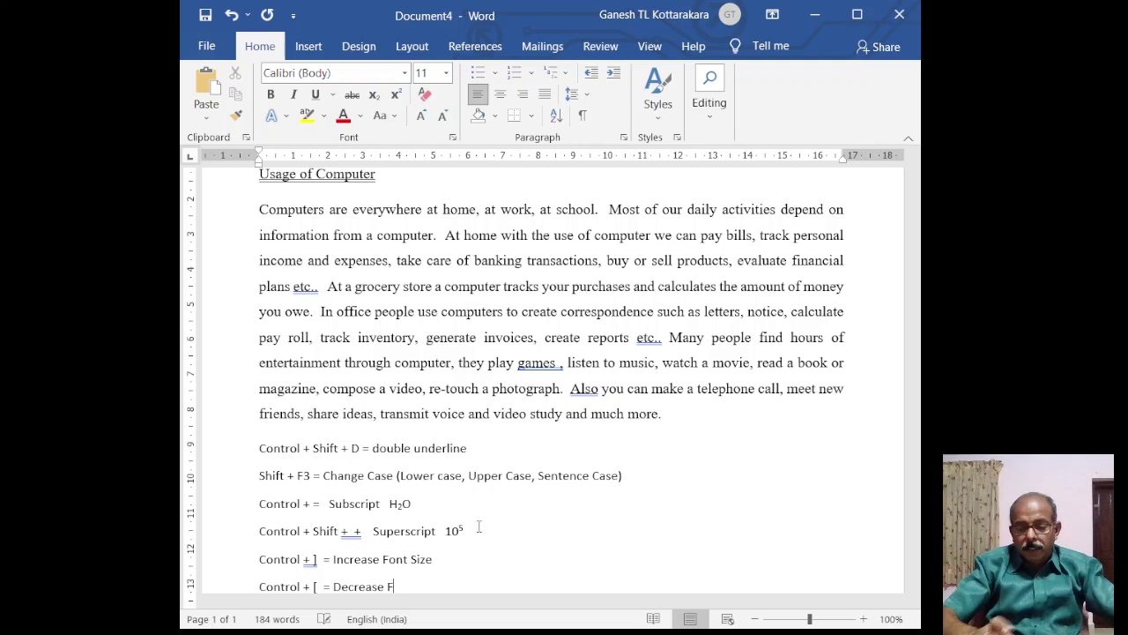
{"action": "type", "text": "ont Siz"}
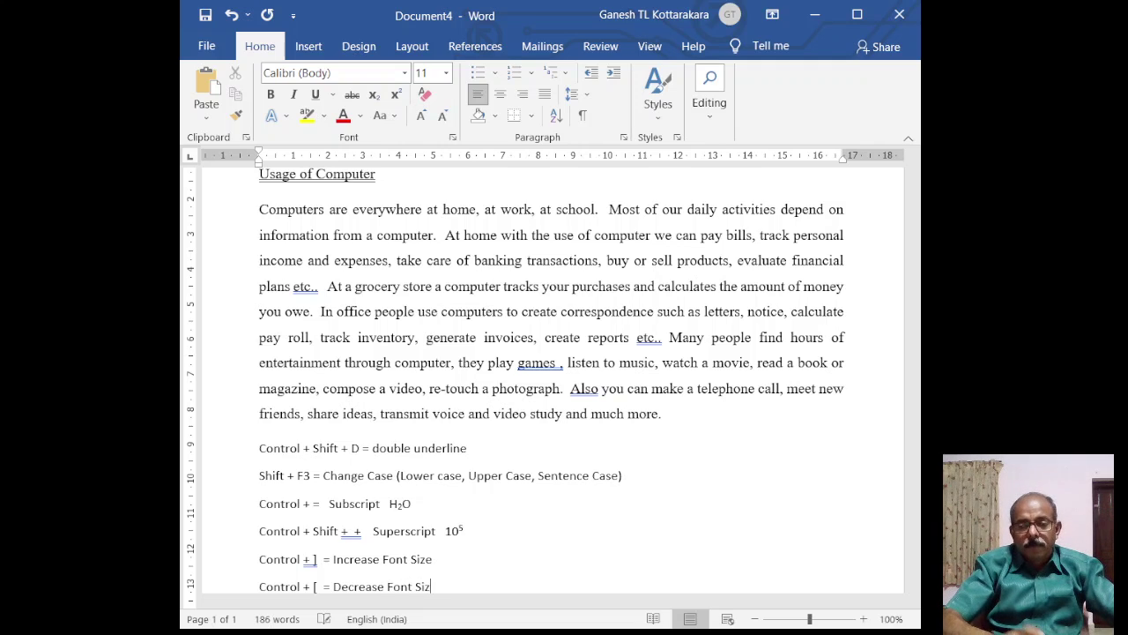
{"action": "type", "text": "e"}
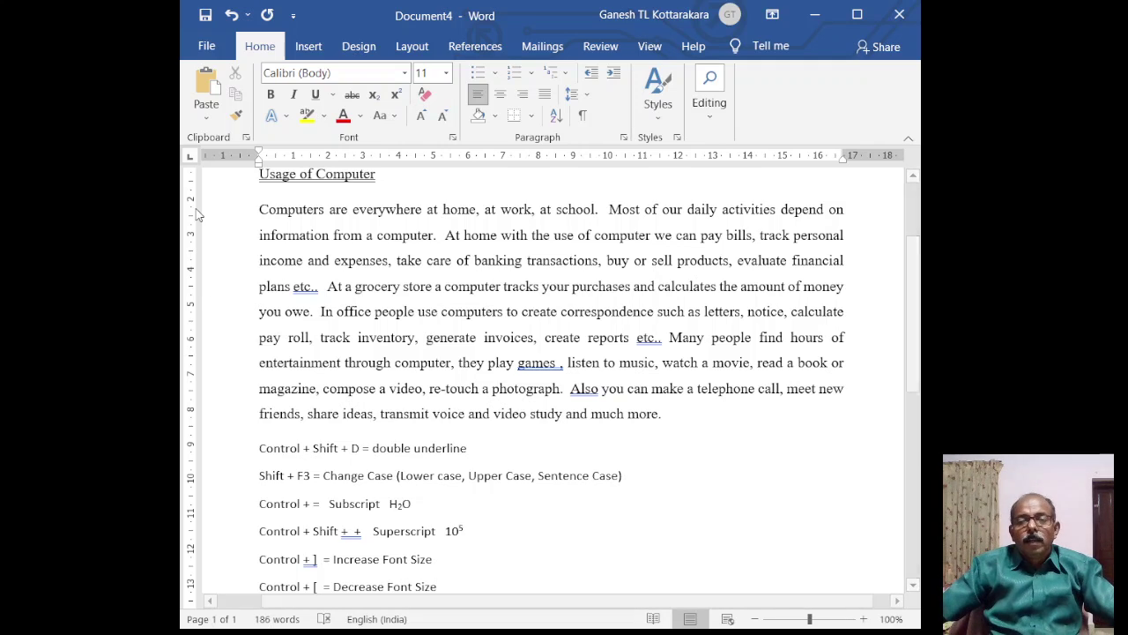
Step: Select the entire 'Usage of Computer' heading line at the top of the document
{"action": "scroll", "coordinate": [409, 362], "scroll_direction": "up", "scroll_amount": 2}
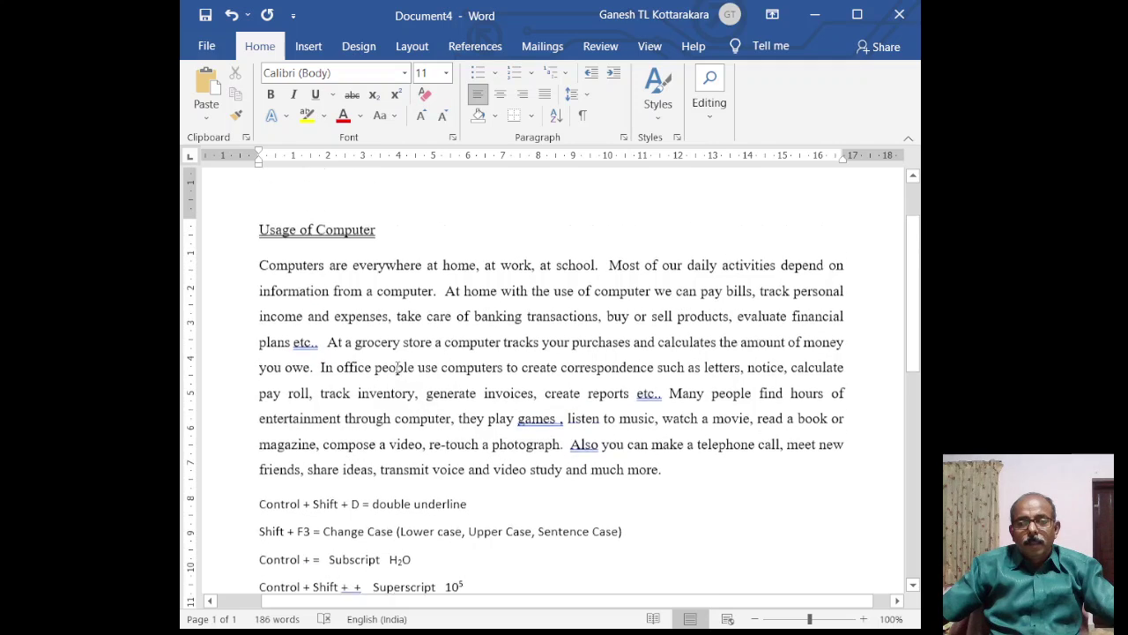
{"action": "scroll", "coordinate": [380, 270], "scroll_direction": "down", "scroll_amount": 1}
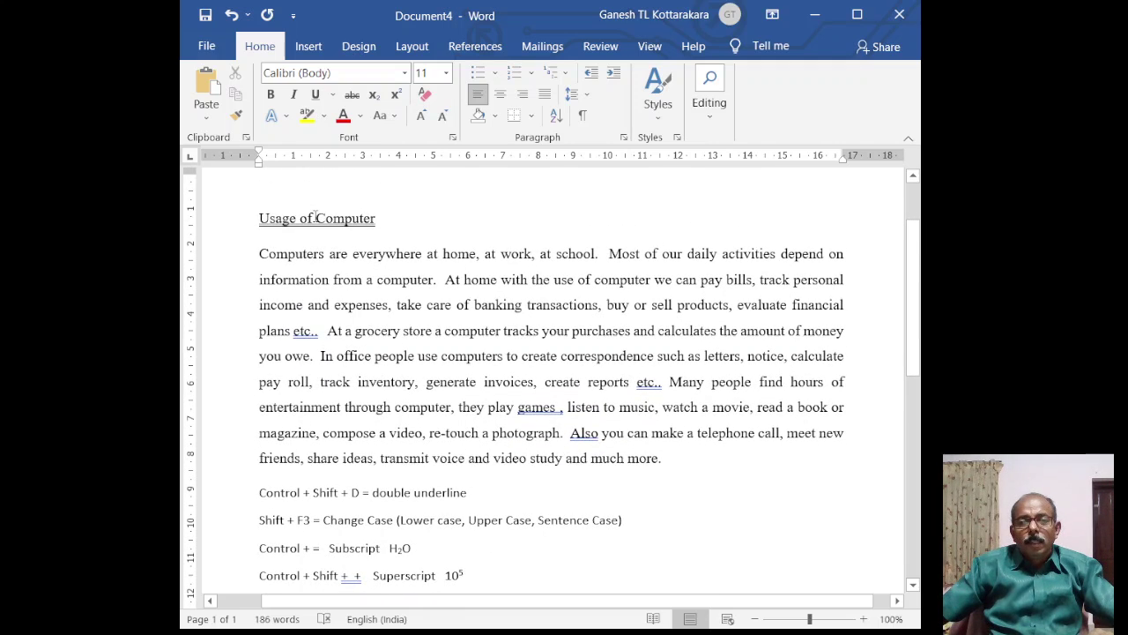
{"action": "scroll", "coordinate": [316, 216], "scroll_direction": "down", "scroll_amount": 1}
{"action": "scroll", "coordinate": [299, 190], "scroll_direction": "up", "scroll_amount": 1}
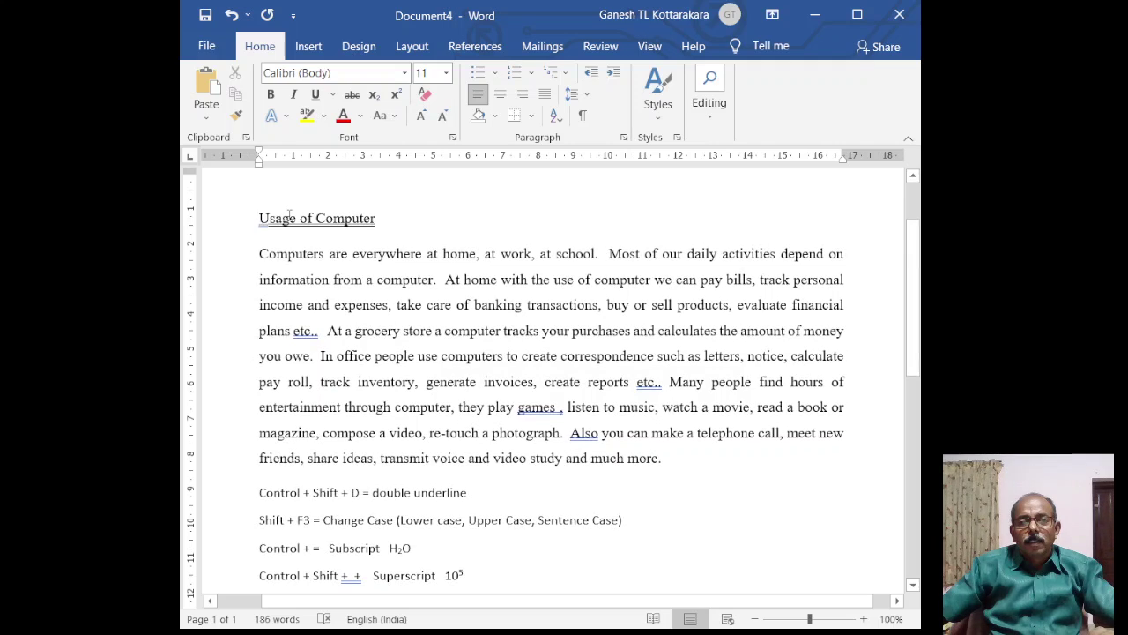
{"action": "triple_click", "coordinate": [289, 217]}
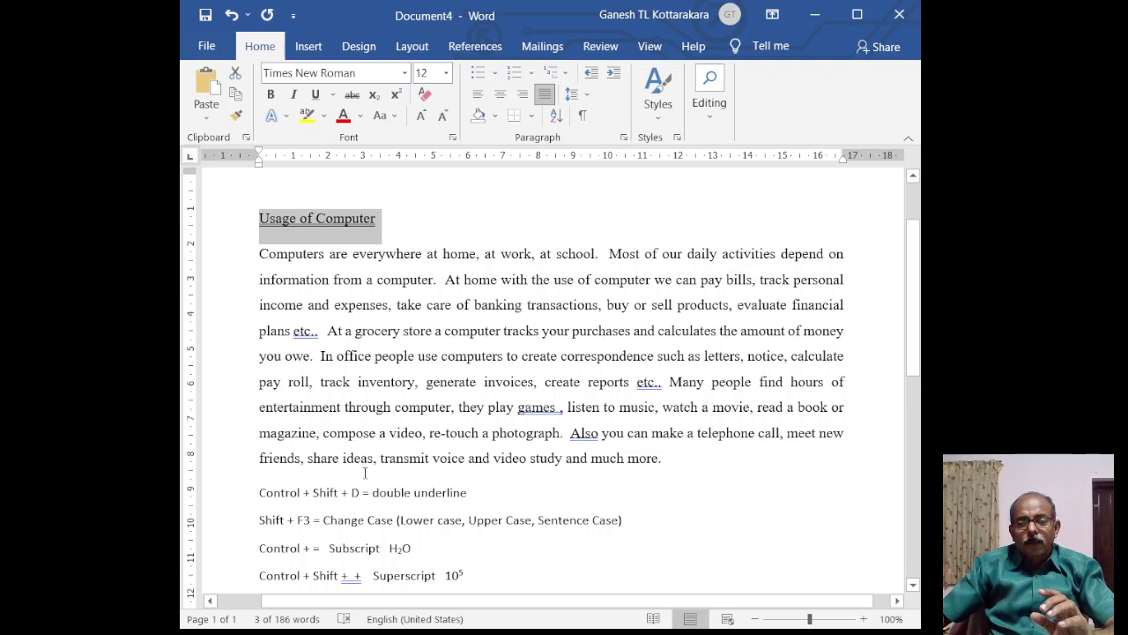
{"action": "scroll", "coordinate": [365, 474], "scroll_direction": "down", "scroll_amount": 2}
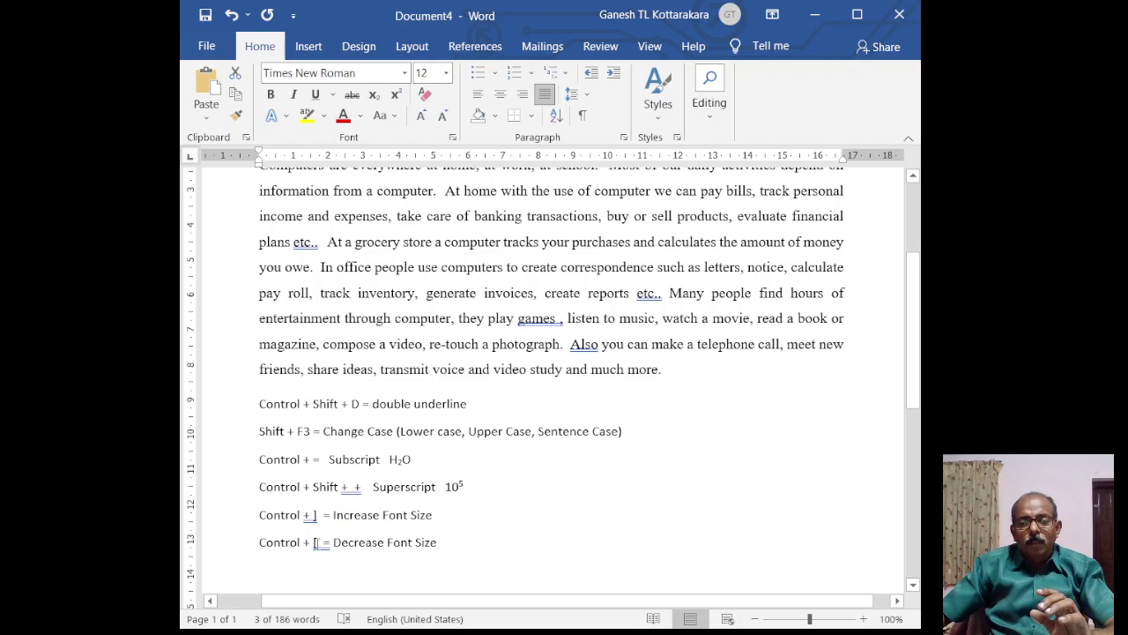
{"action": "scroll", "coordinate": [385, 526], "scroll_direction": "up", "scroll_amount": 2}
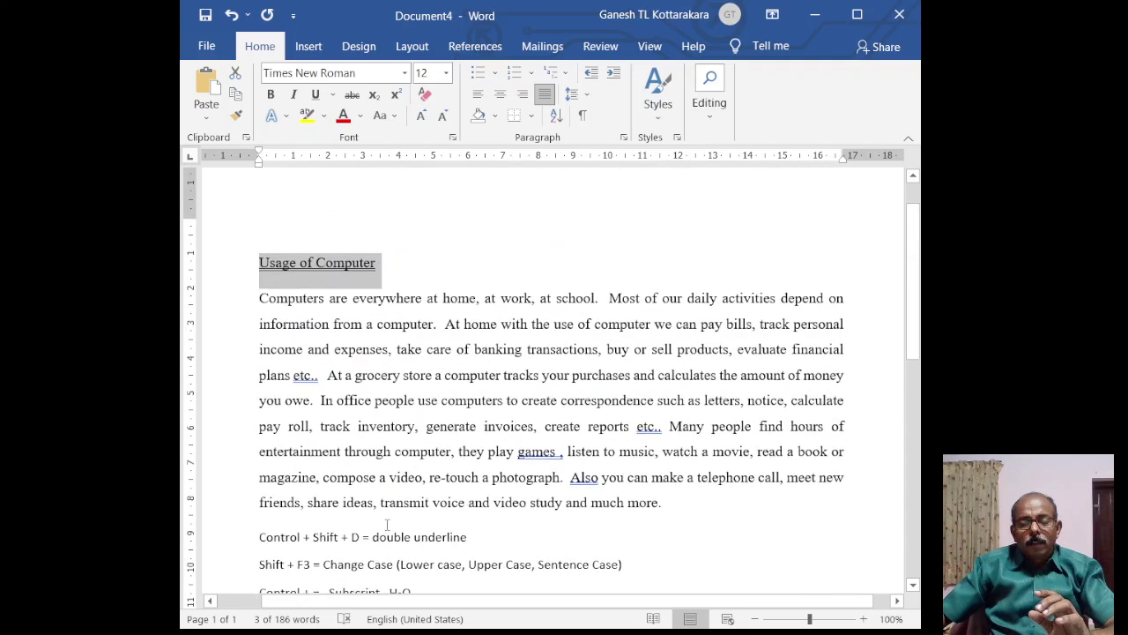
{"action": "scroll", "coordinate": [394, 363], "scroll_direction": "up", "scroll_amount": 2}
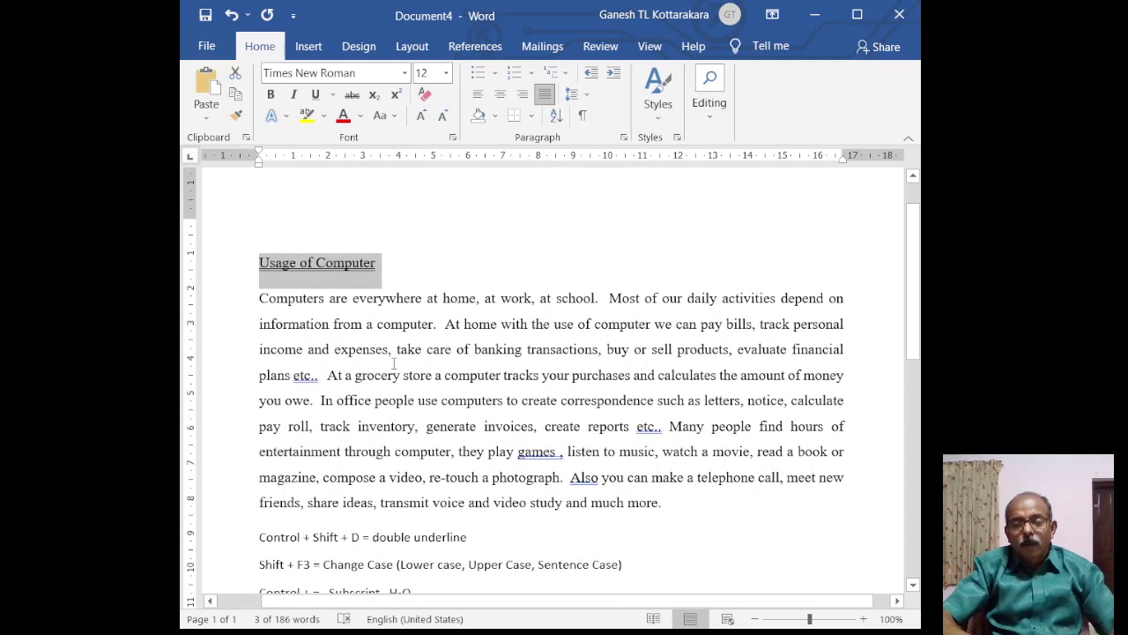
Step: Try heading sizes, enlarging it far too big and then shrinking it to a tiny size
{"action": "key", "text": "ctrl+bracketright"}
{"action": "key", "text": "ctrl+bracketright"}
{"action": "key", "text": "ctrl+bracketright"}
{"action": "key", "text": "ctrl+bracketright"}
{"action": "key", "text": "ctrl+bracketright"}
{"action": "key", "text": "ctrl+bracketright"}
{"action": "key", "text": "ctrl+bracketright"}
{"action": "key", "text": "ctrl+bracketright"}
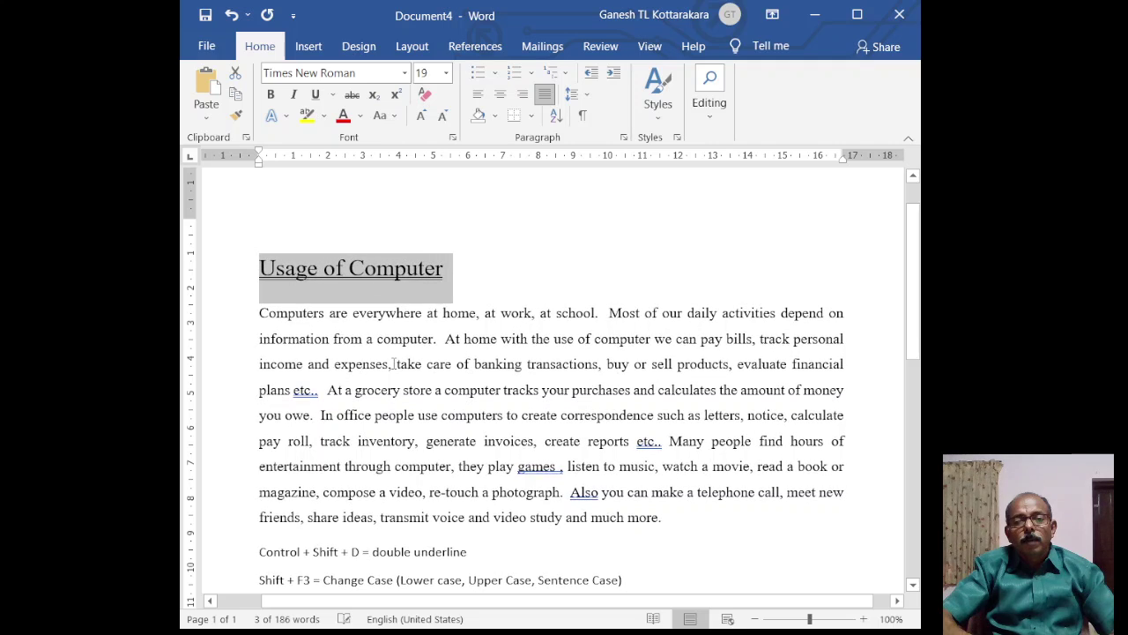
{"action": "key", "text": "ctrl+bracketright"}
{"action": "key", "text": "ctrl+bracketright"}
{"action": "key", "text": "ctrl+bracketright"}
{"action": "key", "text": "ctrl+bracketright"}
{"action": "key", "text": "ctrl+bracketright"}
{"action": "key", "text": "ctrl+bracketright"}
{"action": "key", "text": "ctrl+bracketright"}
{"action": "key", "text": "ctrl+bracketright"}
{"action": "key", "text": "ctrl+bracketright"}
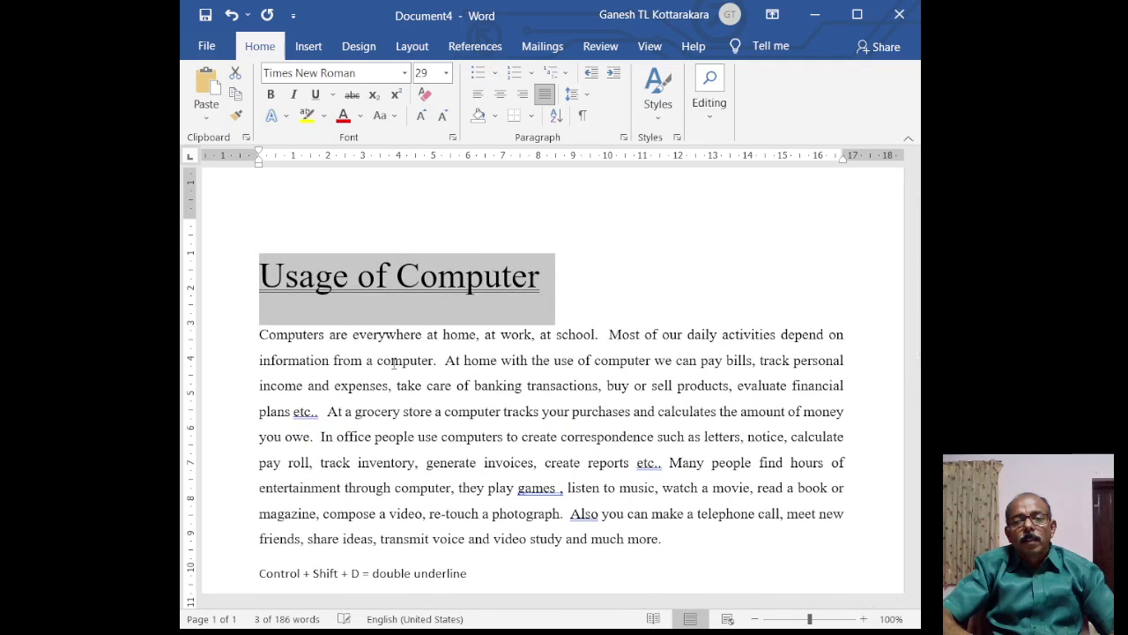
{"action": "key", "text": "ctrl+bracketright"}
{"action": "key", "text": "ctrl+bracketright"}
{"action": "key", "text": "ctrl+bracketright"}
{"action": "key", "text": "ctrl+bracketright"}
{"action": "key", "text": "ctrl+bracketright"}
{"action": "key", "text": "ctrl+bracketright"}
{"action": "key", "text": "ctrl+bracketright"}
{"action": "key", "text": "ctrl+bracketright"}
{"action": "key", "text": "ctrl+bracketright"}
{"action": "key", "text": "ctrl+bracketright"}
{"action": "key", "text": "ctrl+bracketright"}
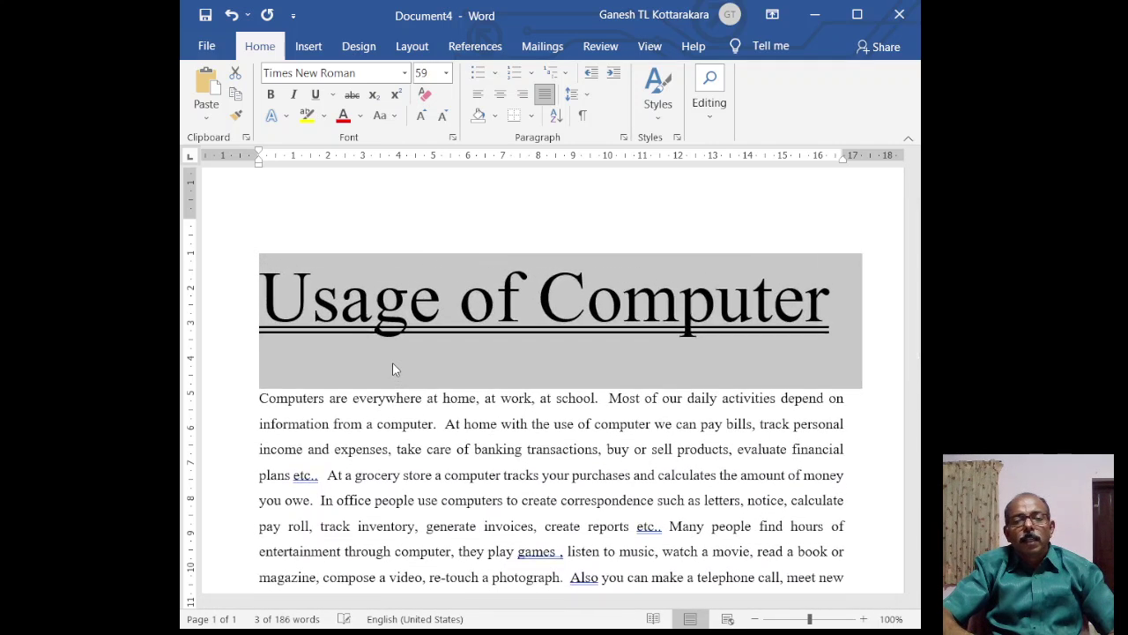
{"action": "key", "text": "ctrl+bracketright"}
{"action": "key", "text": "ctrl+bracketright"}
{"action": "key", "text": "ctrl+bracketright"}
{"action": "key", "text": "ctrl+bracketright"}
{"action": "key", "text": "ctrl+bracketright"}
{"action": "key", "text": "ctrl+bracketright"}
{"action": "key", "text": "ctrl+bracketright"}
{"action": "key", "text": "ctrl+bracketright"}
{"action": "key", "text": "ctrl+bracketright"}
{"action": "key", "text": "ctrl+bracketright"}
{"action": "key", "text": "ctrl+bracketright"}
{"action": "key", "text": "ctrl+bracketright"}
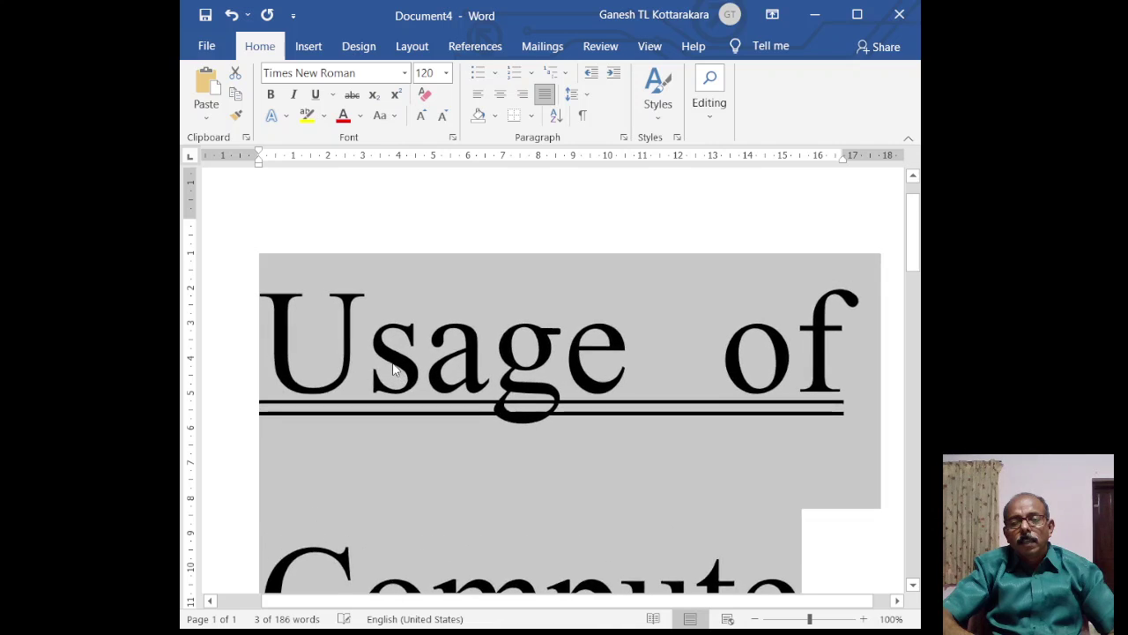
{"action": "key", "text": "ctrl+bracketright"}
{"action": "key", "text": "ctrl+bracketright"}
{"action": "key", "text": "ctrl+bracketright"}
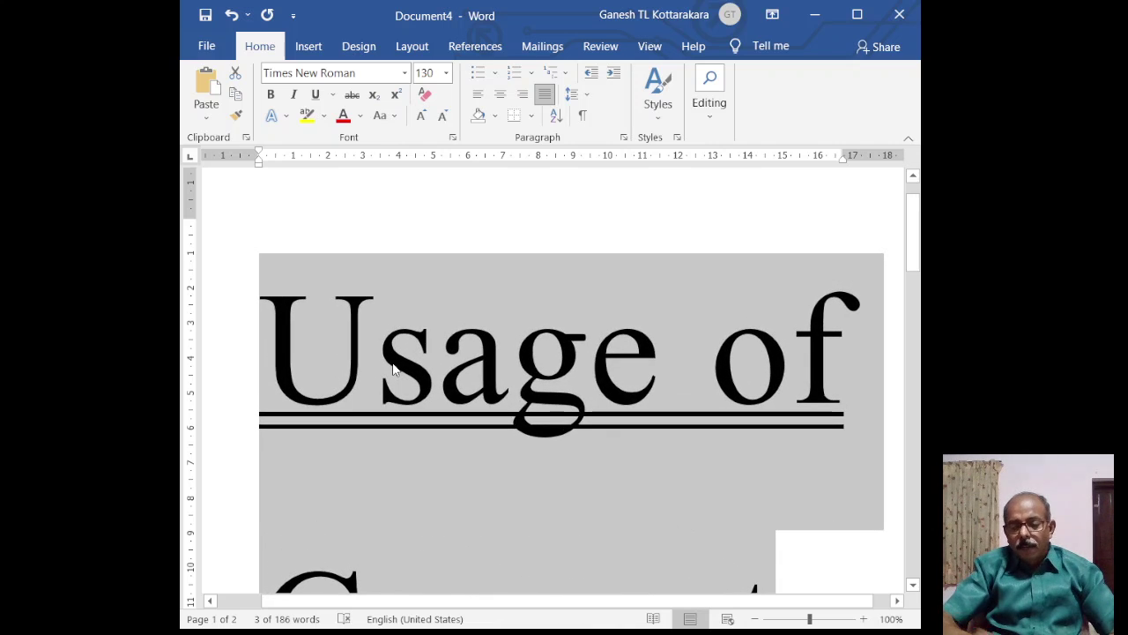
{"action": "key", "text": "ctrl+bracketleft"}
{"action": "key", "text": "ctrl+bracketleft"}
{"action": "key", "text": "ctrl+bracketleft"}
{"action": "key", "text": "ctrl+bracketleft"}
{"action": "key", "text": "ctrl+bracketleft"}
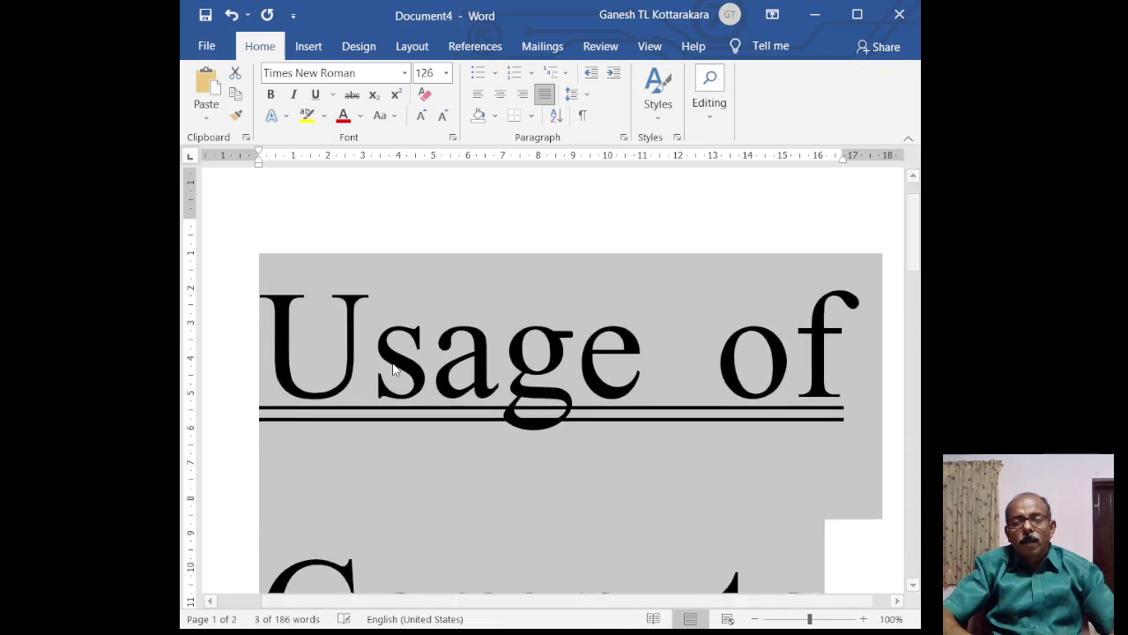
{"action": "key", "text": "ctrl+bracketleft"}
{"action": "key", "text": "ctrl+bracketleft"}
{"action": "key", "text": "ctrl+bracketleft"}
{"action": "key", "text": "ctrl+bracketleft"}
{"action": "key", "text": "ctrl+bracketleft"}
{"action": "key", "text": "ctrl+bracketleft"}
{"action": "key", "text": "ctrl+shift+comma"}
{"action": "key", "text": "ctrl+shift+comma"}
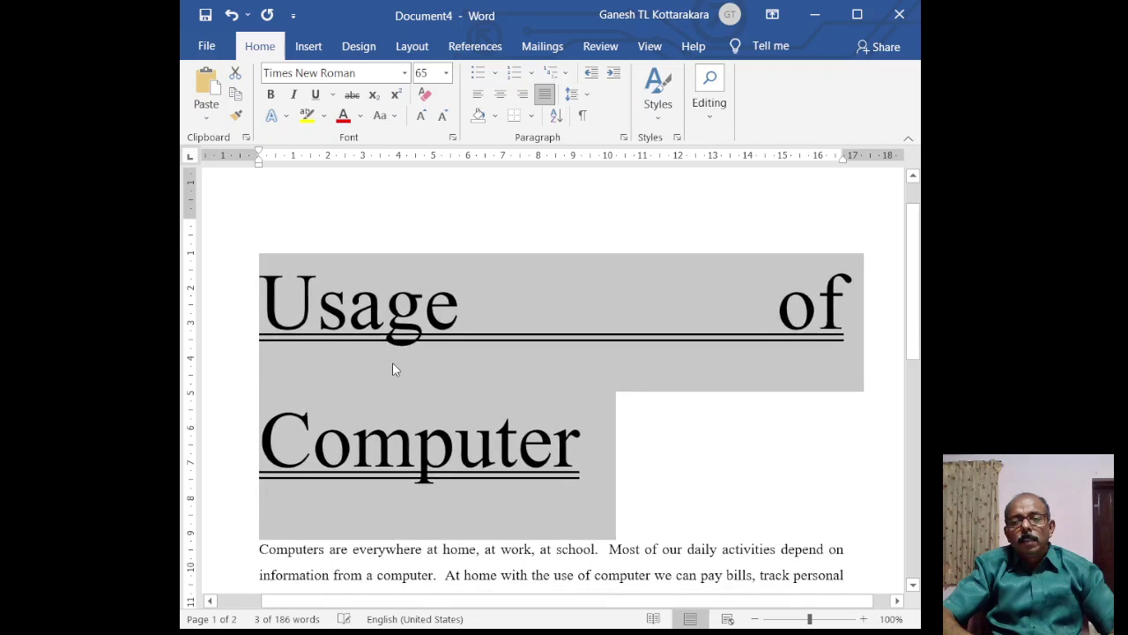
{"action": "key", "text": "ctrl+shift+comma"}
{"action": "key", "text": "ctrl+shift+comma"}
{"action": "key", "text": "ctrl+shift+comma"}
{"action": "key", "text": "ctrl+bracketleft"}
{"action": "key", "text": "ctrl+bracketleft"}
{"action": "key", "text": "ctrl+bracketleft"}
{"action": "key", "text": "ctrl+bracketleft"}
{"action": "key", "text": "ctrl+bracketleft"}
{"action": "key", "text": "ctrl+bracketleft"}
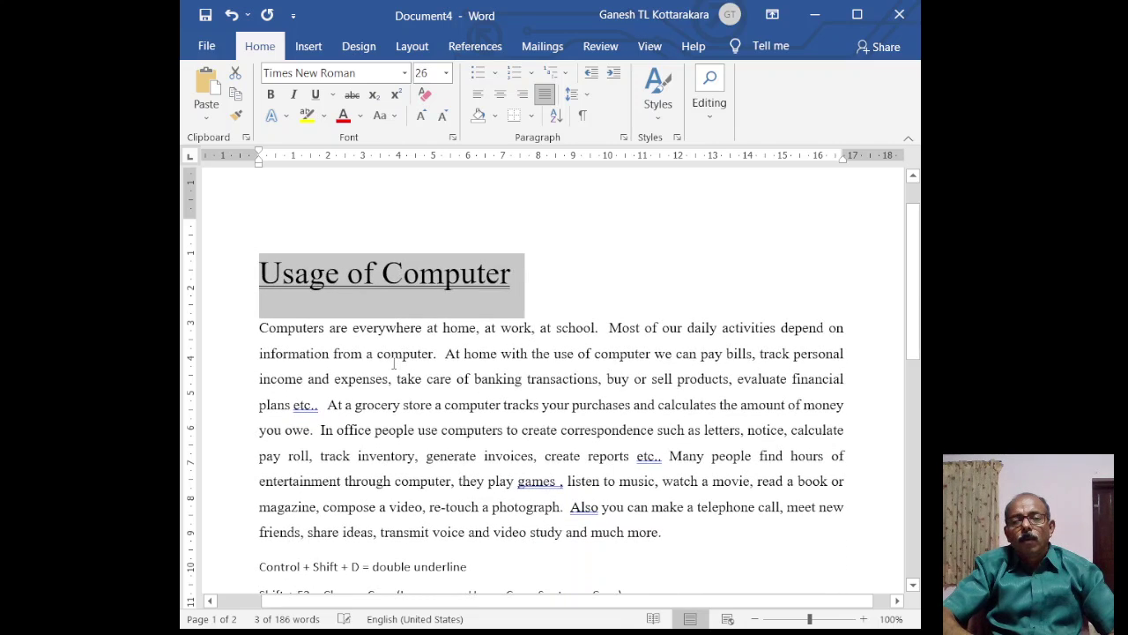
{"action": "key", "text": "ctrl+bracketleft"}
{"action": "key", "text": "ctrl+bracketleft"}
{"action": "key", "text": "ctrl+bracketleft"}
{"action": "key", "text": "ctrl+bracketleft"}
{"action": "key", "text": "ctrl+bracketleft"}
{"action": "key", "text": "ctrl+bracketleft"}
{"action": "key", "text": "ctrl+bracketleft"}
{"action": "key", "text": "ctrl+bracketleft"}
{"action": "key", "text": "ctrl+bracketleft"}
{"action": "key", "text": "ctrl+bracketleft"}
{"action": "key", "text": "ctrl+bracketleft"}
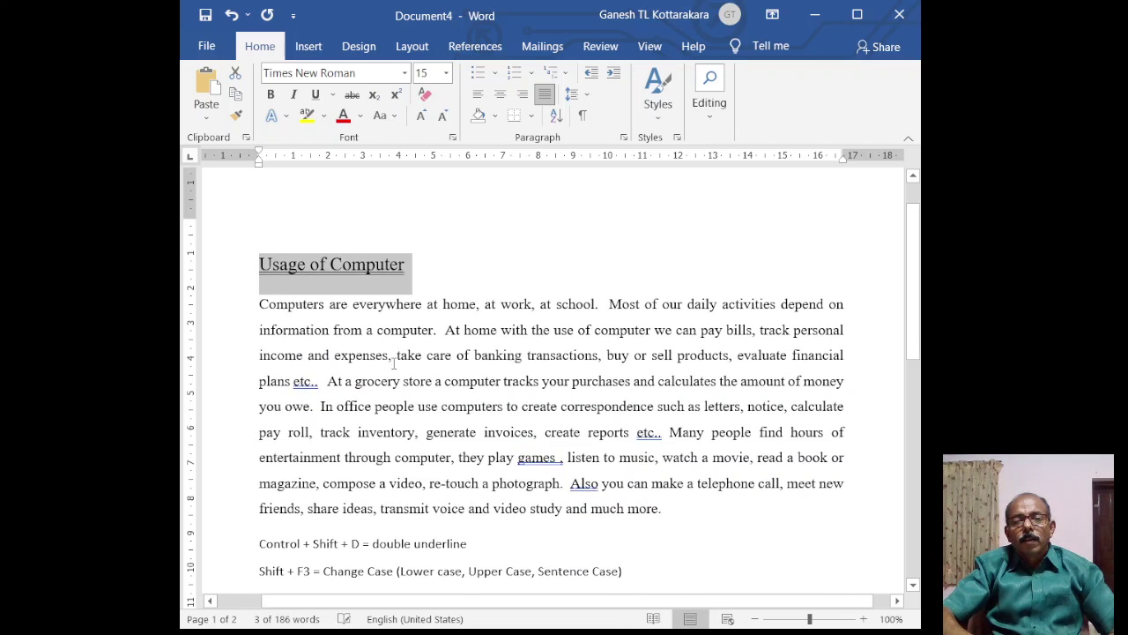
{"action": "key", "text": "ctrl+bracketleft"}
{"action": "key", "text": "ctrl+bracketleft"}
{"action": "key", "text": "ctrl+bracketleft"}
{"action": "key", "text": "ctrl+bracketleft"}
{"action": "key", "text": "ctrl+bracketleft"}
{"action": "key", "text": "ctrl+bracketleft"}
{"action": "key", "text": "ctrl+bracketleft"}
{"action": "key", "text": "ctrl+bracketleft"}
{"action": "key", "text": "ctrl+bracketleft"}
{"action": "key", "text": "ctrl+bracketleft"}
{"action": "key", "text": "ctrl+bracketleft"}
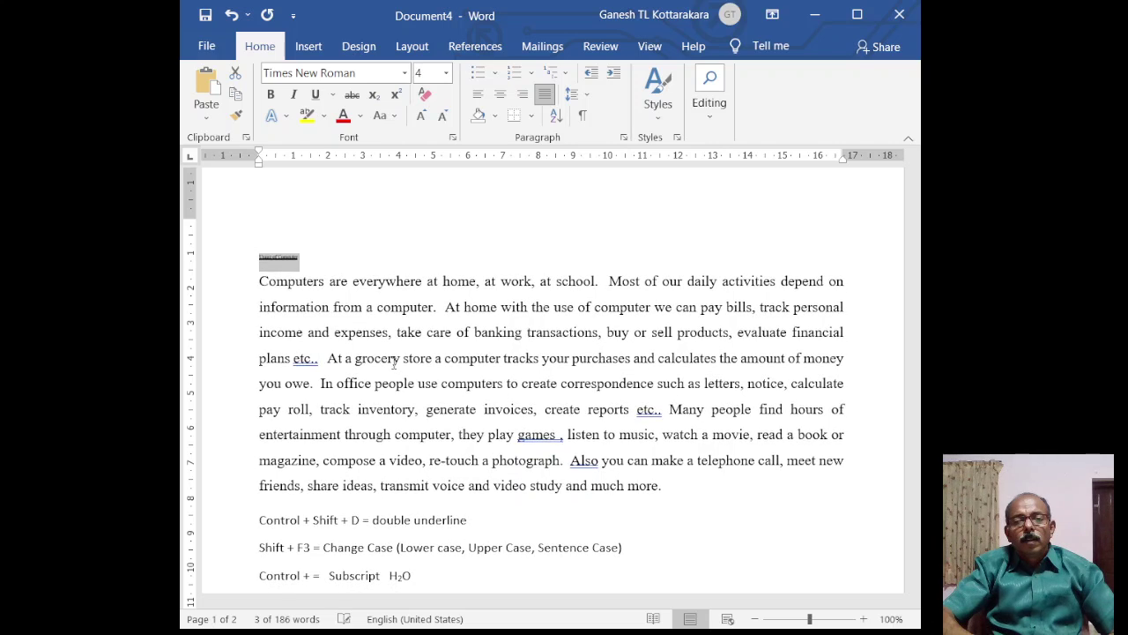
{"action": "key", "text": "ctrl+bracketleft"}
{"action": "key", "text": "ctrl+bracketleft"}
{"action": "key", "text": "ctrl+bracketleft"}
Step: Grow the 'Usage of Computer' heading back up to its final large size
{"action": "key", "text": "ctrl+bracketright"}
{"action": "key", "text": "ctrl+bracketright"}
{"action": "key", "text": "ctrl+bracketright"}
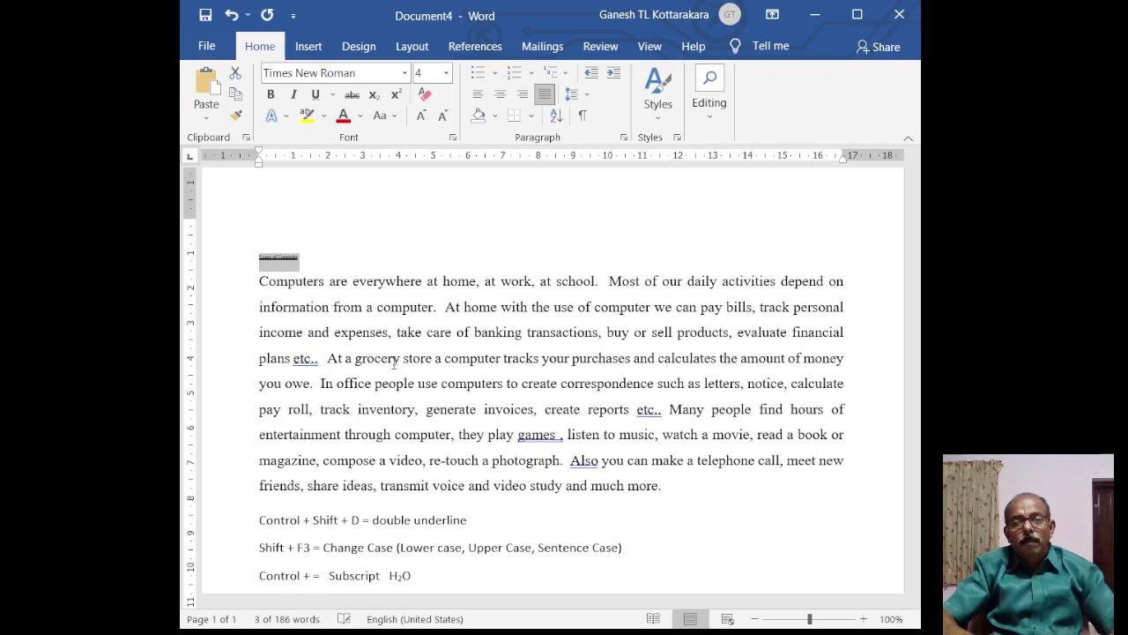
{"action": "key", "text": "ctrl+bracketright"}
{"action": "key", "text": "ctrl+bracketright"}
{"action": "key", "text": "ctrl+bracketright"}
{"action": "key", "text": "ctrl+bracketright"}
{"action": "key", "text": "ctrl+bracketright"}
{"action": "key", "text": "ctrl+bracketright"}
{"action": "key", "text": "ctrl+bracketright"}
{"action": "key", "text": "ctrl+bracketright"}
{"action": "key", "text": "ctrl+bracketright"}
{"action": "key", "text": "ctrl+bracketright"}
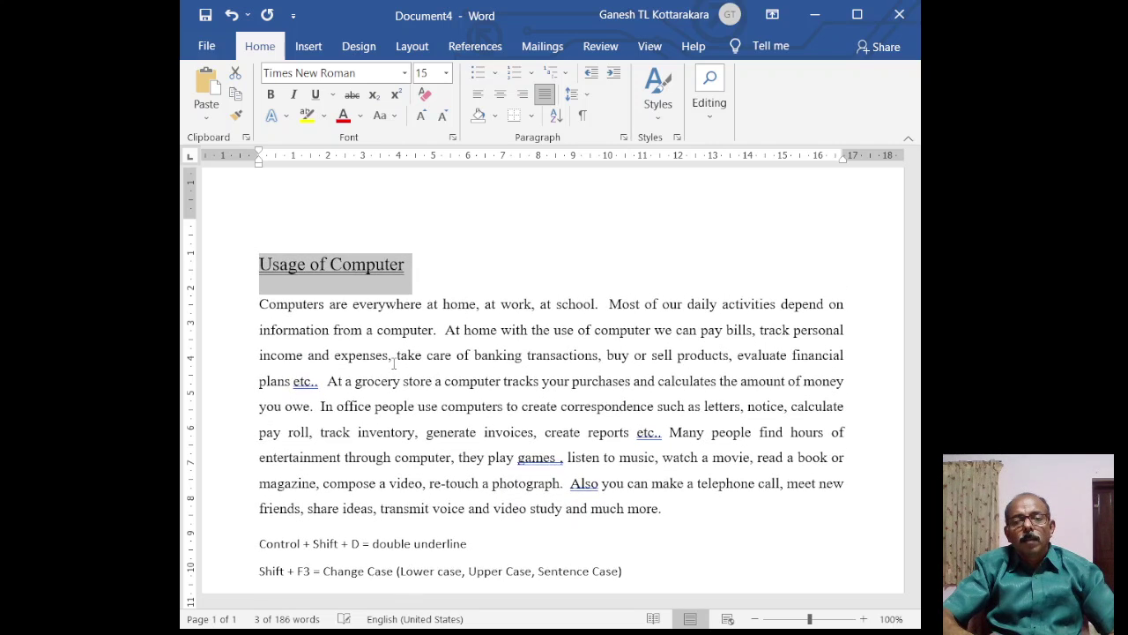
{"action": "key", "text": "ctrl+bracketright"}
{"action": "key", "text": "ctrl+bracketright"}
{"action": "key", "text": "ctrl+bracketright"}
{"action": "key", "text": "ctrl+bracketright"}
{"action": "key", "text": "ctrl+bracketright"}
{"action": "key", "text": "ctrl+bracketright"}
{"action": "key", "text": "ctrl+bracketright"}
{"action": "key", "text": "ctrl+bracketright"}
{"action": "key", "text": "ctrl+bracketright"}
{"action": "key", "text": "ctrl+bracketright"}
{"action": "key", "text": "ctrl+bracketright"}
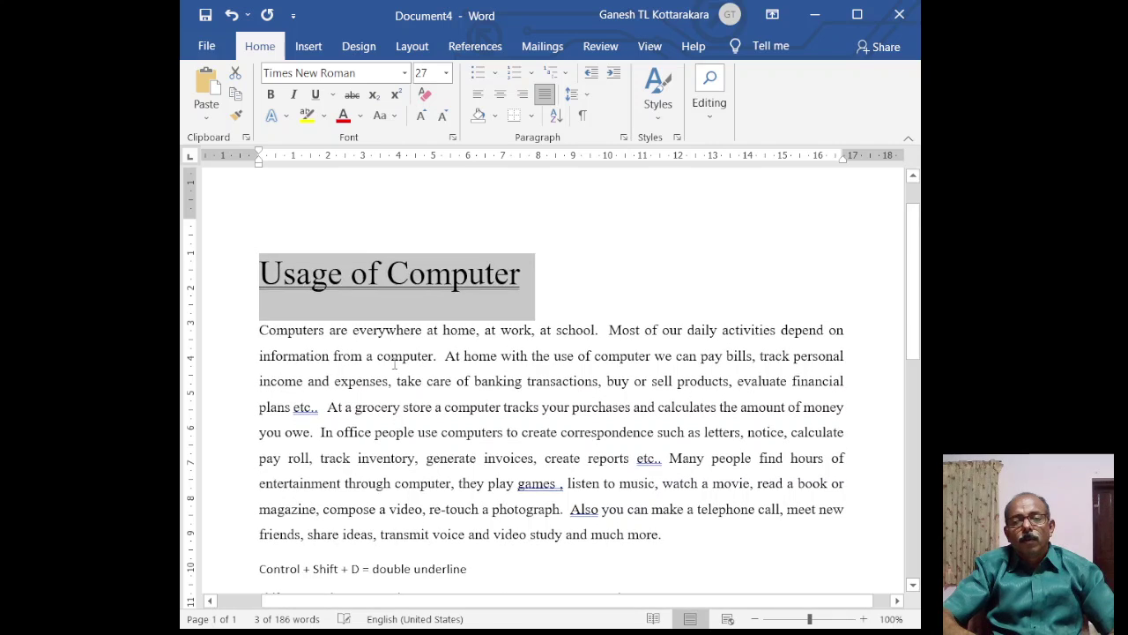
{"action": "key", "text": "ctrl+bracketright"}
{"action": "key", "text": "ctrl+bracketright"}
{"action": "key", "text": "ctrl+bracketright"}
{"action": "key", "text": "ctrl+bracketright"}
{"action": "key", "text": "ctrl+bracketright"}
{"action": "key", "text": "ctrl+bracketright"}
{"action": "key", "text": "ctrl+bracketright"}
{"action": "key", "text": "ctrl+bracketright"}
{"action": "key", "text": "ctrl+bracketright"}
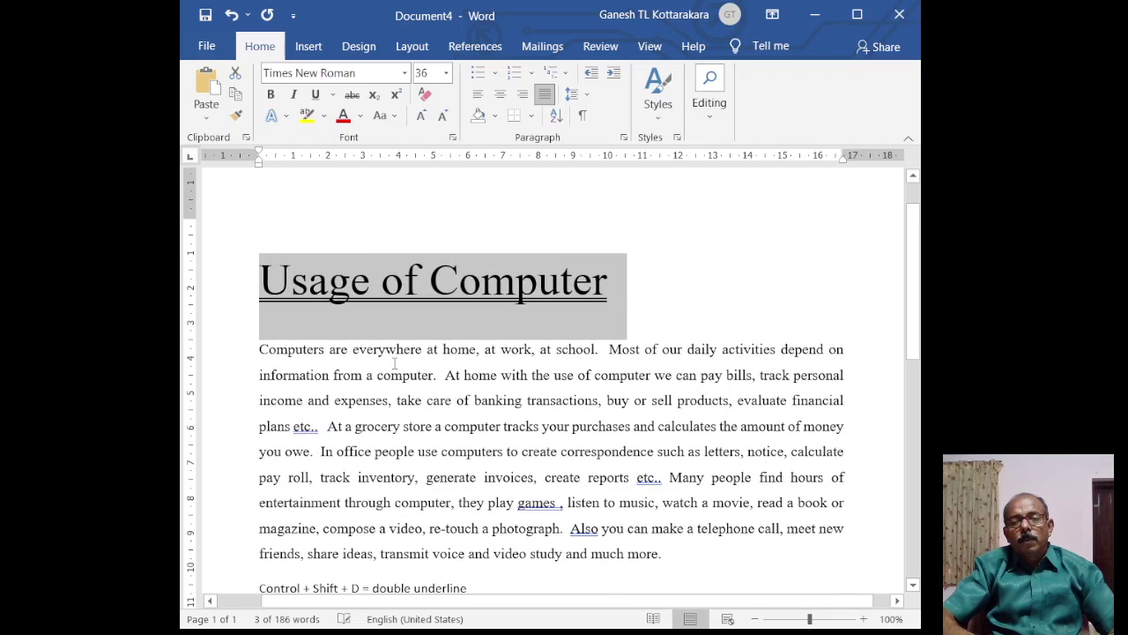
{"action": "key", "text": "ctrl+bracketright"}
{"action": "key", "text": "ctrl+bracketright"}
{"action": "key", "text": "ctrl+bracketright"}
{"action": "key", "text": "ctrl+bracketright"}
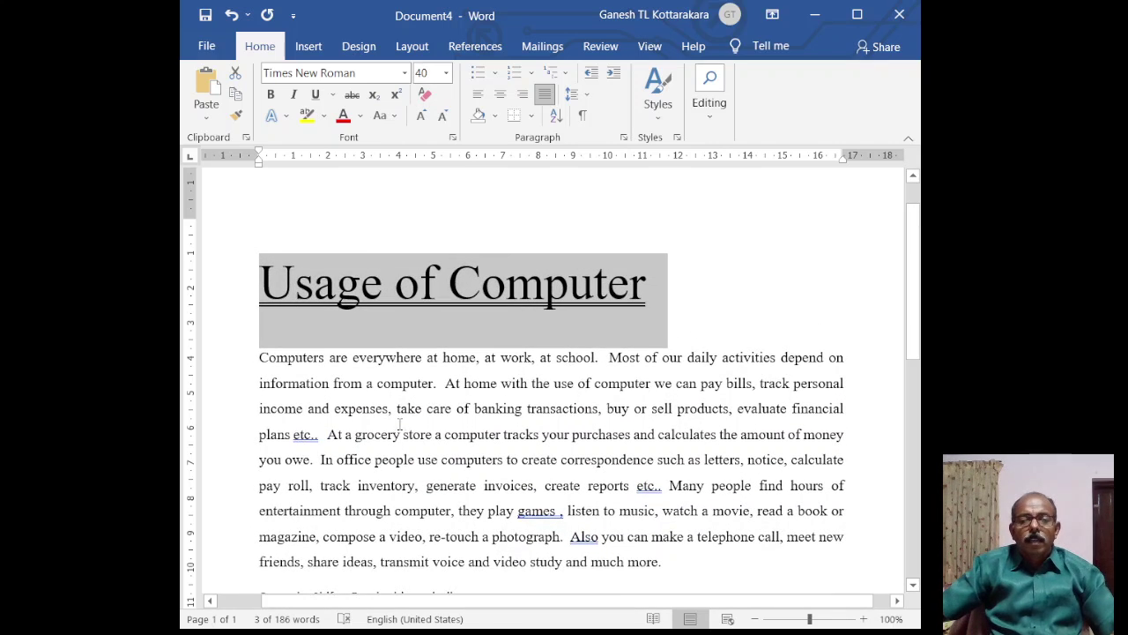
Step: Select 'Control + ]' on the Increase Font Size line, enlarge it, then step it back down
{"action": "left_click", "coordinate": [422, 408]}
{"action": "scroll", "coordinate": [429, 414], "scroll_direction": "down", "scroll_amount": 2}
{"action": "scroll", "coordinate": [429, 414], "scroll_direction": "down", "scroll_amount": 5}
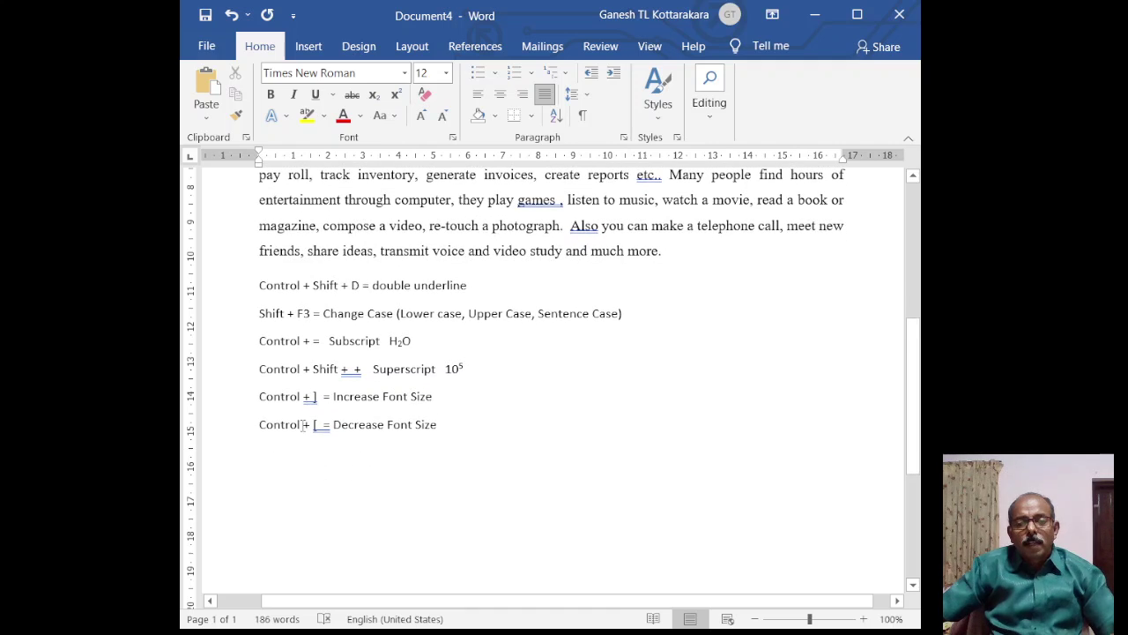
{"action": "left_click_drag", "start_coordinate": [322, 399], "coordinate": [266, 400]}
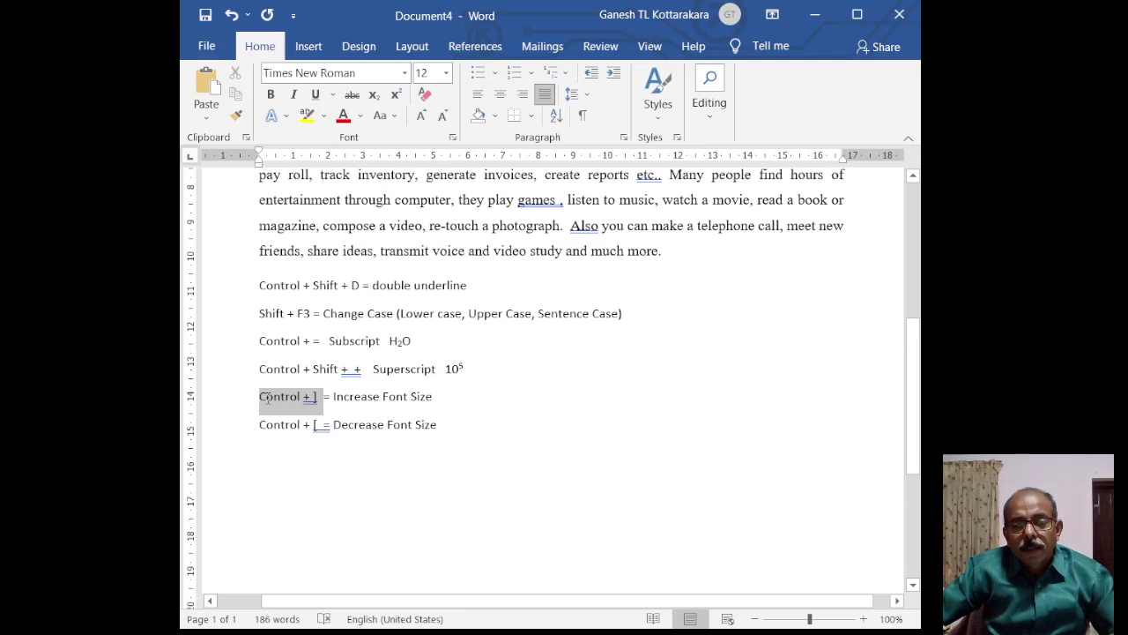
{"action": "key", "text": "ctrl+bracketright"}
{"action": "key", "text": "ctrl+bracketright"}
{"action": "key", "text": "ctrl+bracketright"}
{"action": "key", "text": "ctrl+bracketright"}
{"action": "key", "text": "ctrl+bracketright"}
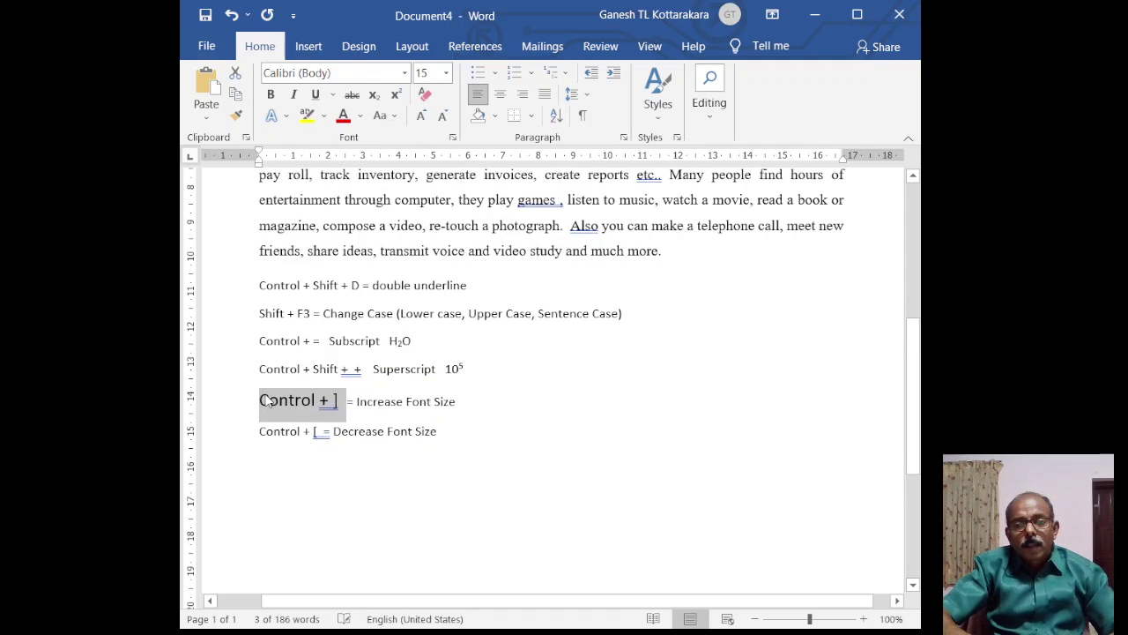
{"action": "key", "text": "ctrl+bracketright"}
{"action": "key", "text": "ctrl+bracketright"}
{"action": "key", "text": "ctrl+bracketright"}
{"action": "key", "text": "ctrl+bracketright"}
{"action": "key", "text": "ctrl+bracketright"}
{"action": "key", "text": "ctrl+bracketright"}
{"action": "key", "text": "ctrl+bracketright"}
{"action": "key", "text": "ctrl+bracketright"}
{"action": "key", "text": "ctrl+bracketright"}
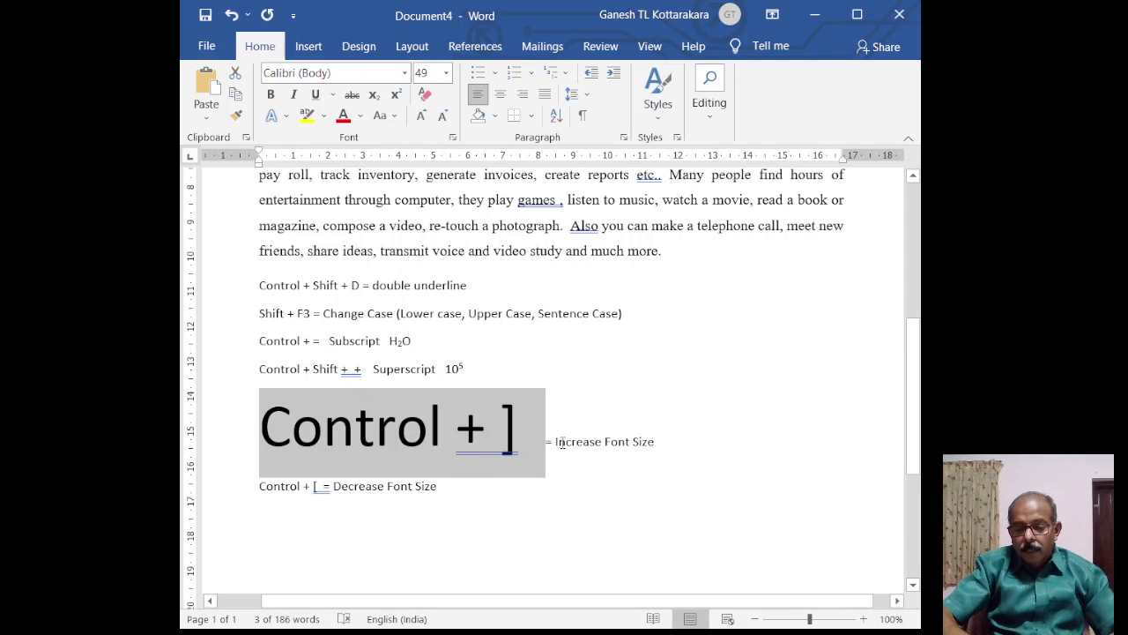
{"action": "key", "text": "ctrl+bracketleft"}
{"action": "key", "text": "ctrl+bracketleft"}
{"action": "key", "text": "ctrl+bracketleft"}
{"action": "key", "text": "ctrl+bracketleft"}
{"action": "key", "text": "ctrl+bracketleft"}
{"action": "key", "text": "ctrl+bracketleft"}
{"action": "key", "text": "ctrl+bracketleft"}
{"action": "key", "text": "ctrl+bracketleft"}
{"action": "key", "text": "ctrl+bracketleft"}
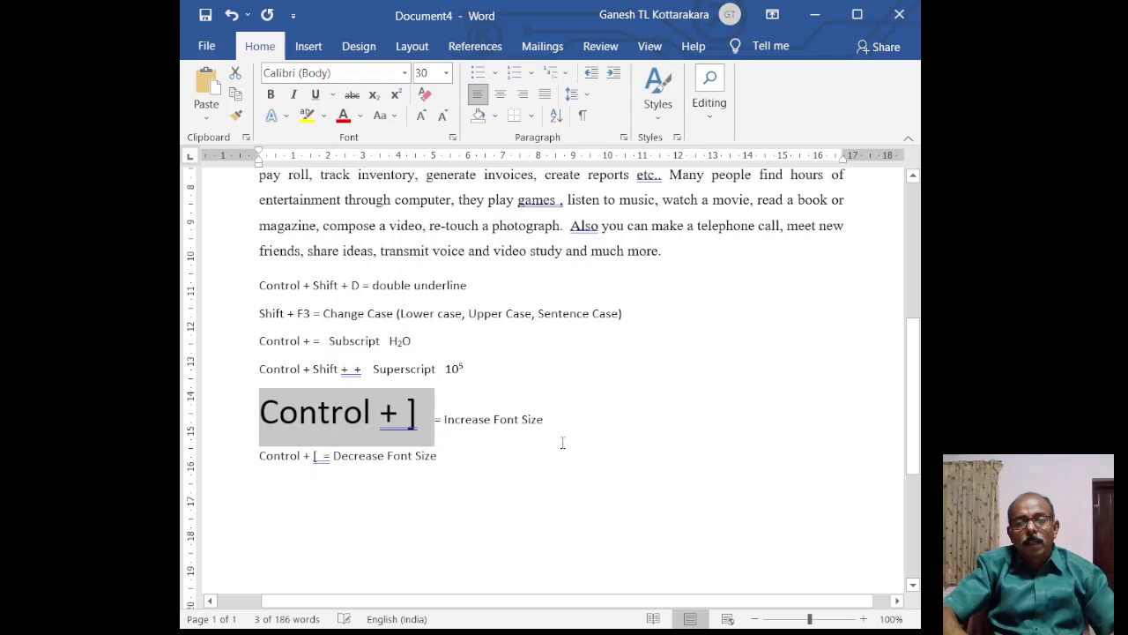
{"action": "key", "text": "ctrl+bracketleft"}
{"action": "key", "text": "ctrl+bracketleft"}
{"action": "key", "text": "ctrl+bracketleft"}
{"action": "key", "text": "ctrl+bracketleft"}
{"action": "key", "text": "ctrl+bracketleft"}
{"action": "key", "text": "ctrl+bracketleft"}
{"action": "key", "text": "ctrl+bracketleft"}
{"action": "key", "text": "ctrl+bracketleft"}
{"action": "key", "text": "ctrl+bracketleft"}
{"action": "key", "text": "ctrl+bracketleft"}
{"action": "key", "text": "ctrl+bracketleft"}
{"action": "key", "text": "ctrl+bracketleft"}
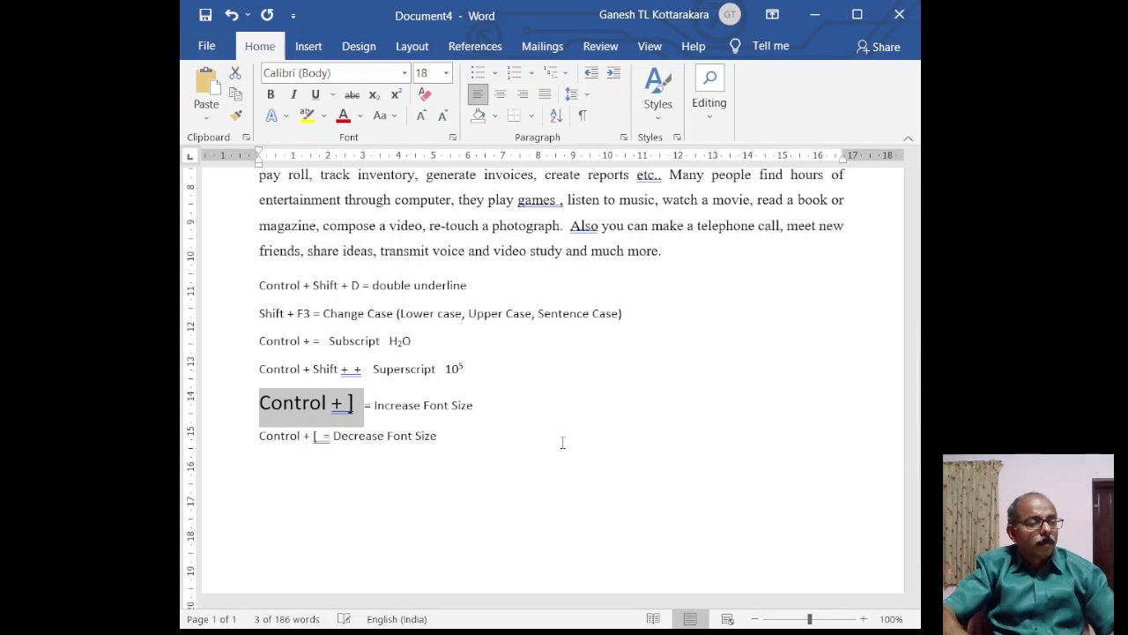
{"action": "key", "text": "ctrl+bracketleft"}
{"action": "key", "text": "ctrl+bracketleft"}
{"action": "key", "text": "ctrl+bracketleft"}
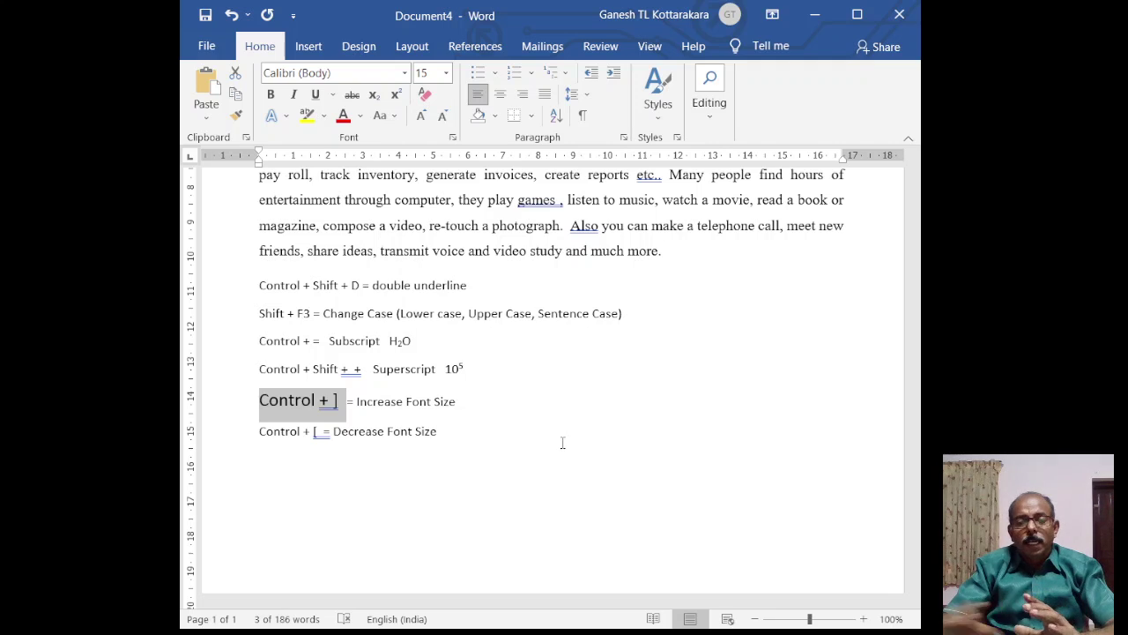
{"action": "left_click", "coordinate": [529, 360]}
{"action": "scroll", "coordinate": [528, 360], "scroll_direction": "up", "scroll_amount": 3}
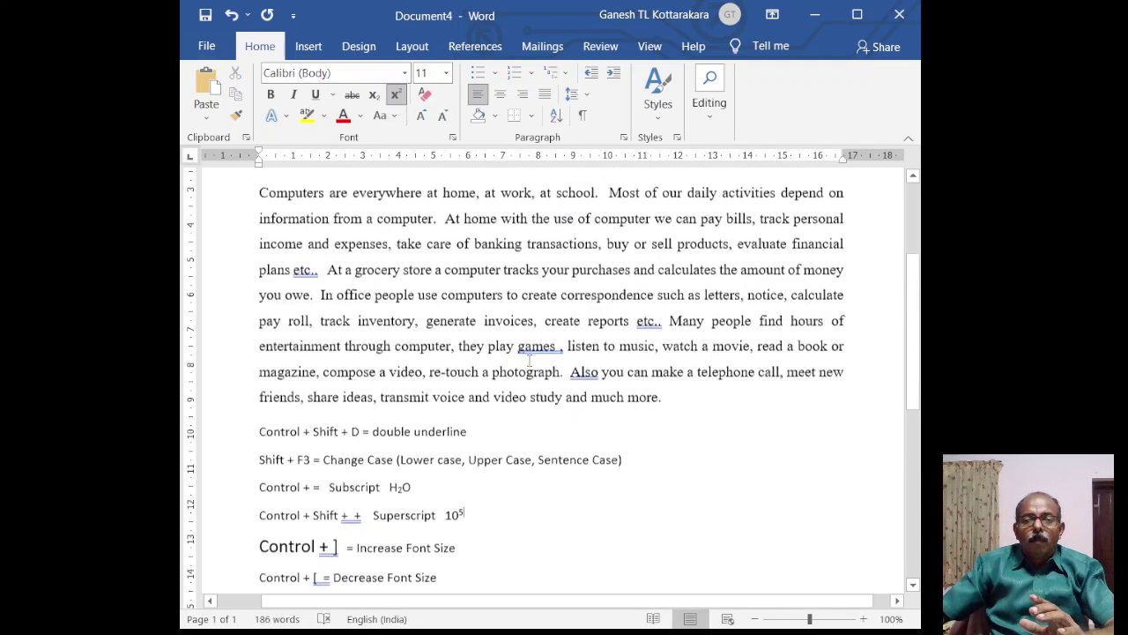
{"action": "scroll", "coordinate": [529, 359], "scroll_direction": "up", "scroll_amount": 4}
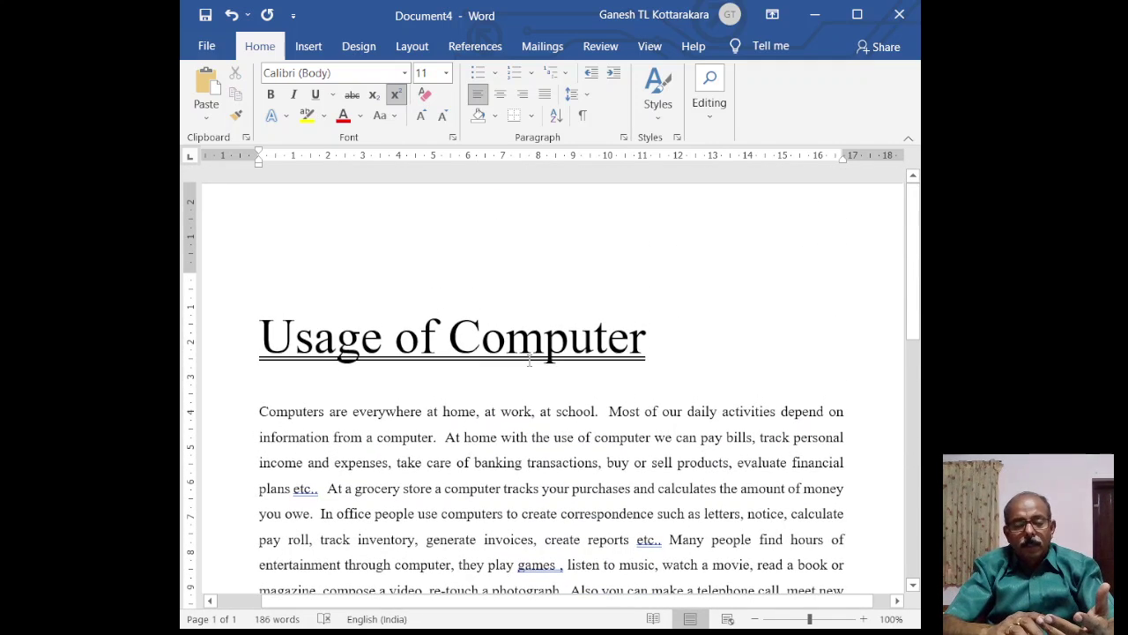